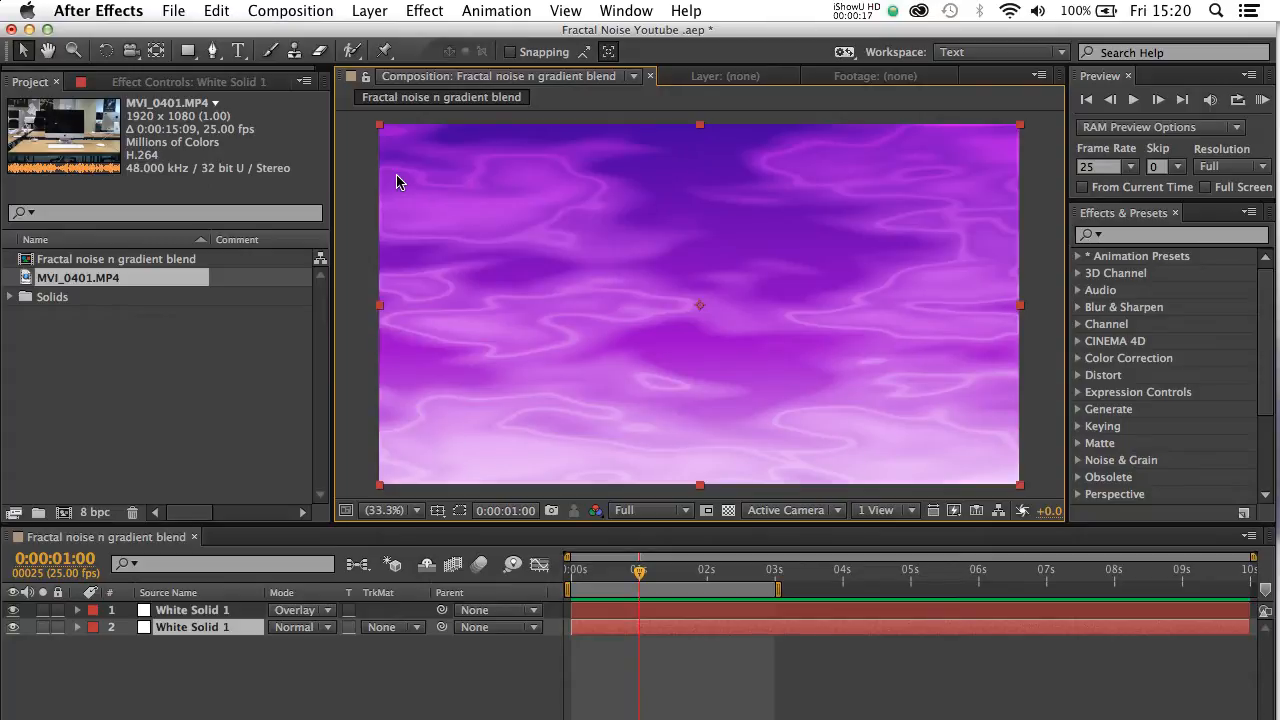
# Preview the fractal noise and gradient blend composition and examine the blending mode of its upper solid layer
pyautogui.press('space')
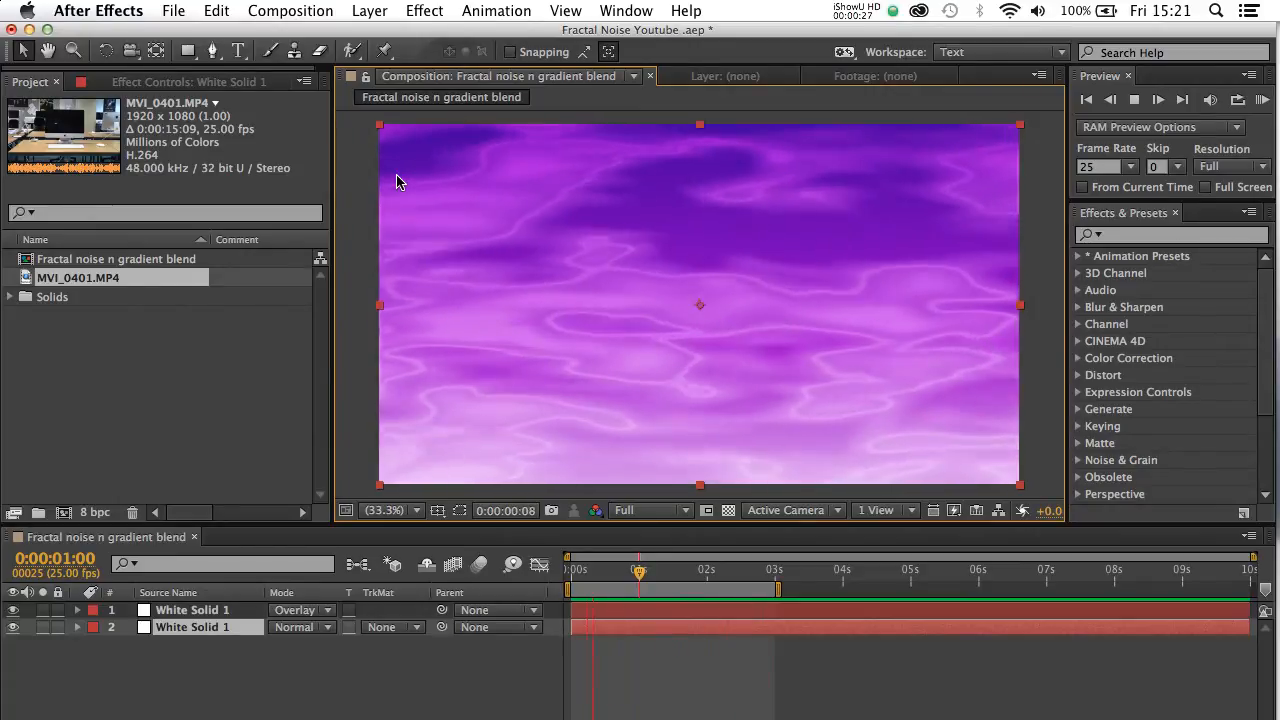
pyautogui.press('space')
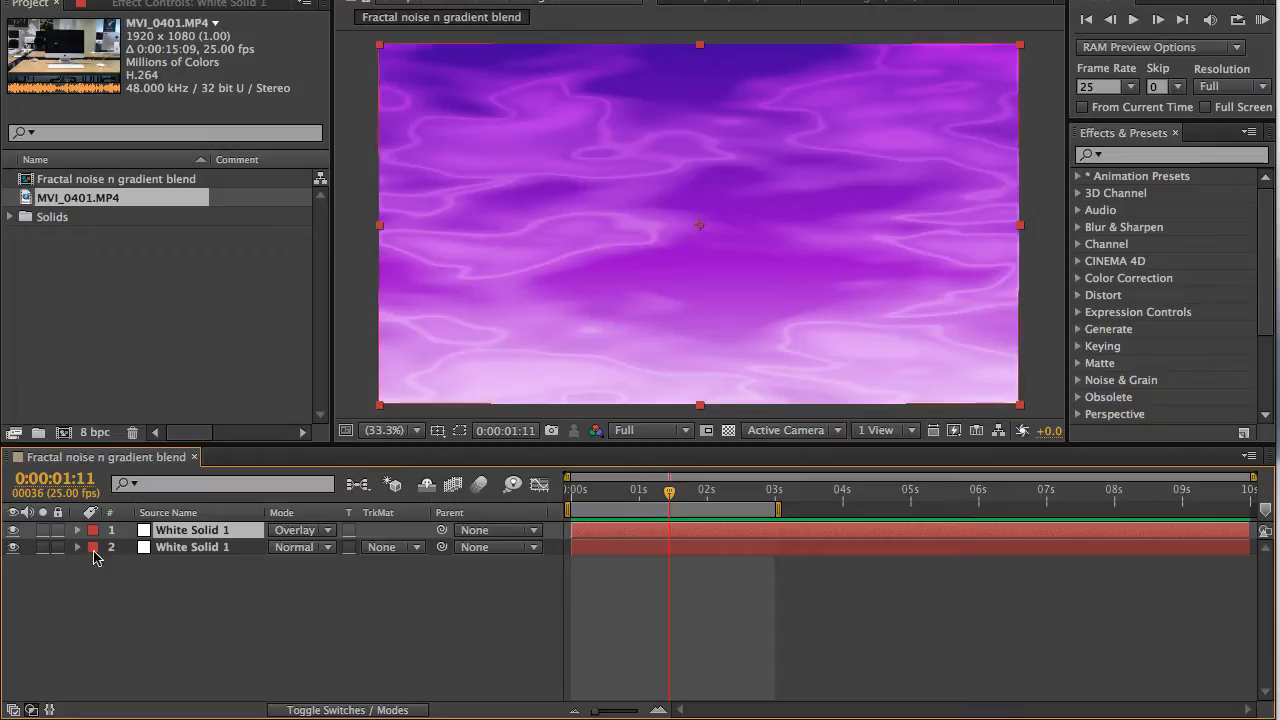
pyautogui.click(205, 549)
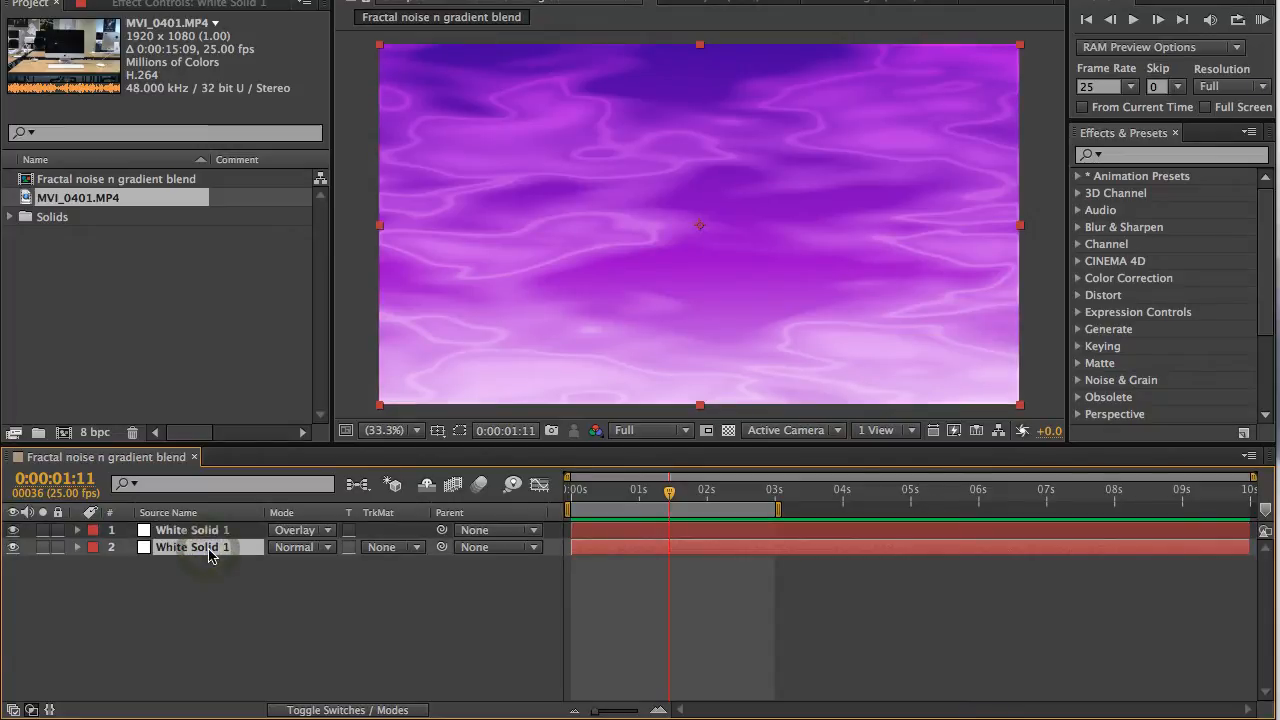
pyautogui.click(298, 530)
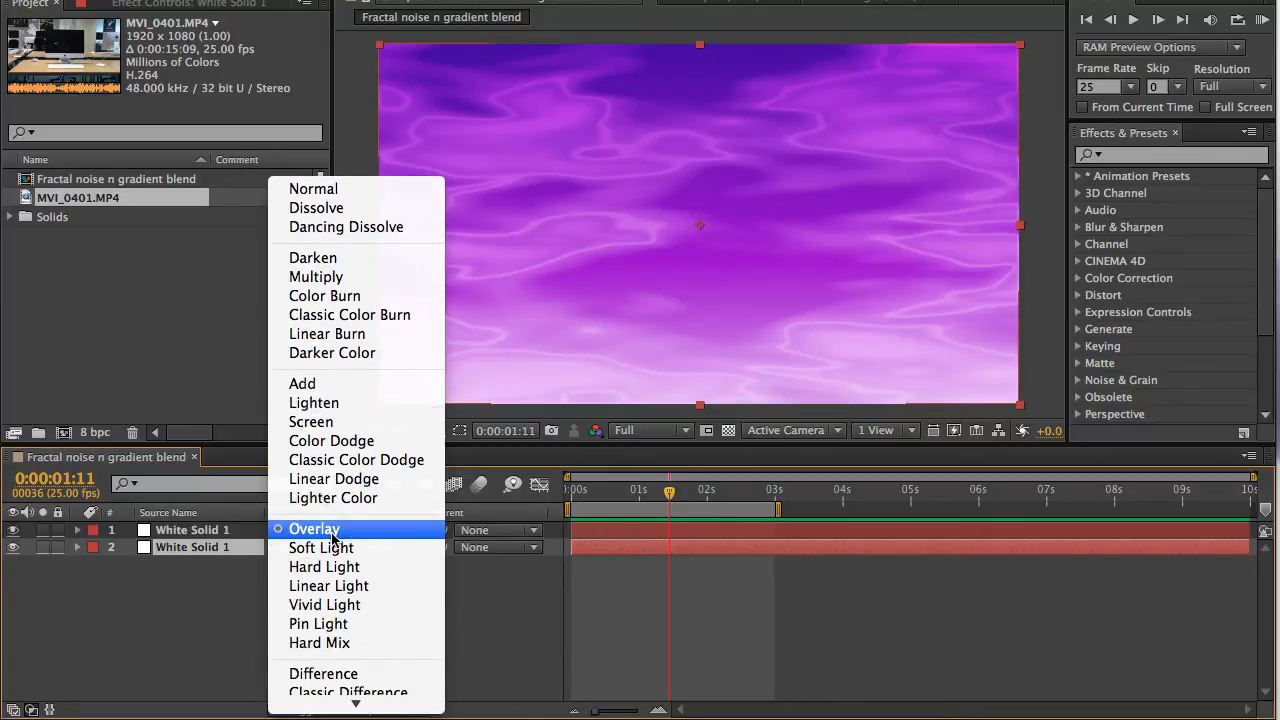
pyautogui.click(332, 530)
pyautogui.click(200, 622)
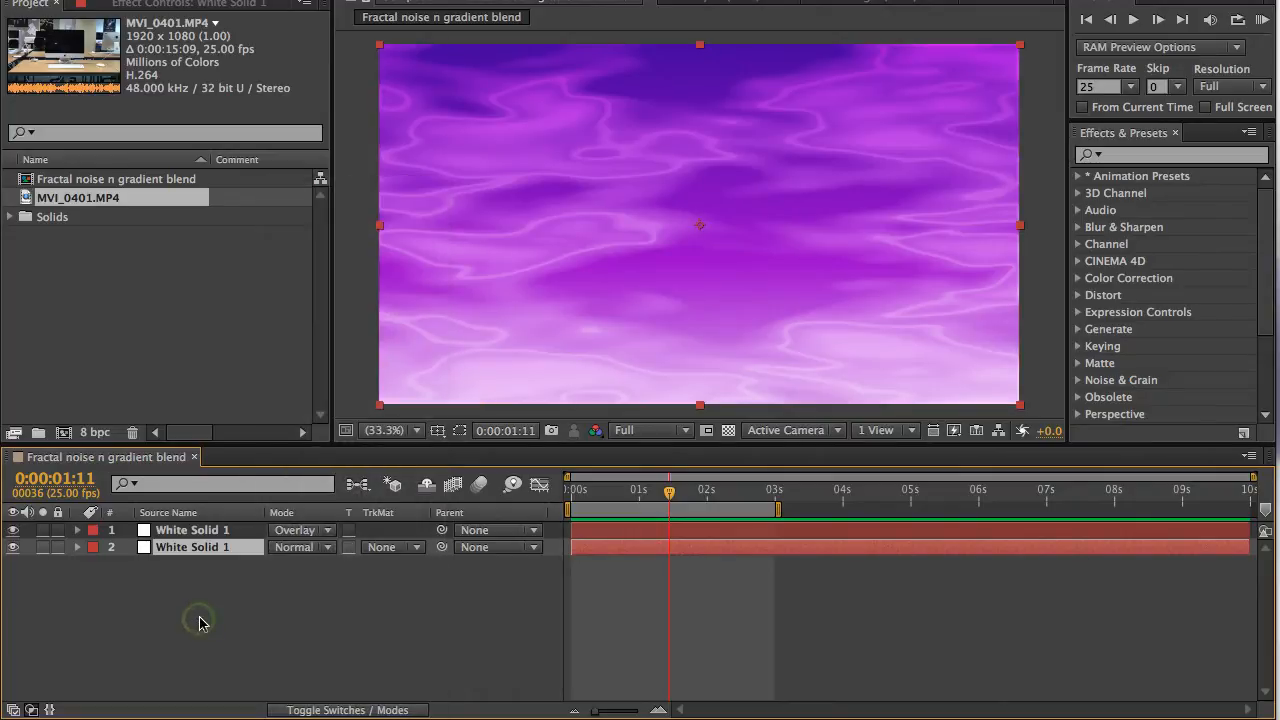
# Create a new composition named "Fractal graident 2" with the HDTV 1080 25 preset and a 10-second duration
pyautogui.click(177, 391)
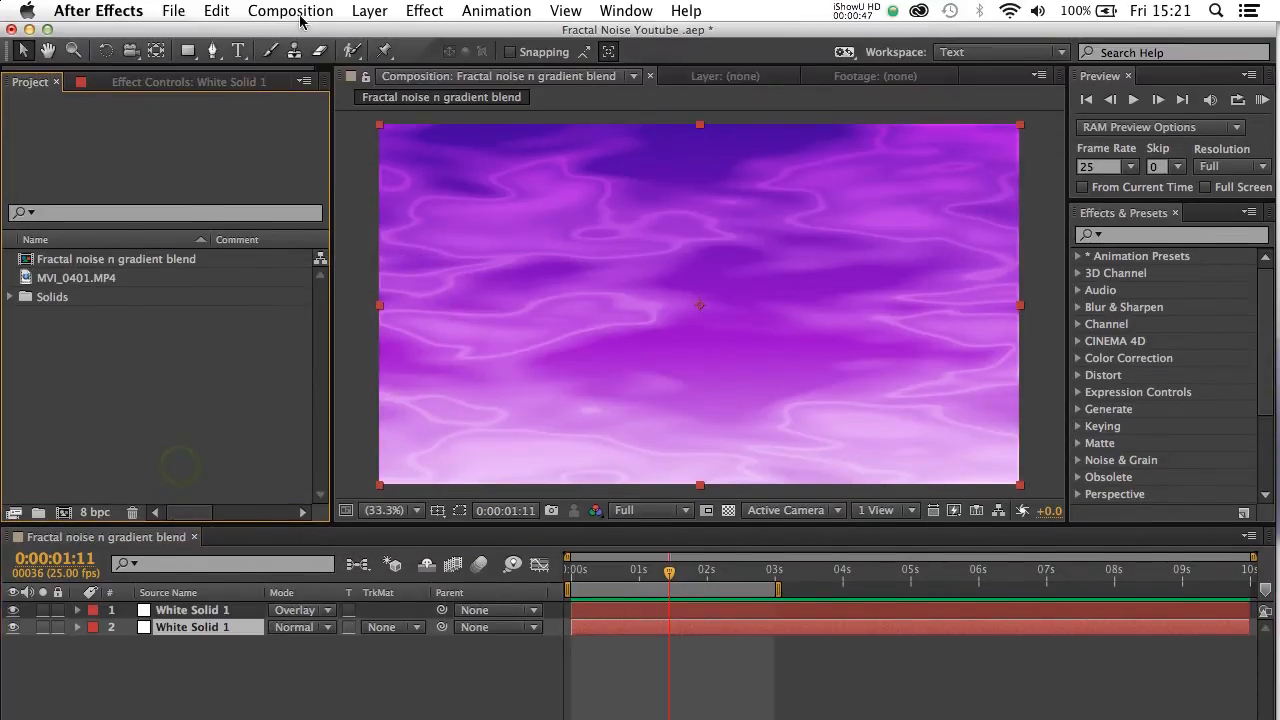
pyautogui.click(303, 10)
pyautogui.click(312, 35)
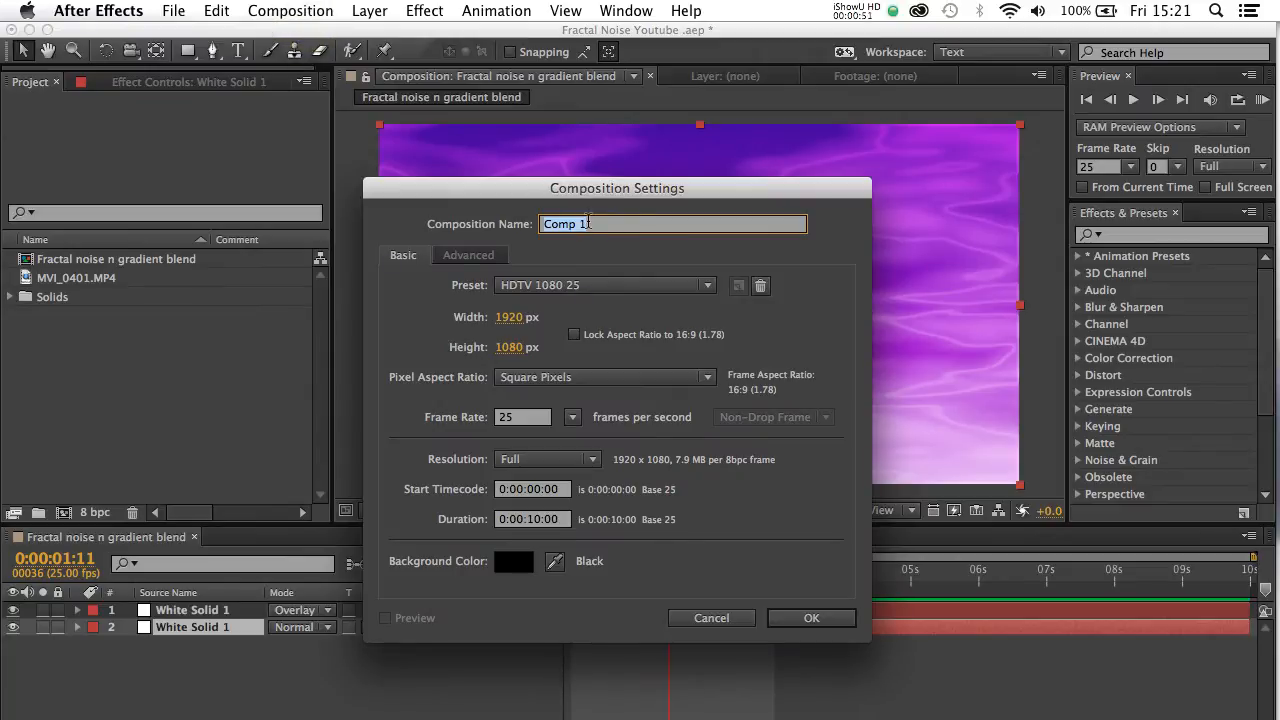
pyautogui.write('Frac')
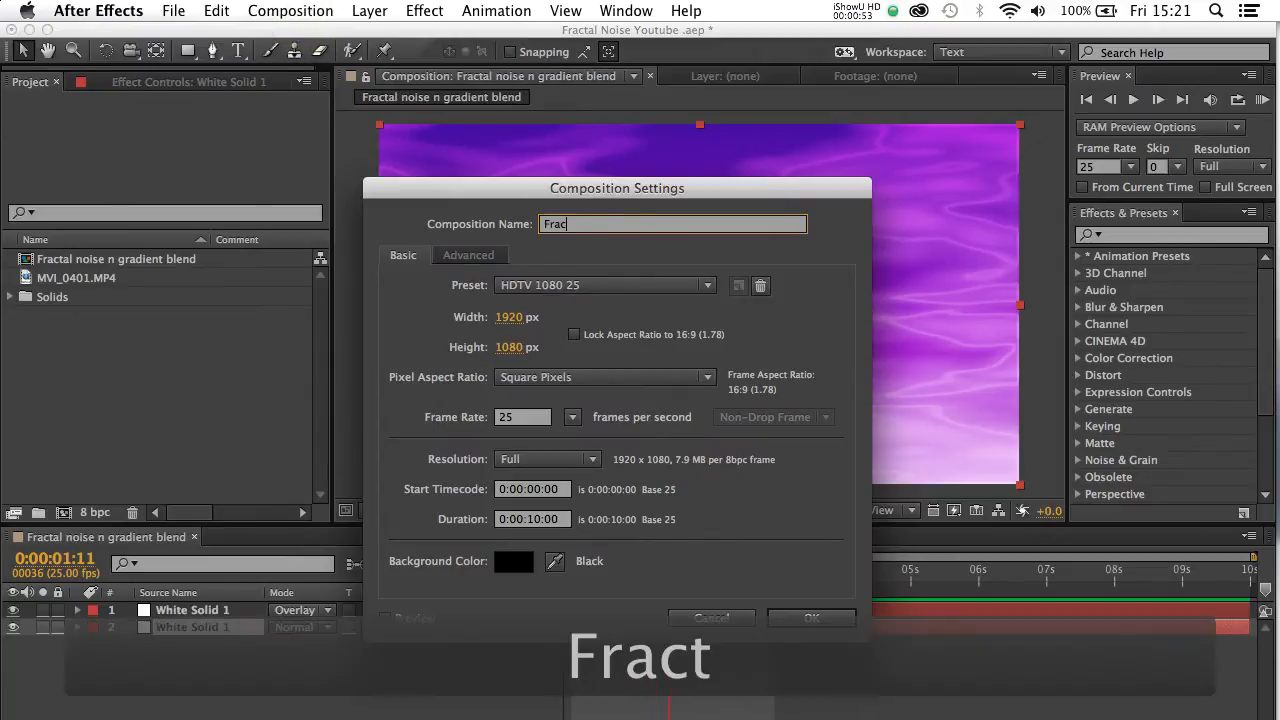
pyautogui.write('tal graident 2')
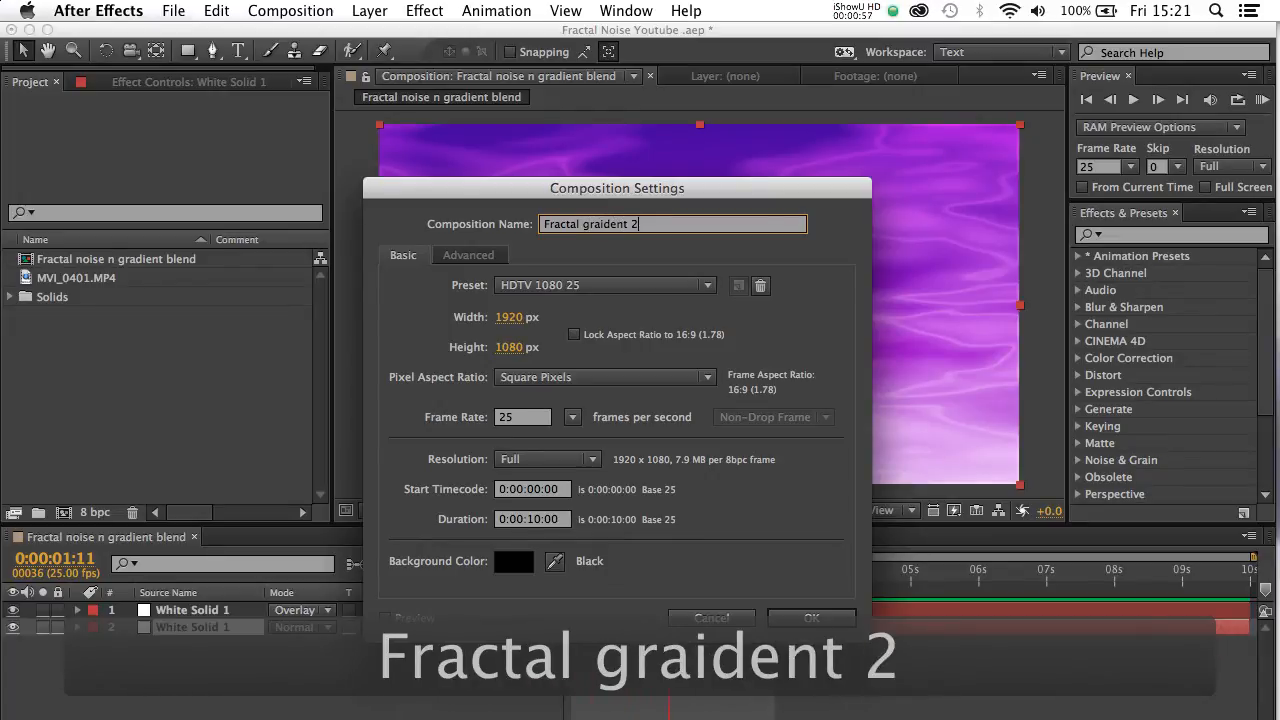
pyautogui.press('Return')
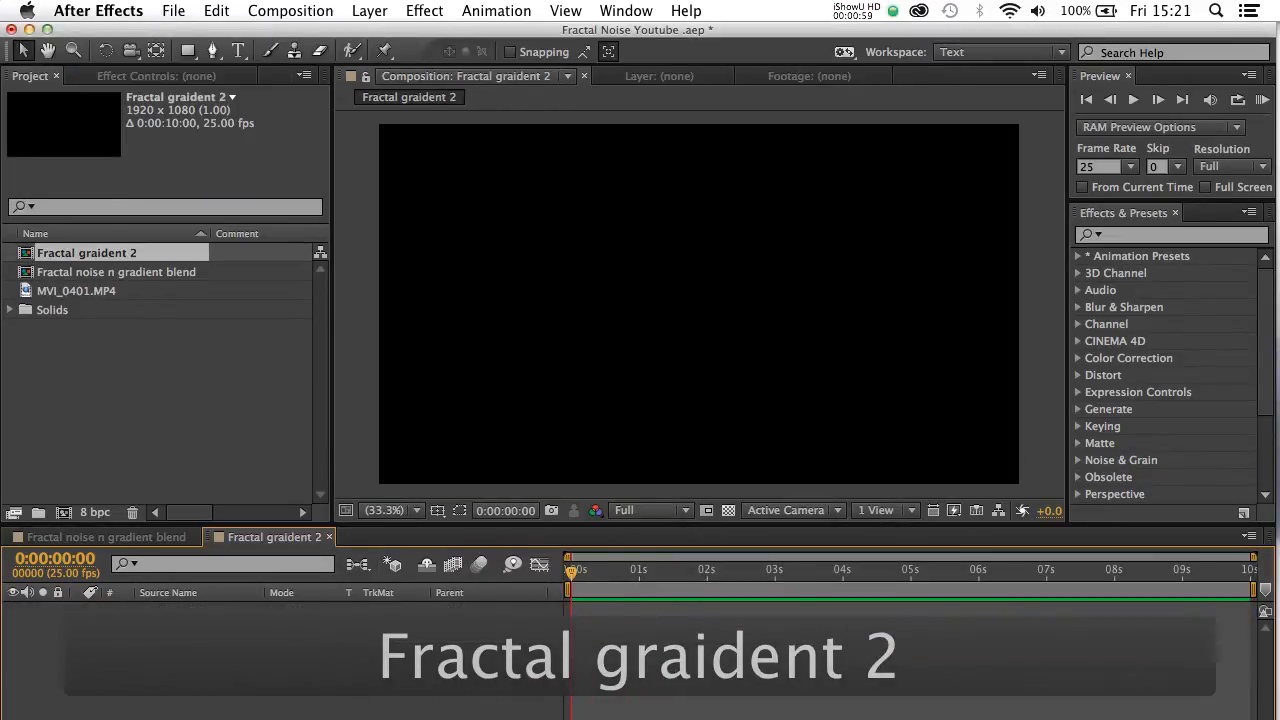
# Add a white 1920 x 1080 solid layer to the new composition and duplicate it
pyautogui.click(369, 10)
pyautogui.moveTo(377, 40)
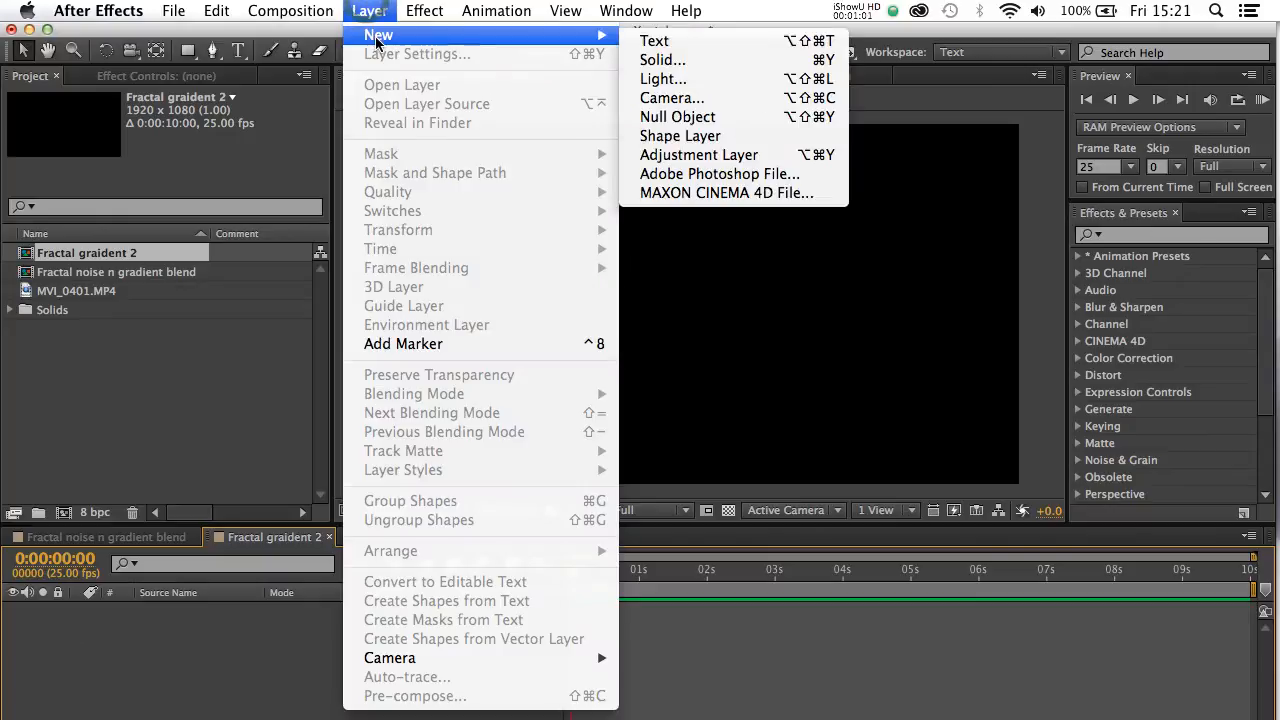
pyautogui.click(662, 59)
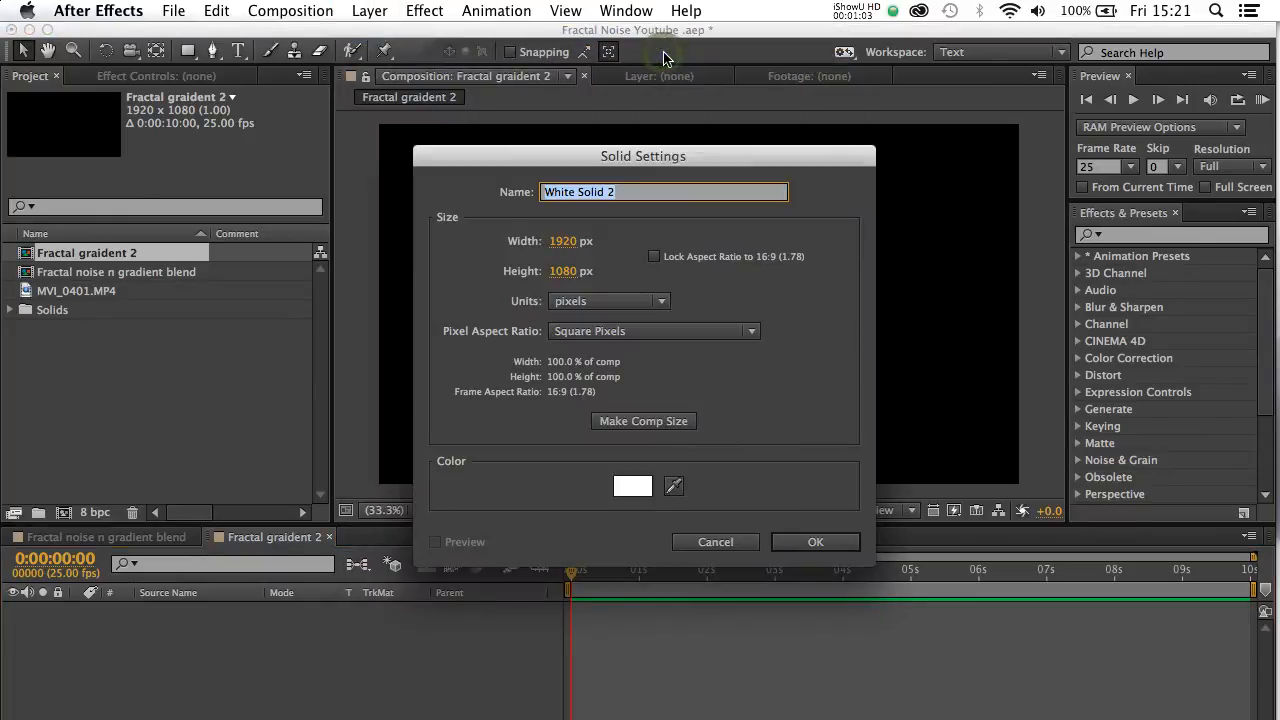
pyautogui.press('Return')
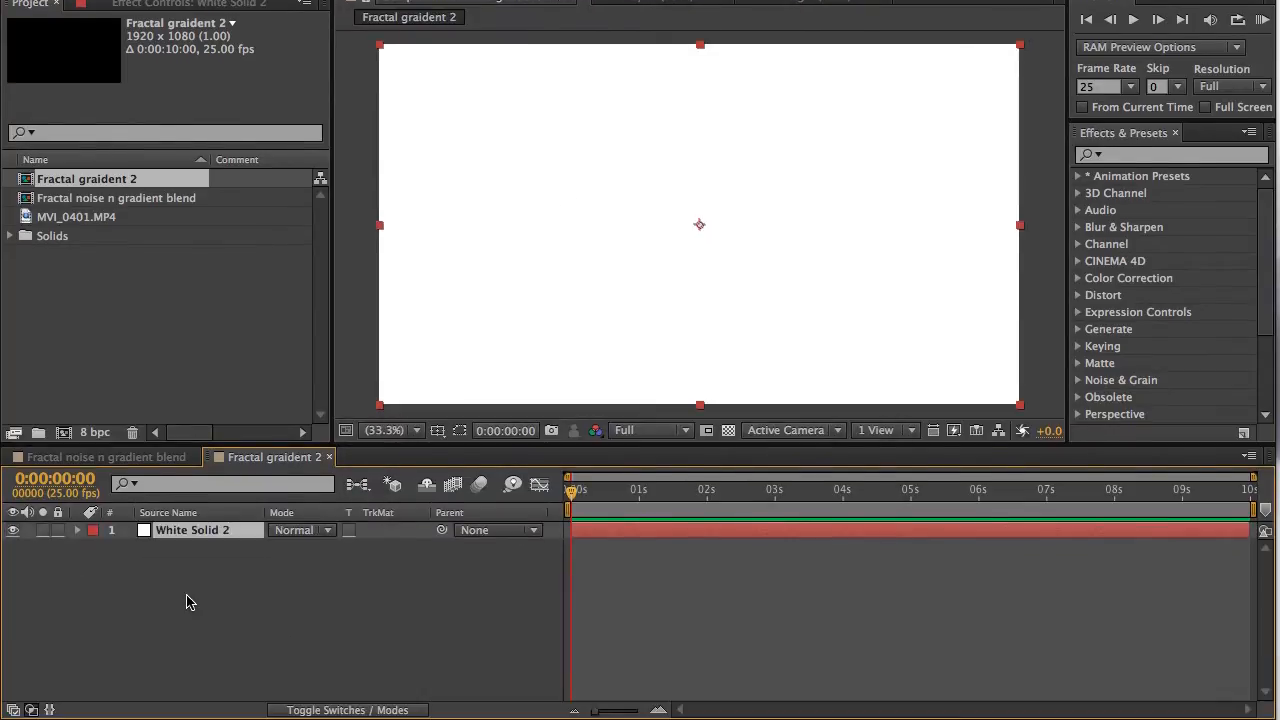
pyautogui.click(186, 602)
pyautogui.click(186, 535)
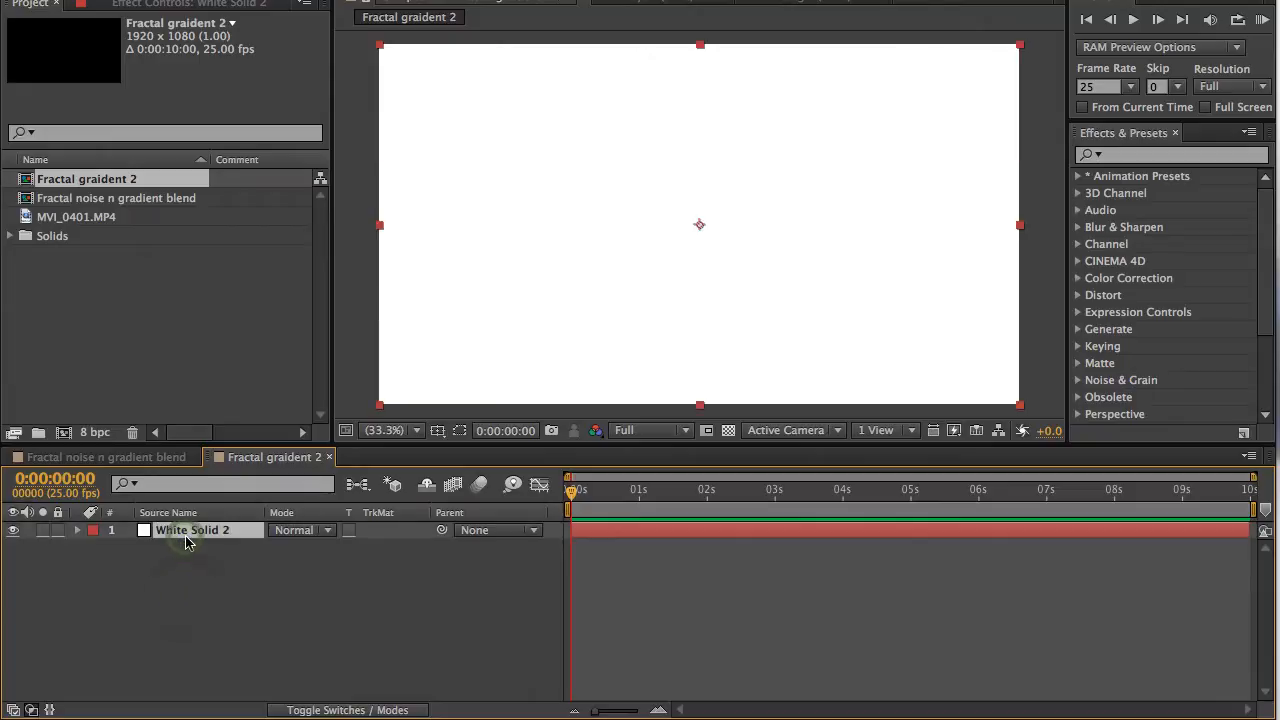
pyautogui.hotkey('ctrl', 'd')
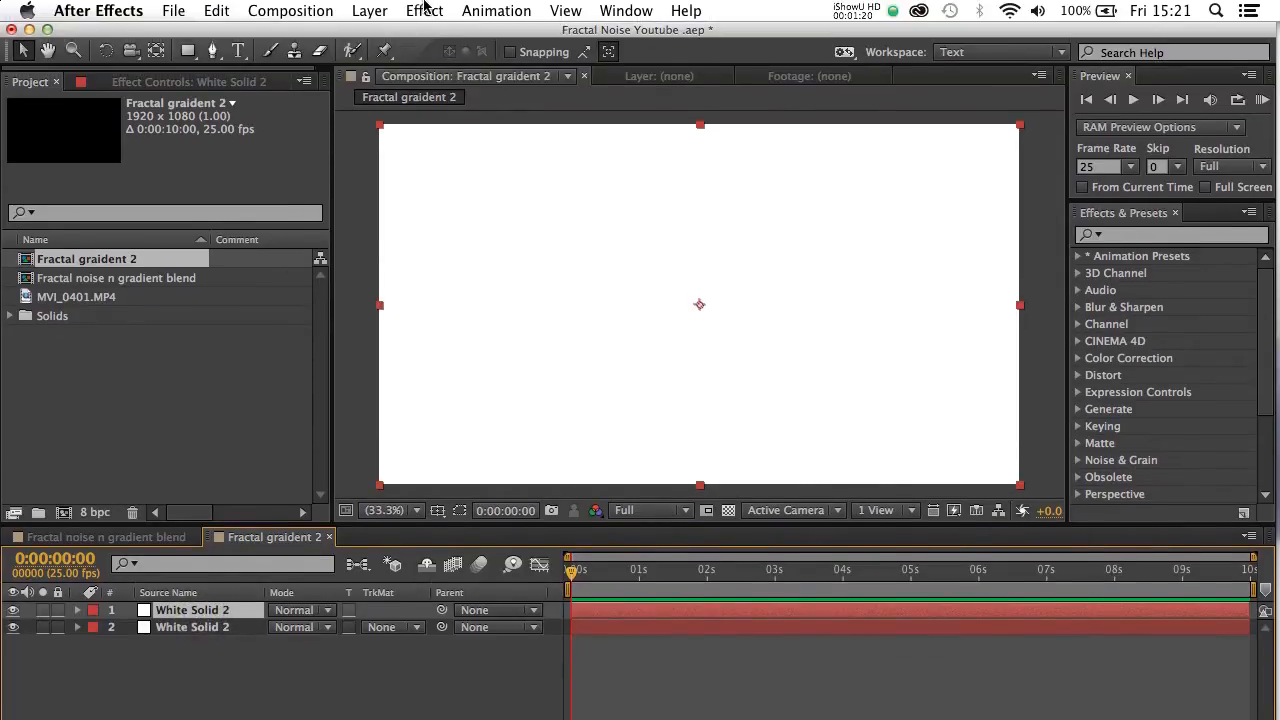
# Apply the Fractal Noise effect to the upper white solid
pyautogui.click(424, 10)
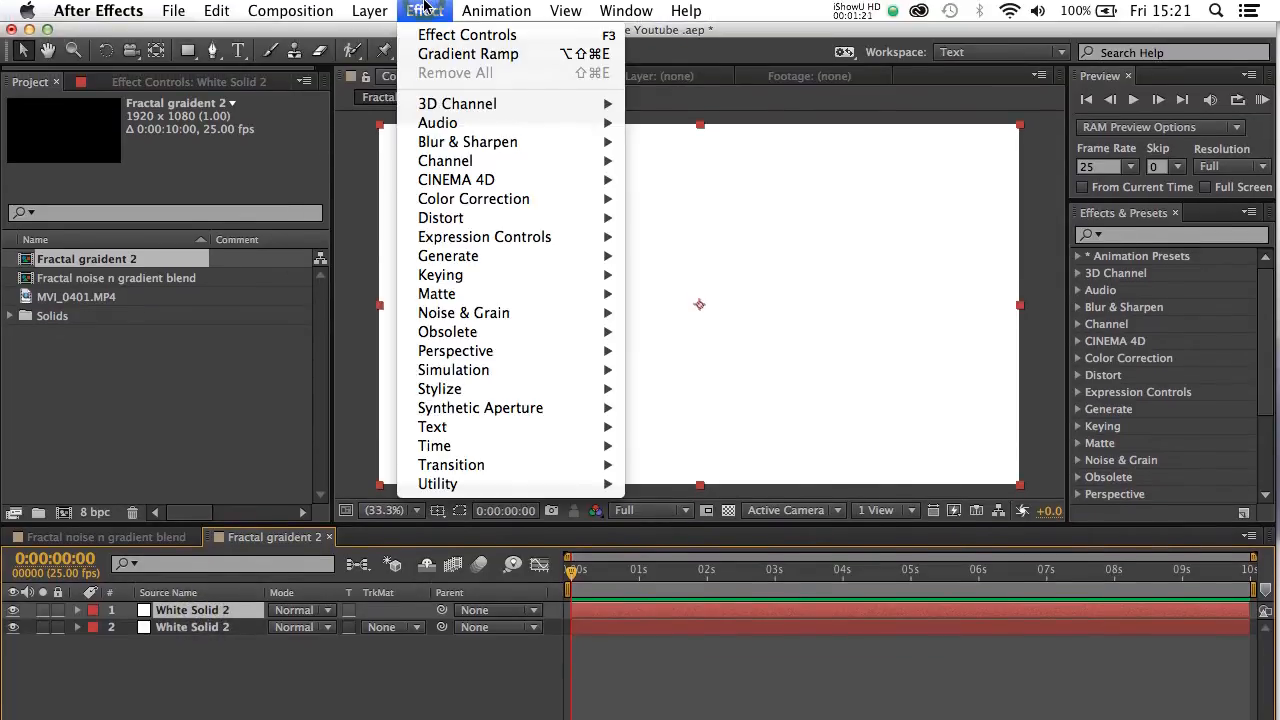
pyautogui.moveTo(470, 316)
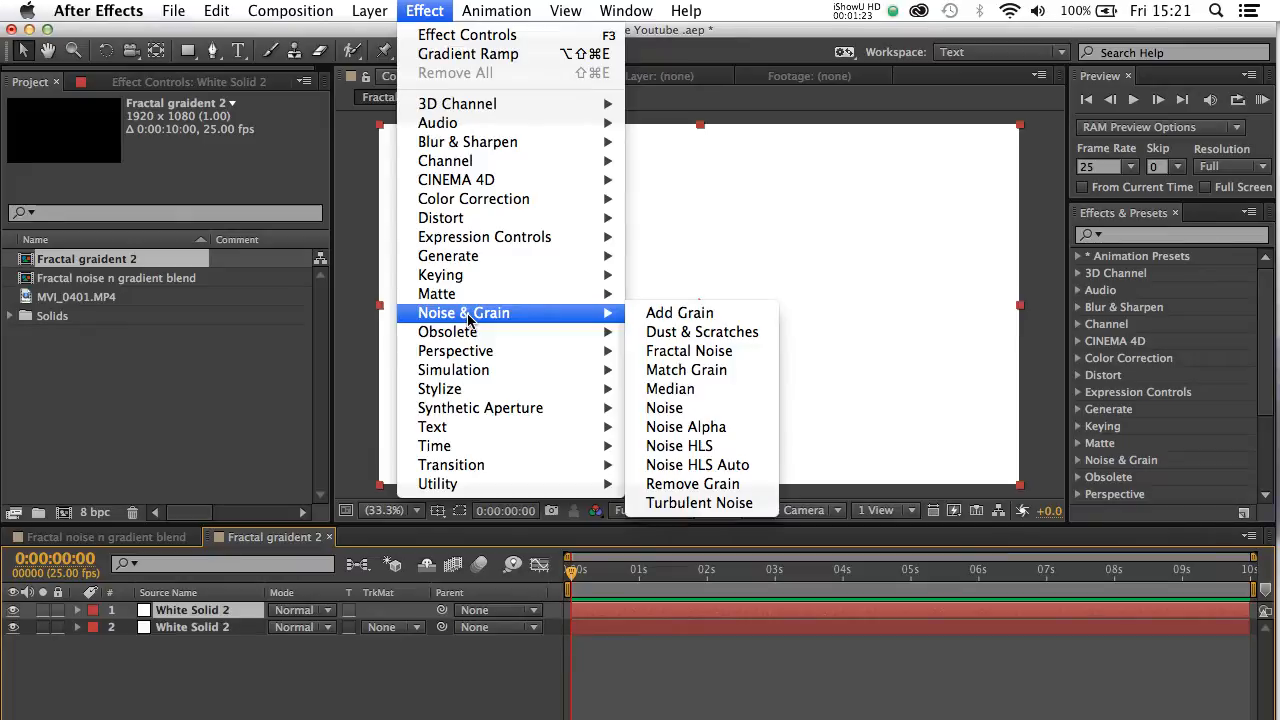
pyautogui.click(675, 354)
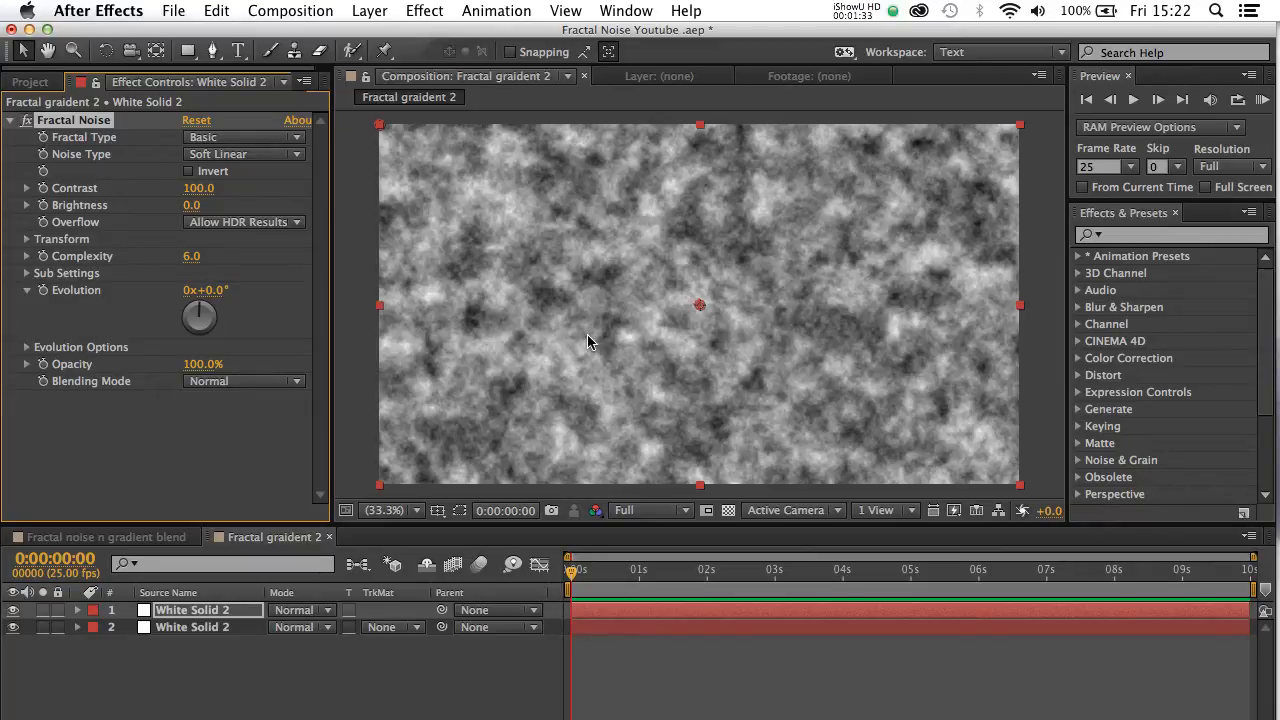
pyautogui.click(496, 11)
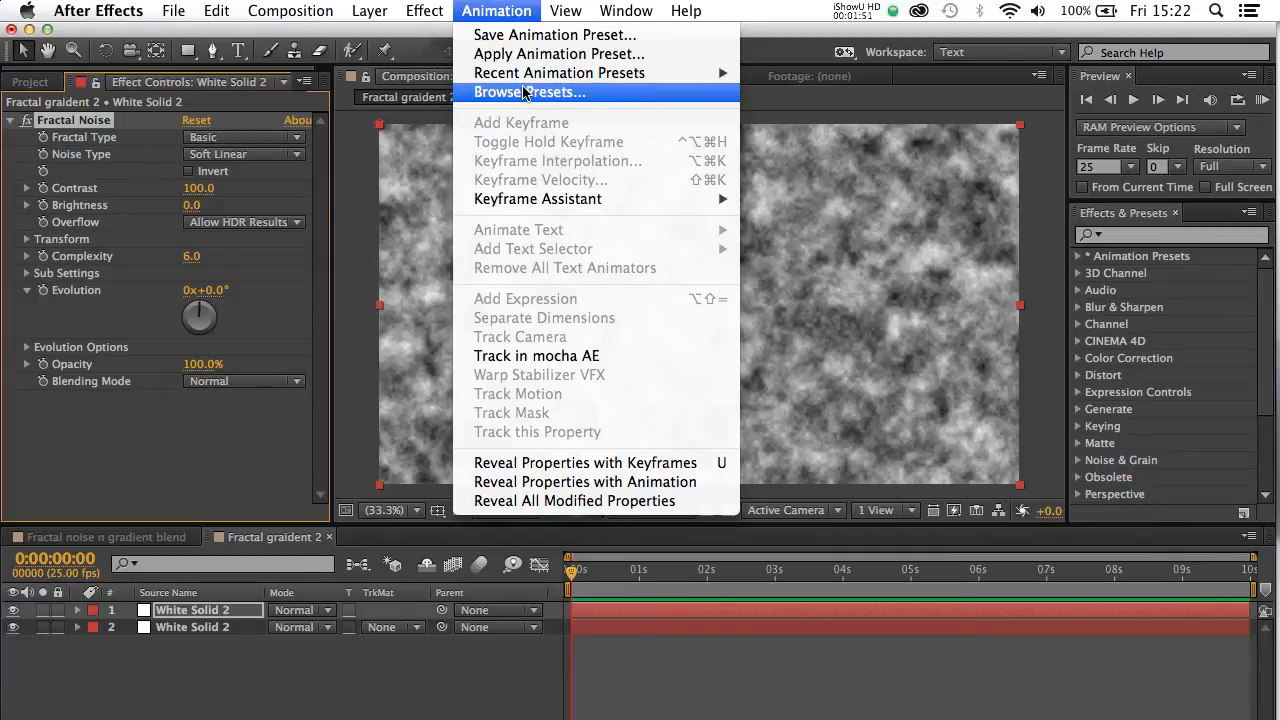
pyautogui.click(160, 430)
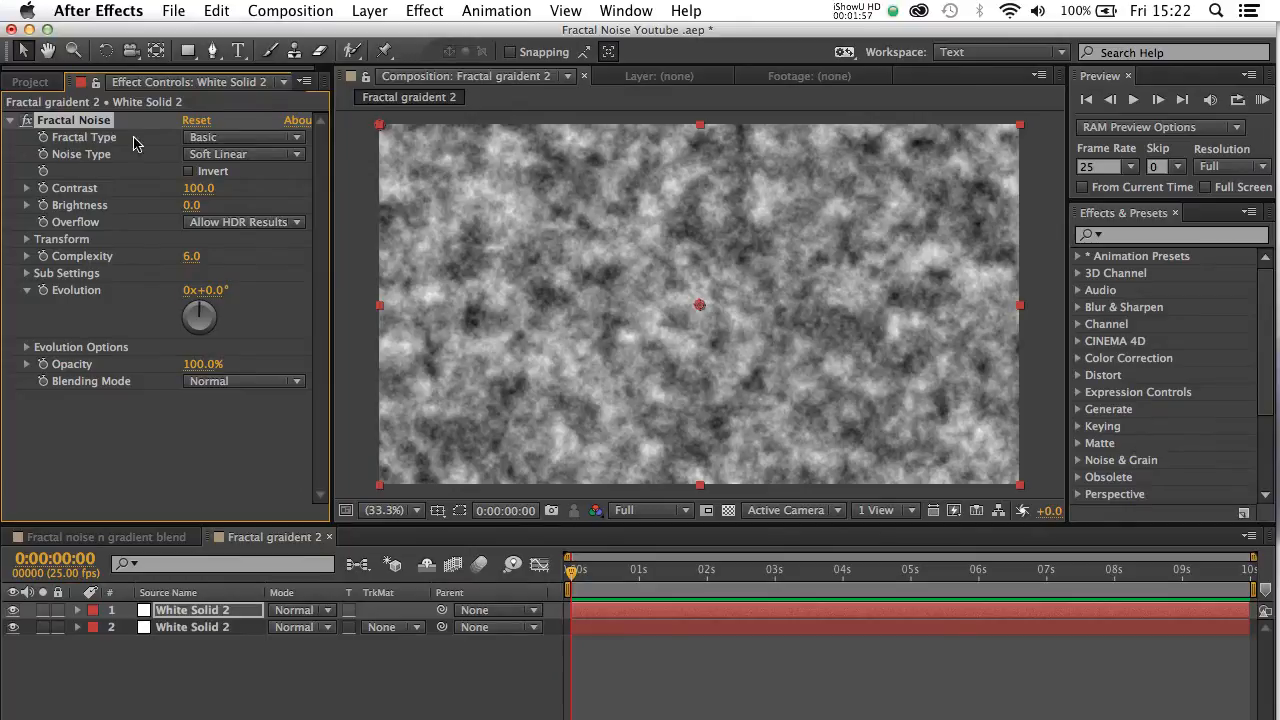
# Set the Fractal Noise effect's fractal type to Dynamic Twist and its noise type to Spline
pyautogui.click(207, 142)
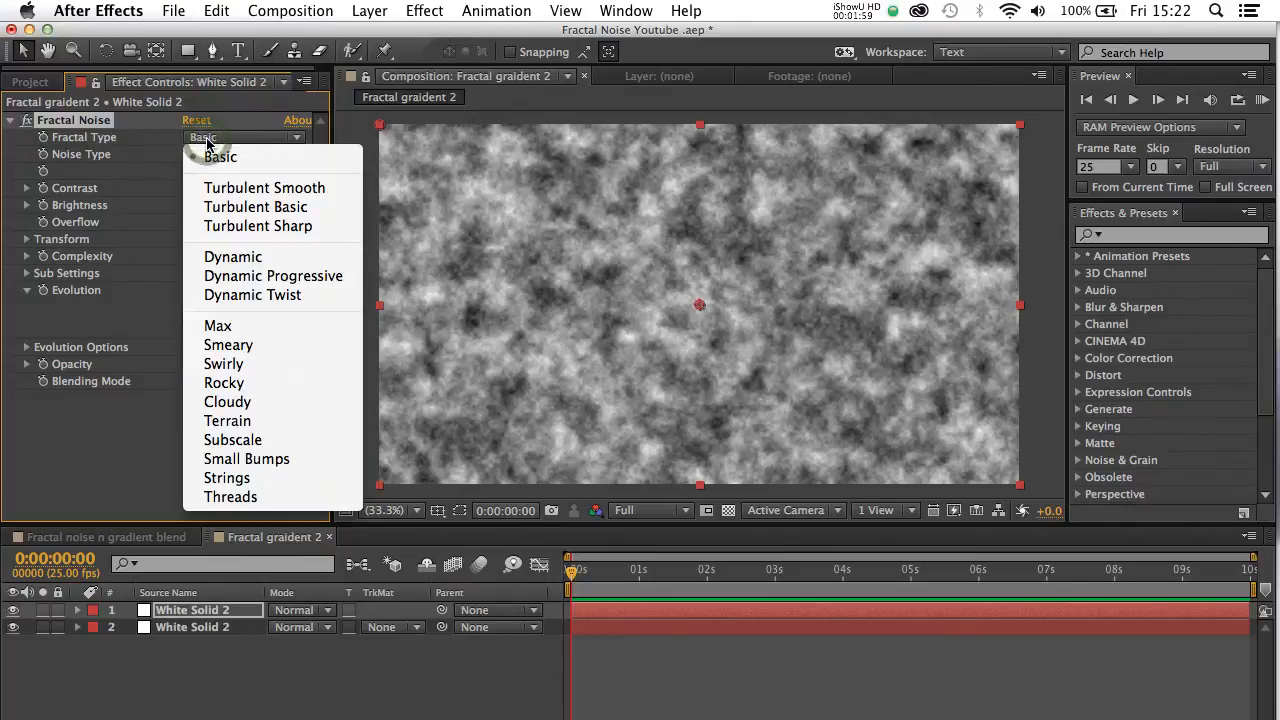
pyautogui.click(230, 295)
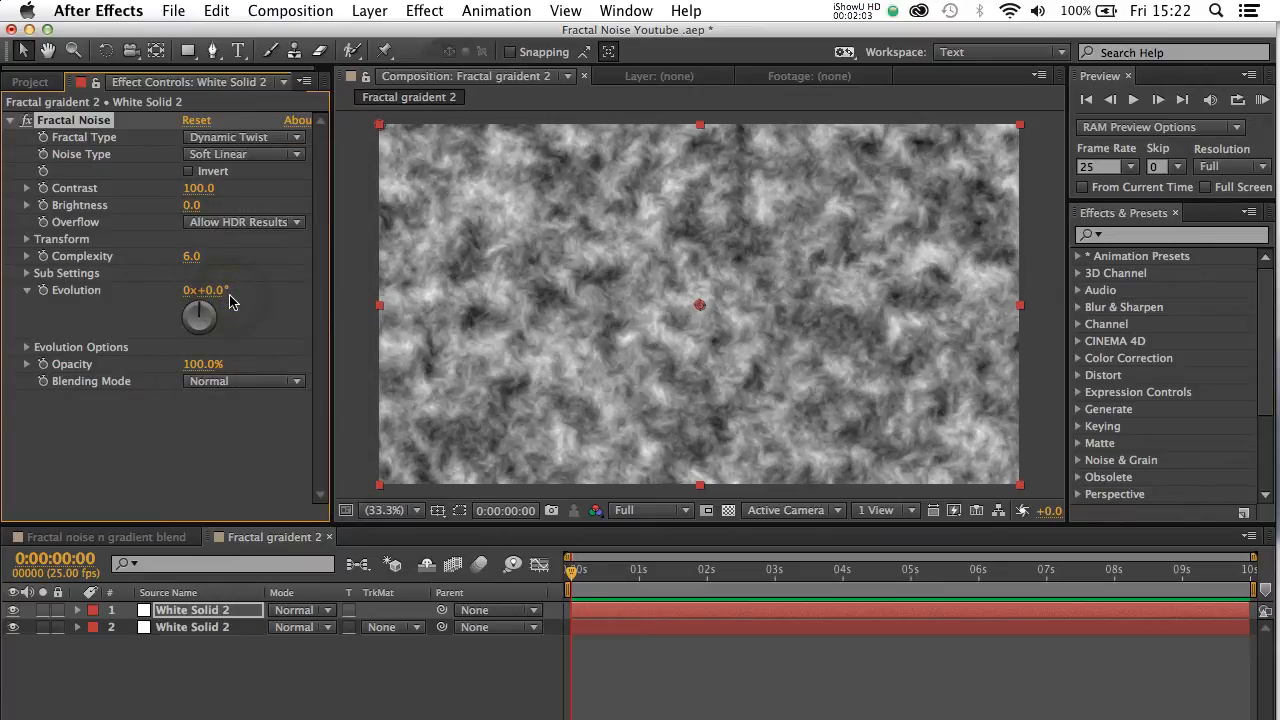
pyautogui.click(232, 155)
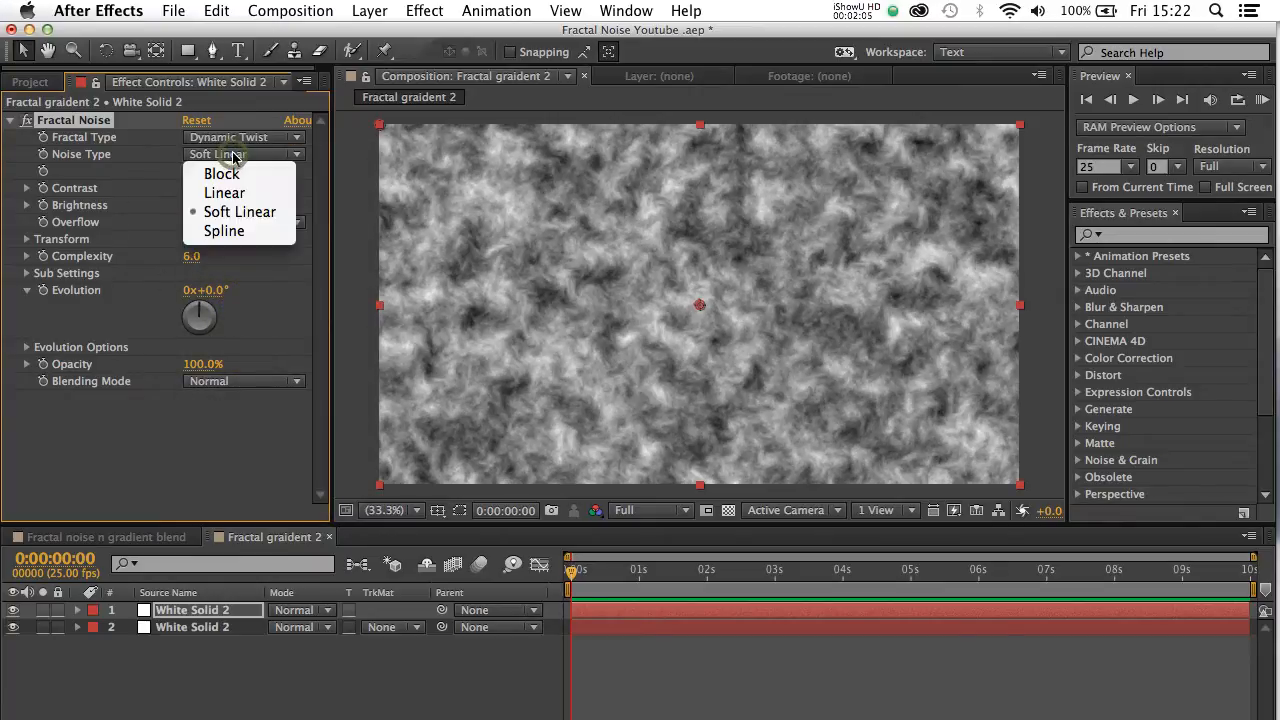
pyautogui.click(214, 233)
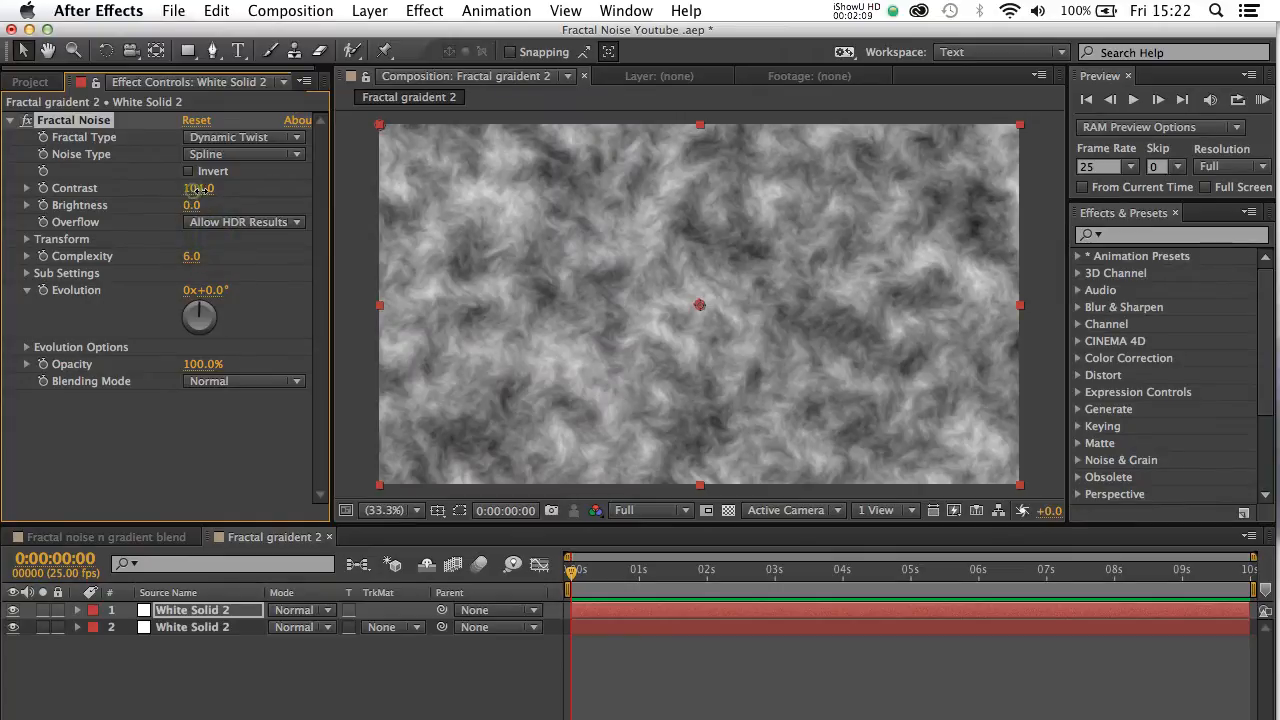
# Set the fractal noise contrast to 198 and the brightness to -21
pyautogui.moveTo(196, 189); pyautogui.dragTo(293, 190)
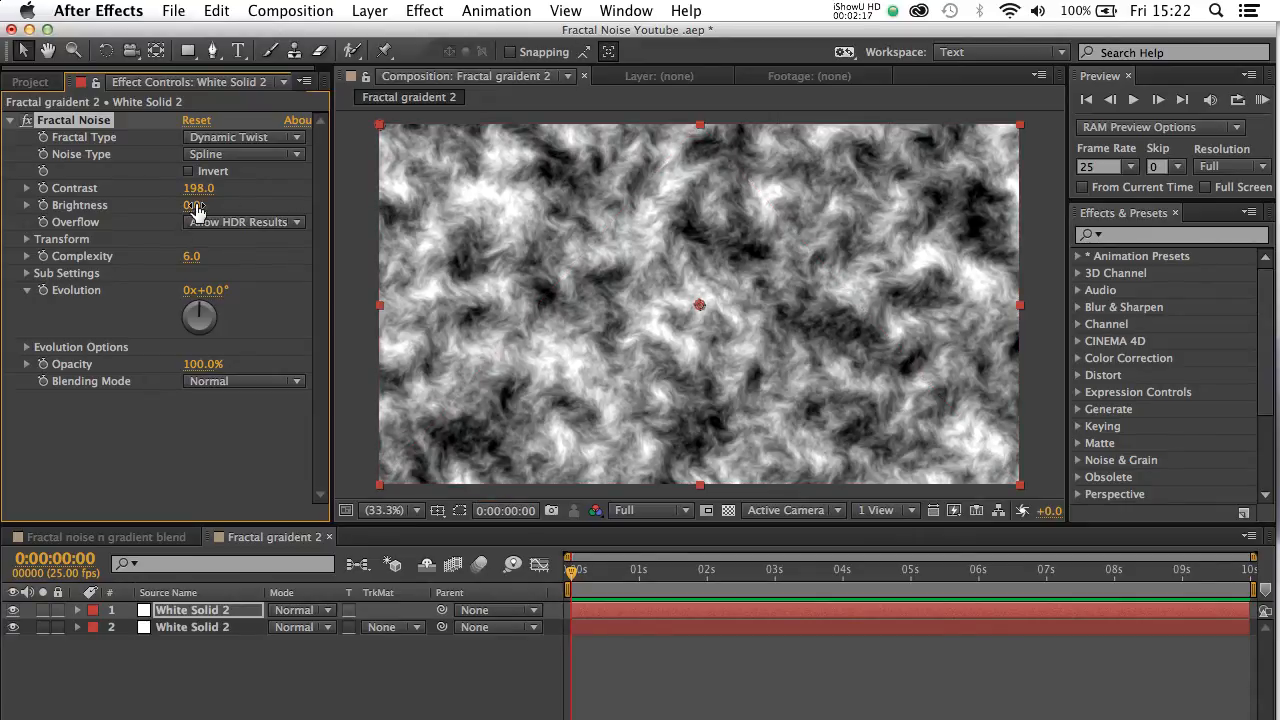
pyautogui.moveTo(194, 205); pyautogui.dragTo(178, 209)
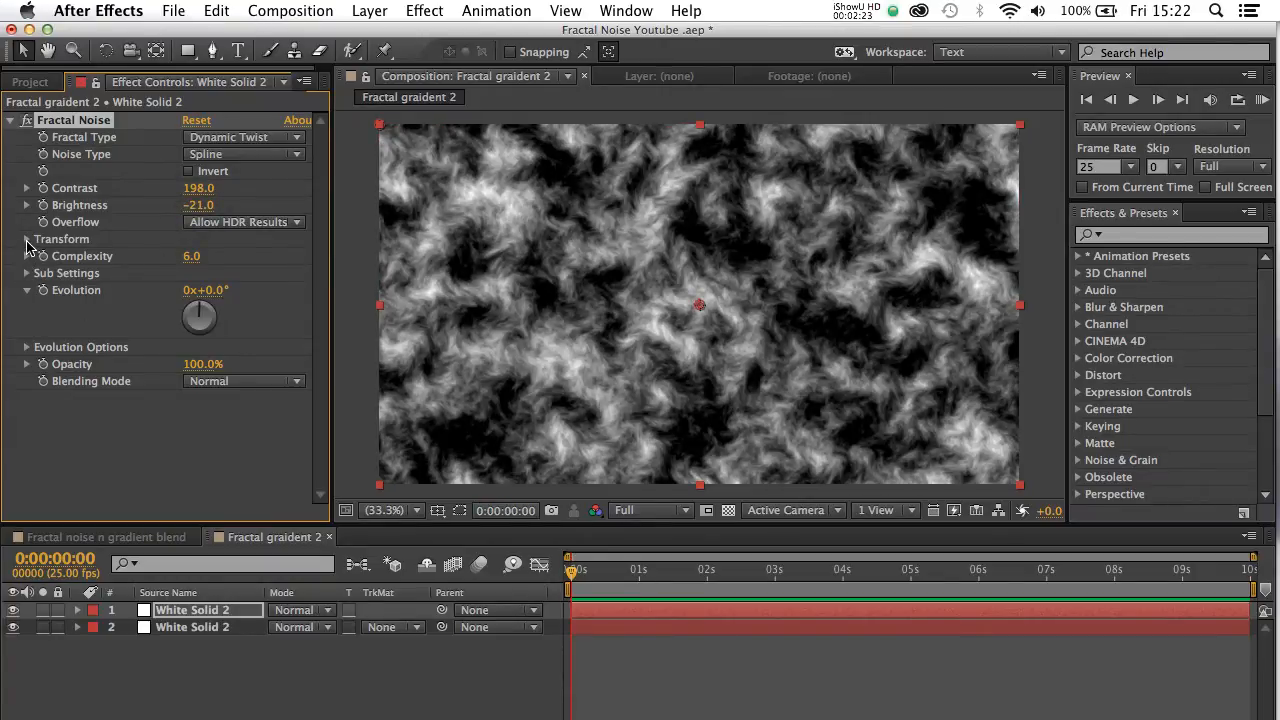
# Turn off uniform scaling for the fractal noise and set its scale height to about 491.4 and scale width to about 141.8
pyautogui.click(27, 240)
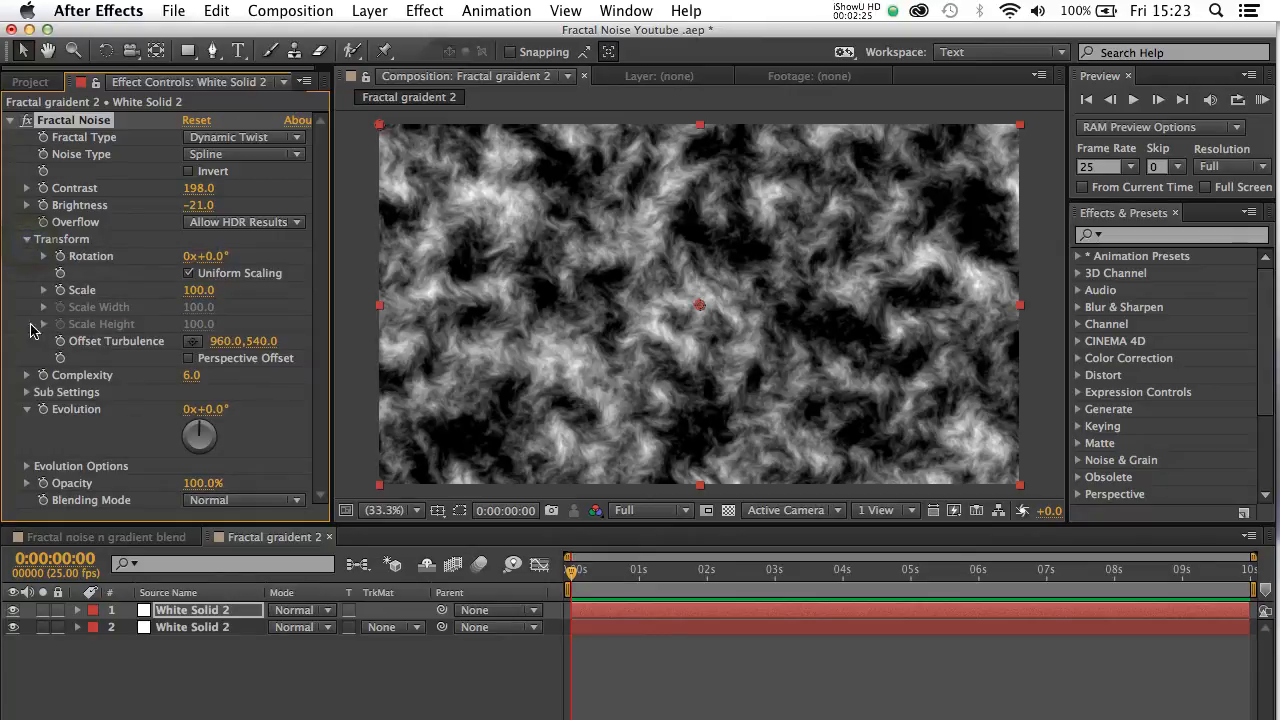
pyautogui.click(188, 274)
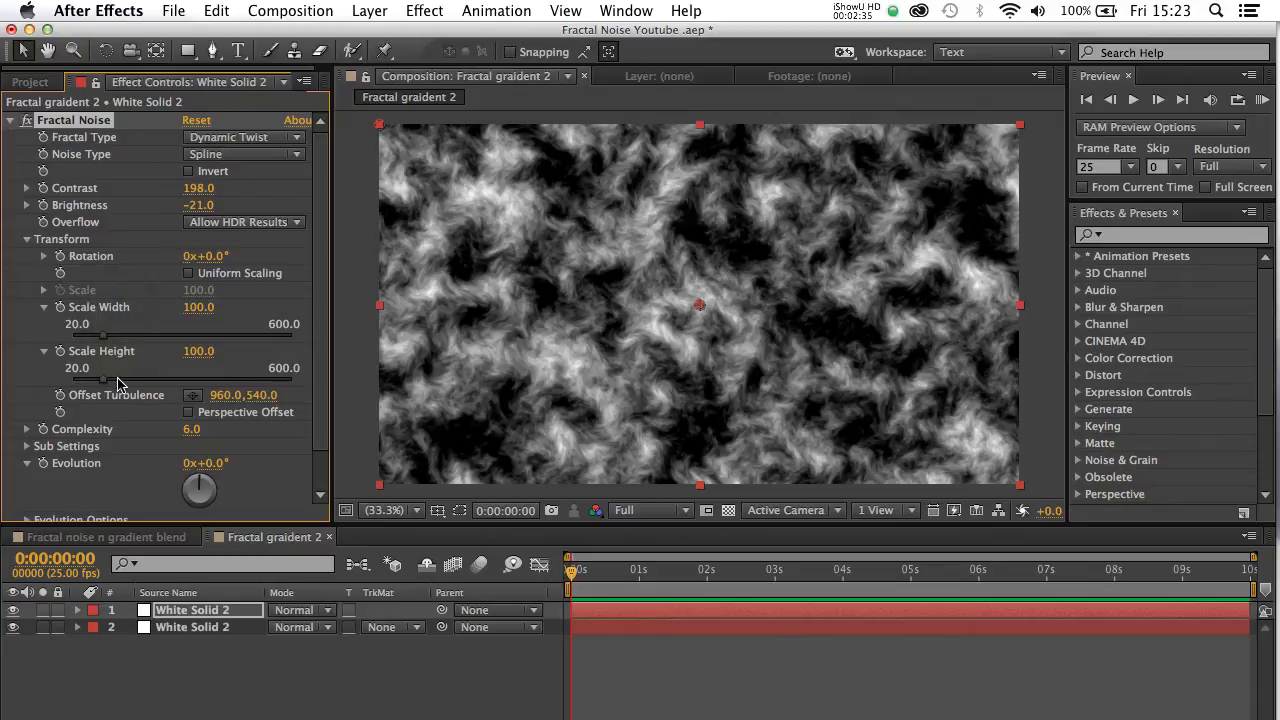
pyautogui.moveTo(117, 385); pyautogui.dragTo(252, 364)
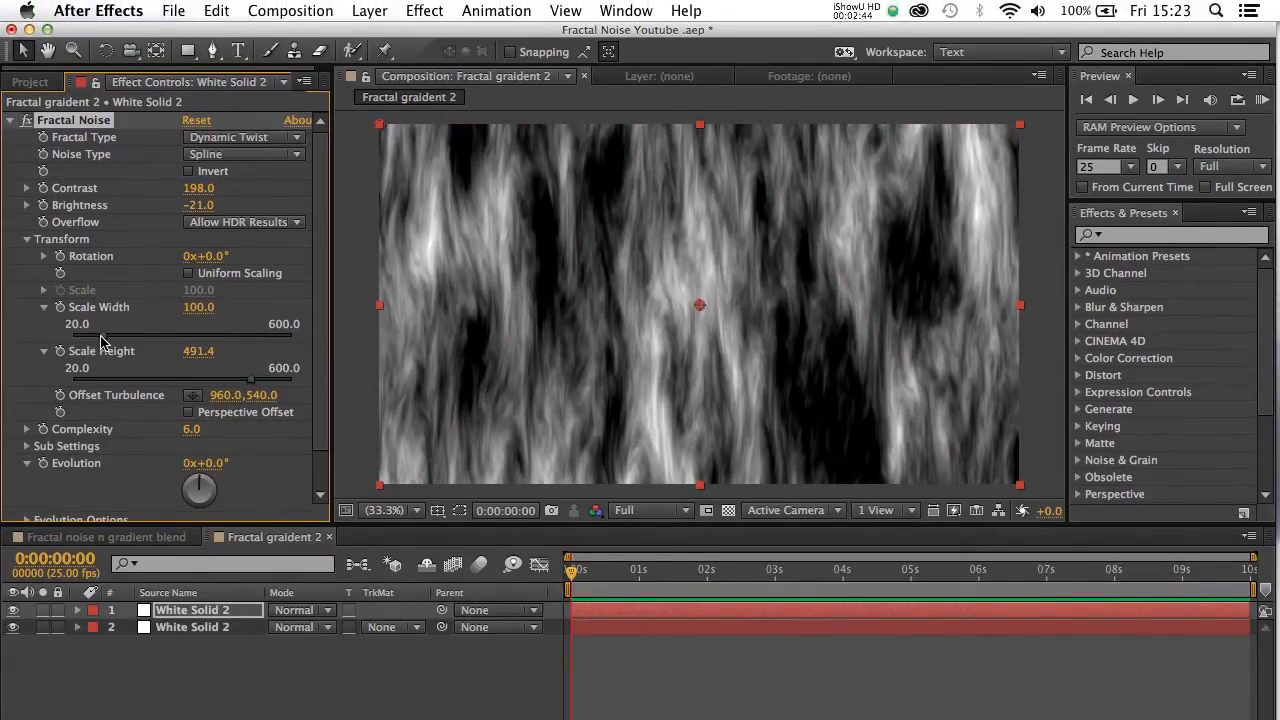
pyautogui.moveTo(103, 313); pyautogui.dragTo(117, 341)
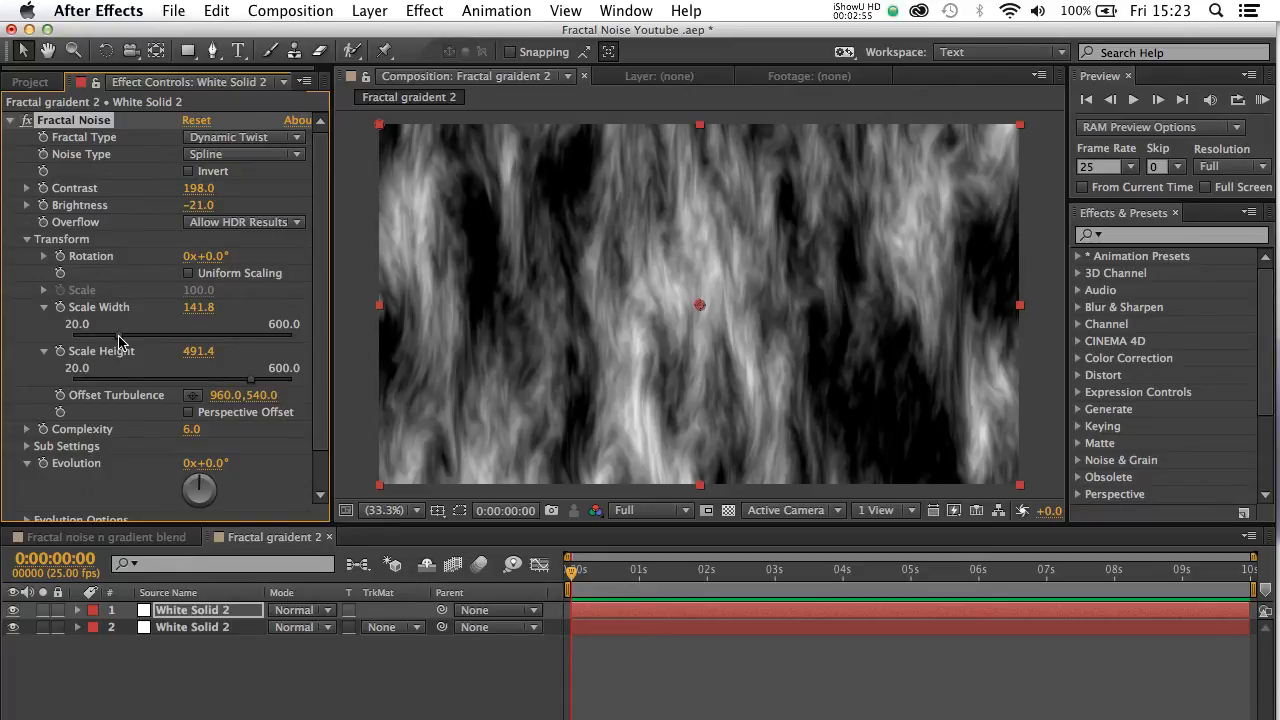
pyautogui.click(189, 140)
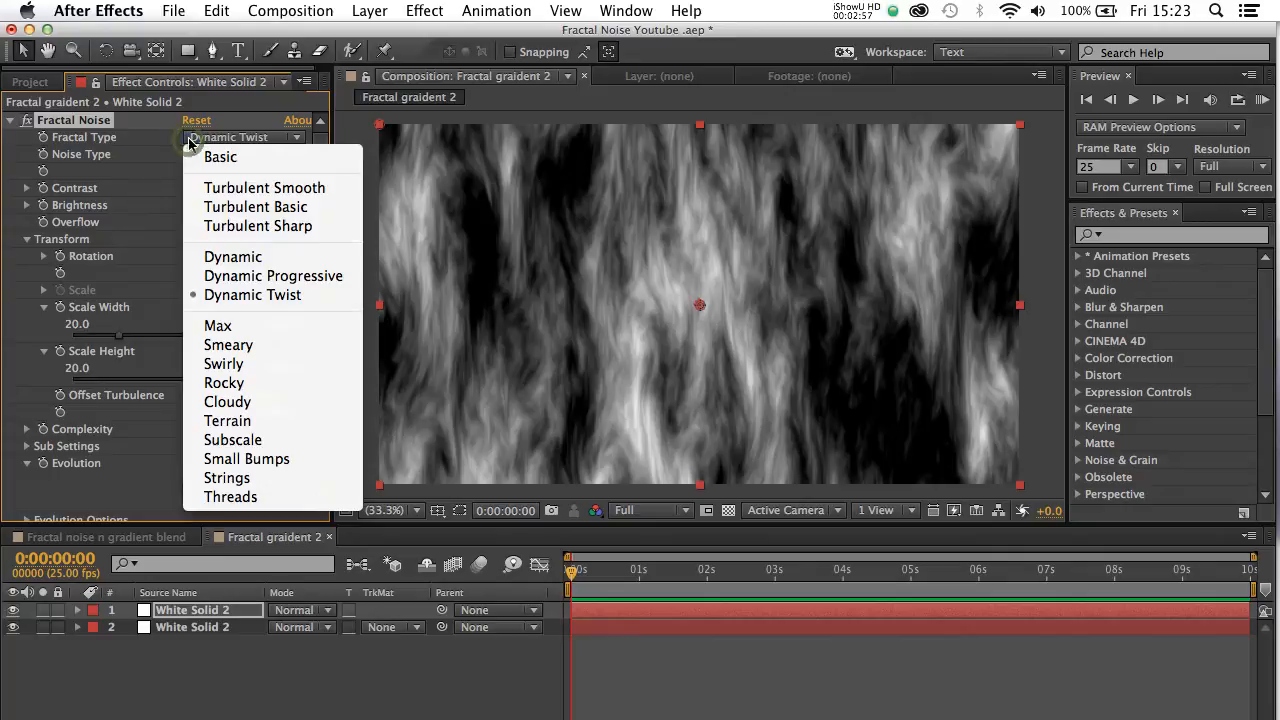
pyautogui.click(213, 297)
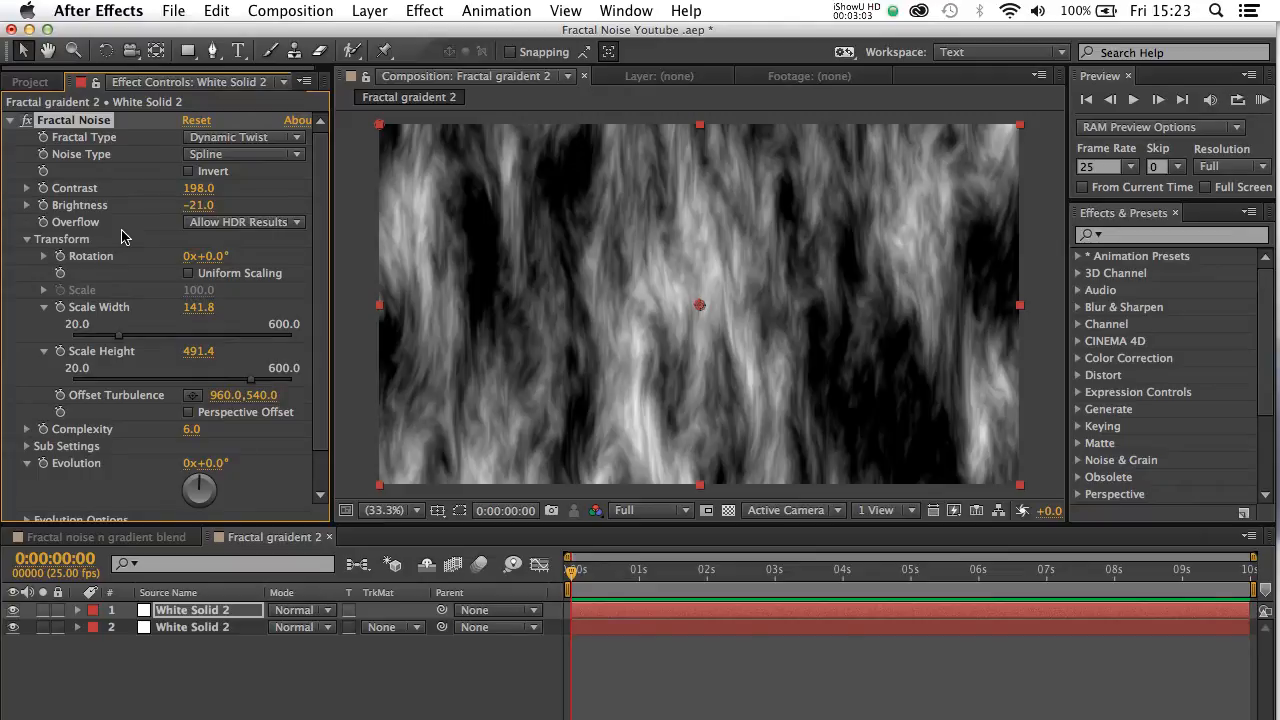
pyautogui.click(480, 11)
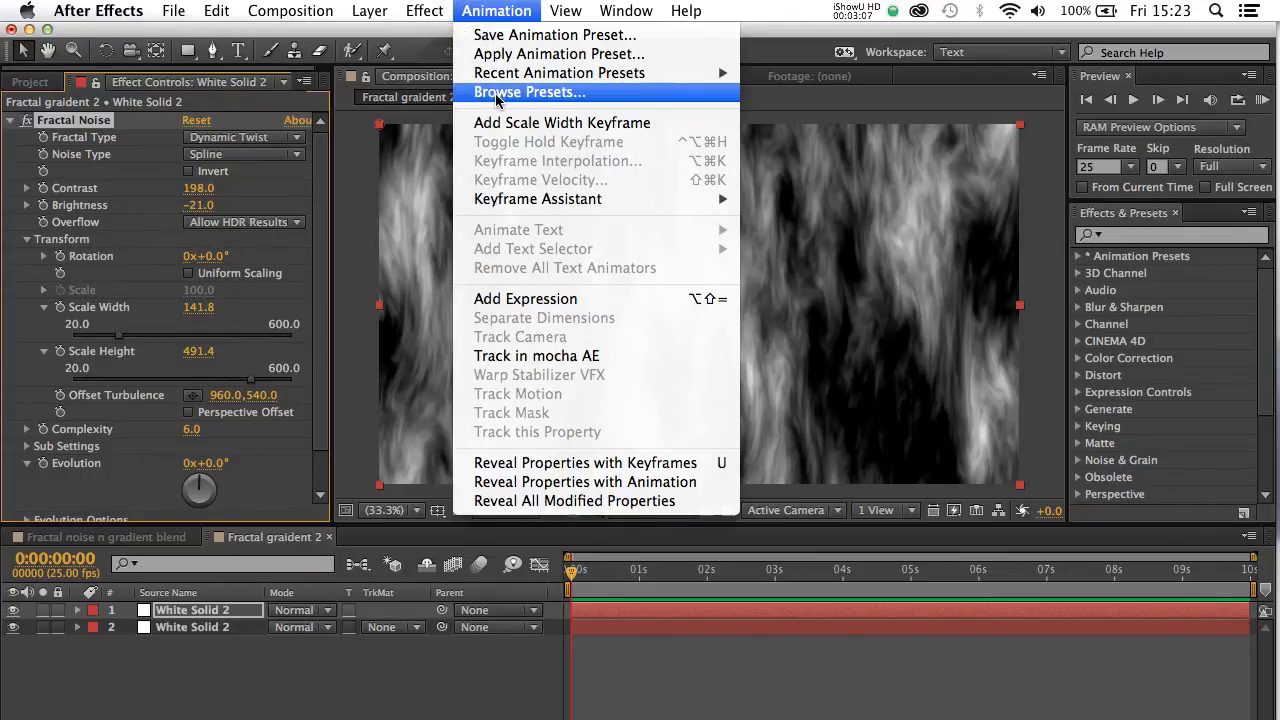
pyautogui.click(288, 180)
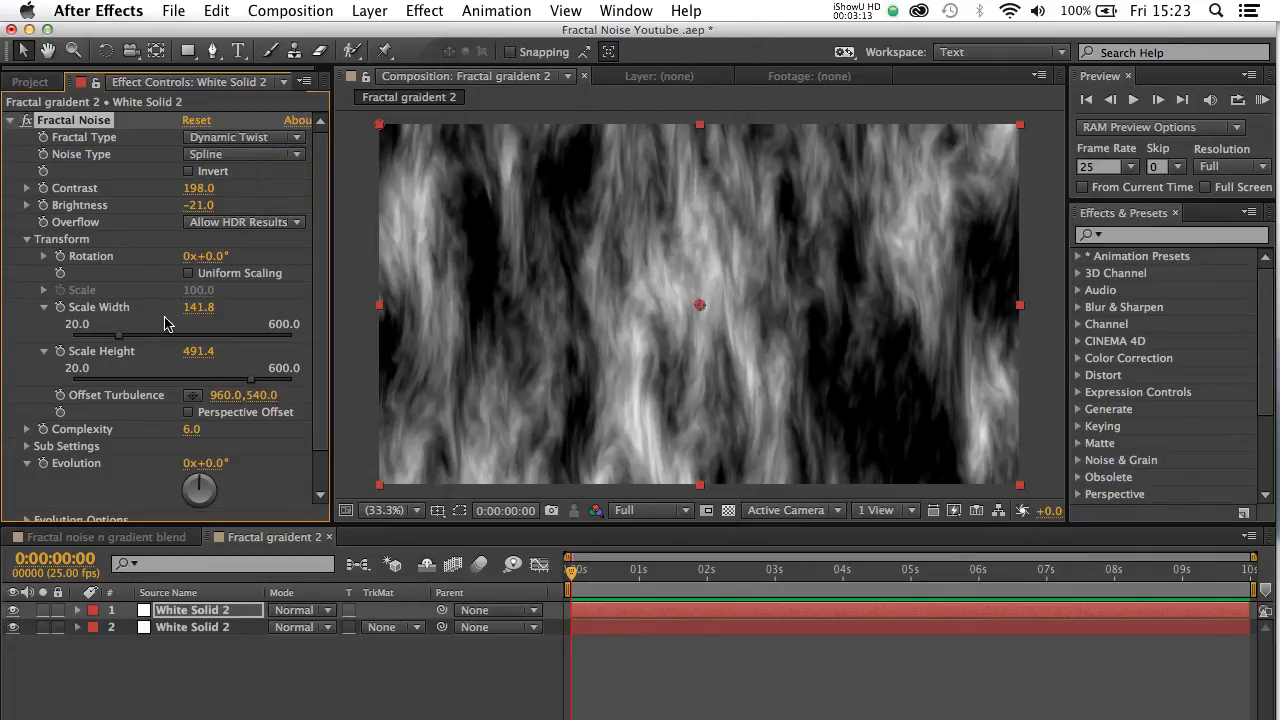
pyautogui.click(198, 307)
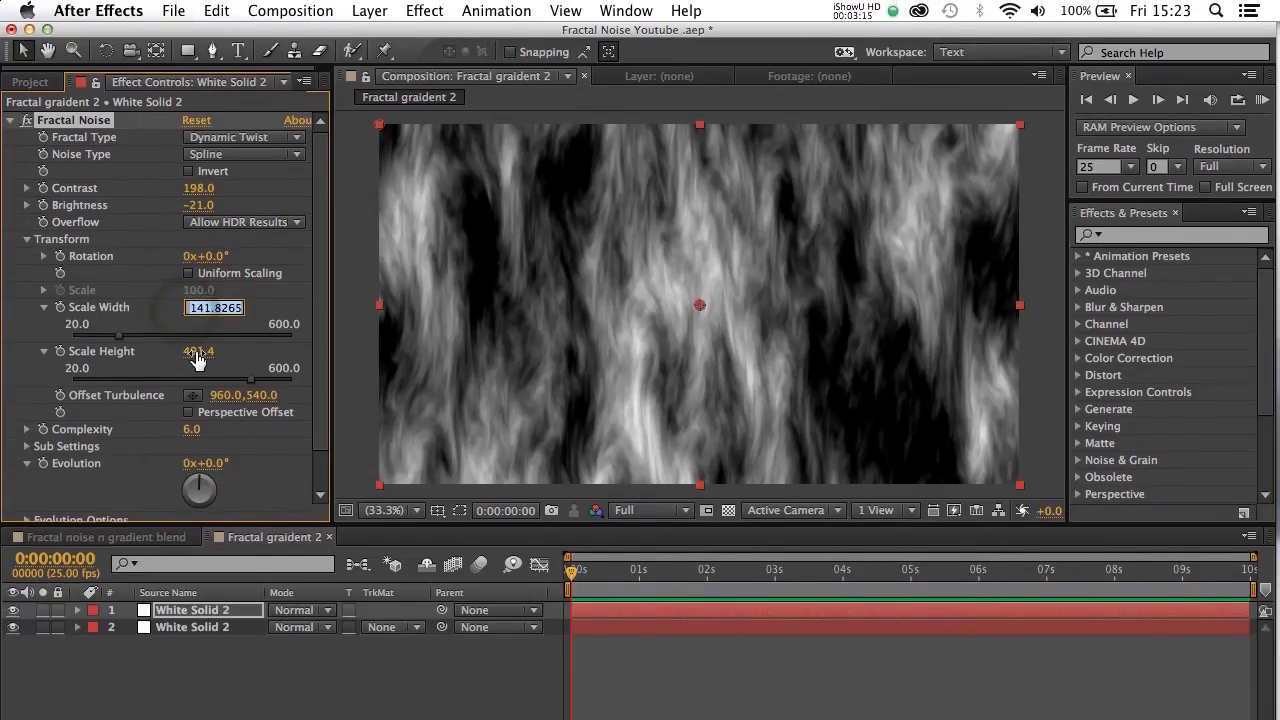
pyautogui.click(199, 345)
pyautogui.press('Return')
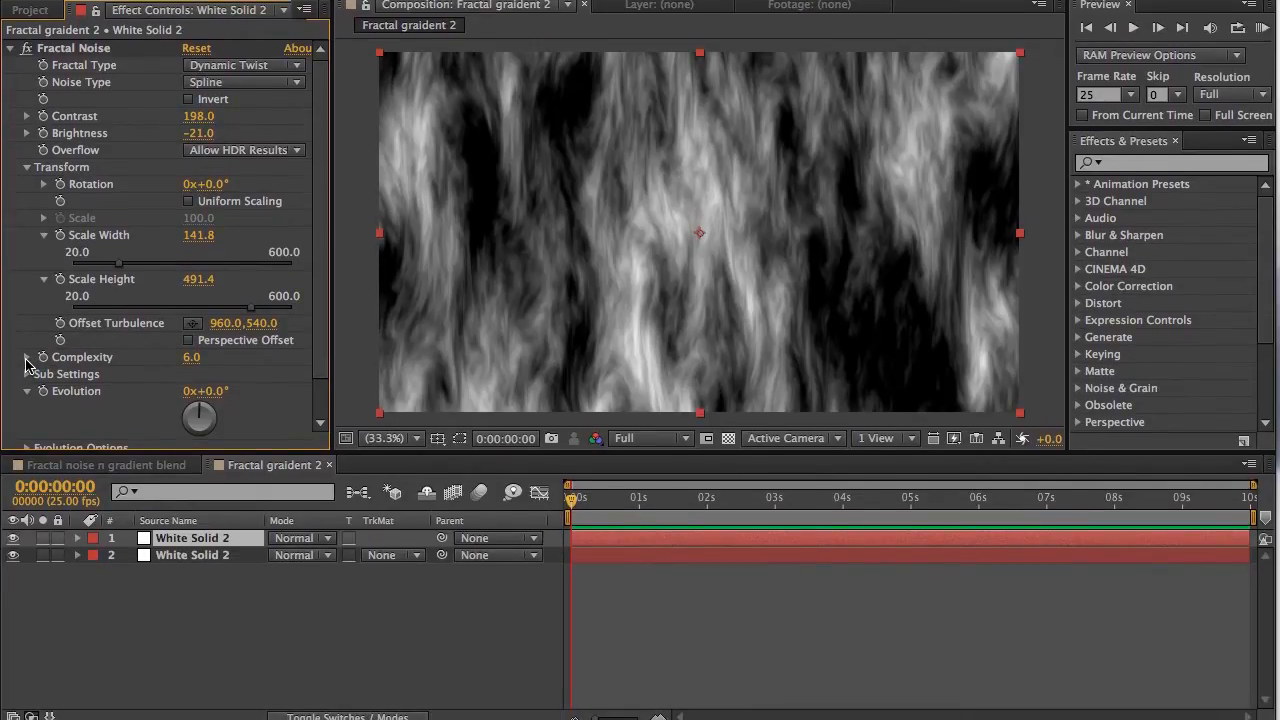
# Try out lower and higher Fractal Noise complexity levels and settle on a complexity of 1.8
pyautogui.click(27, 359)
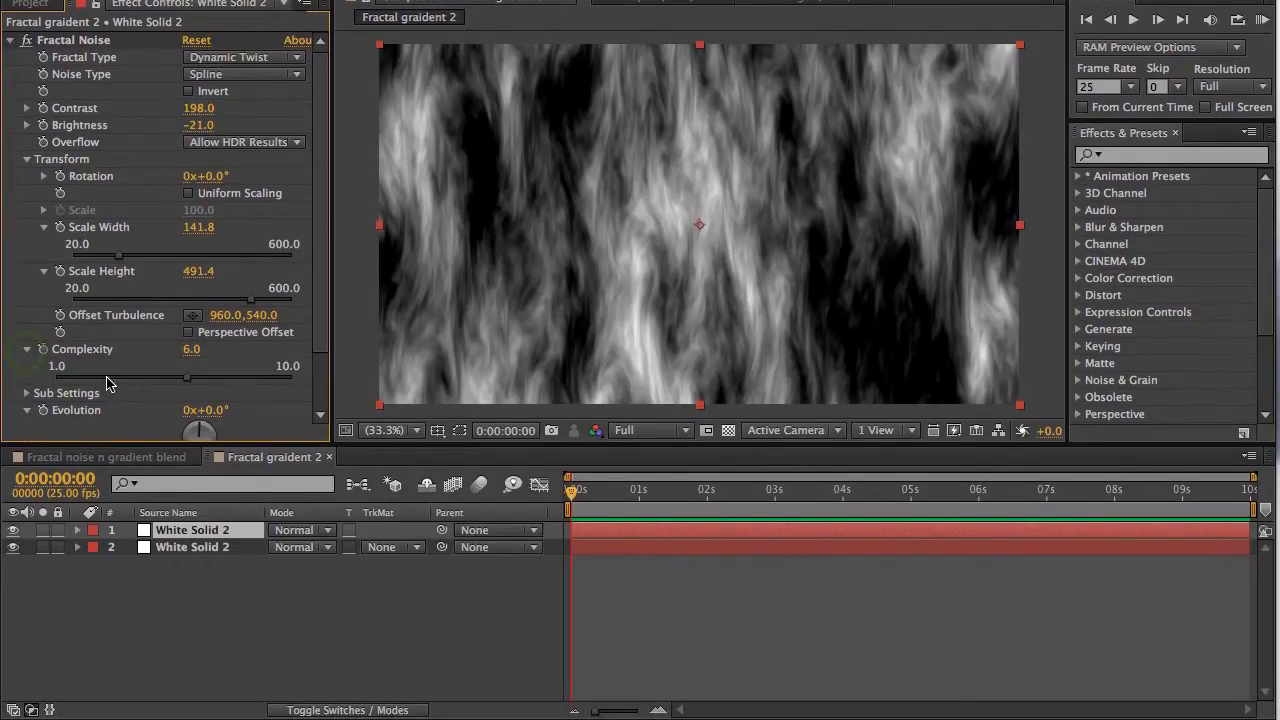
pyautogui.click(111, 378)
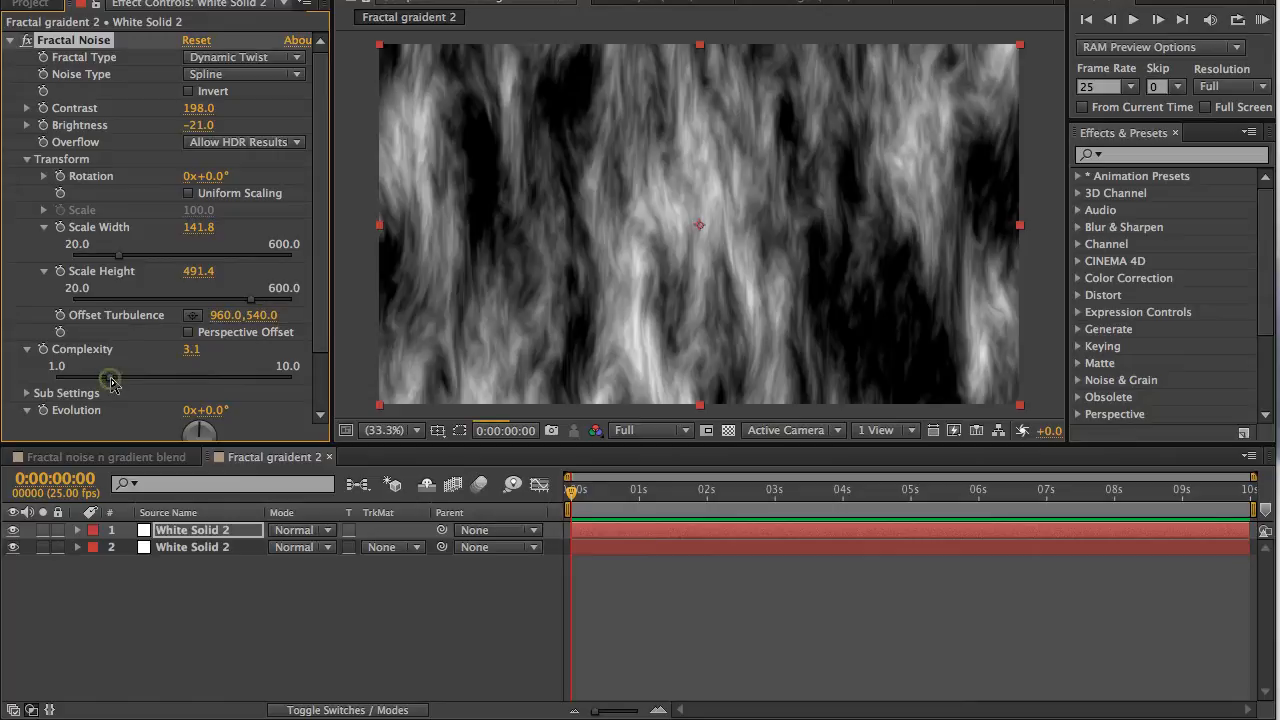
pyautogui.moveTo(111, 382); pyautogui.dragTo(95, 382)
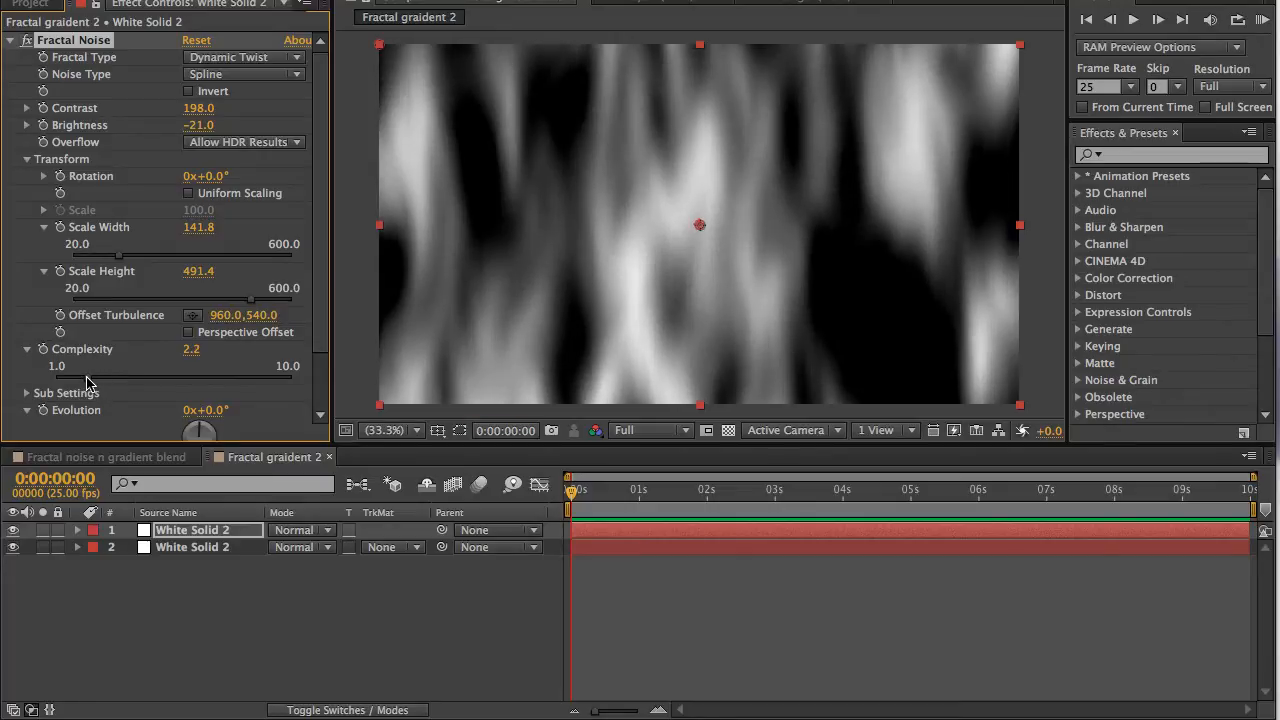
pyautogui.moveTo(83, 381); pyautogui.dragTo(76, 382)
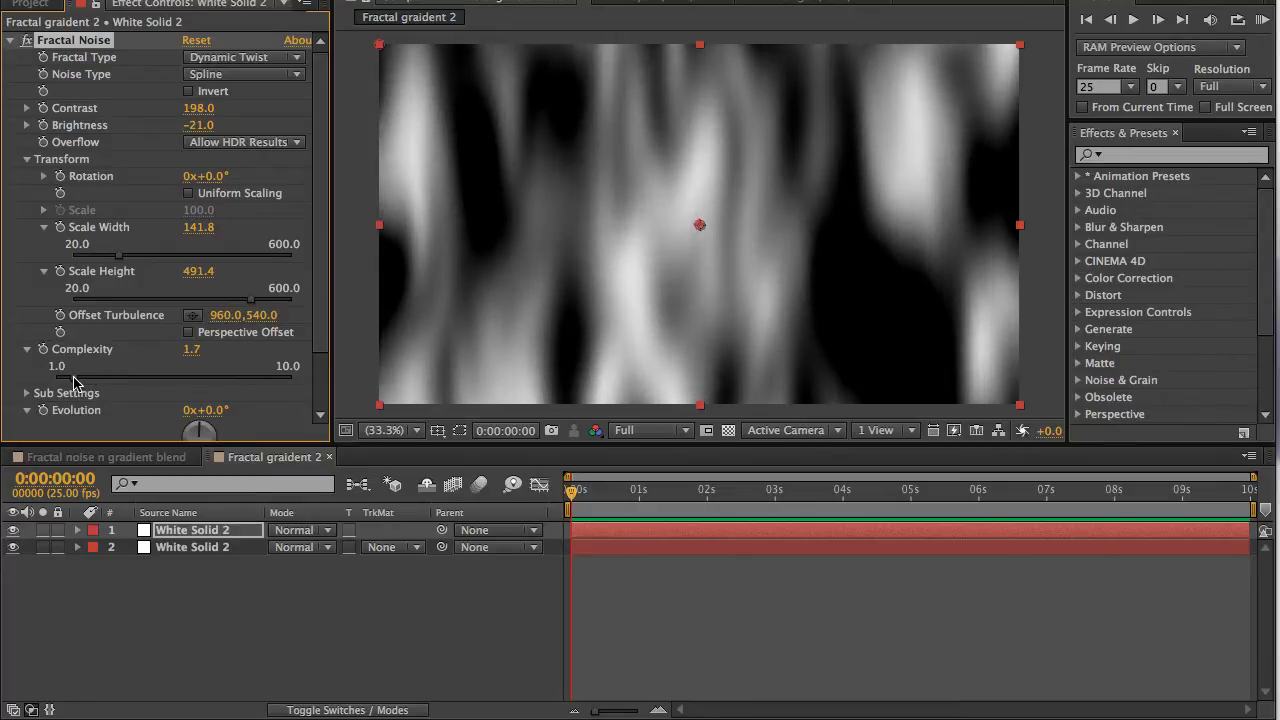
pyautogui.moveTo(83, 381); pyautogui.dragTo(203, 386)
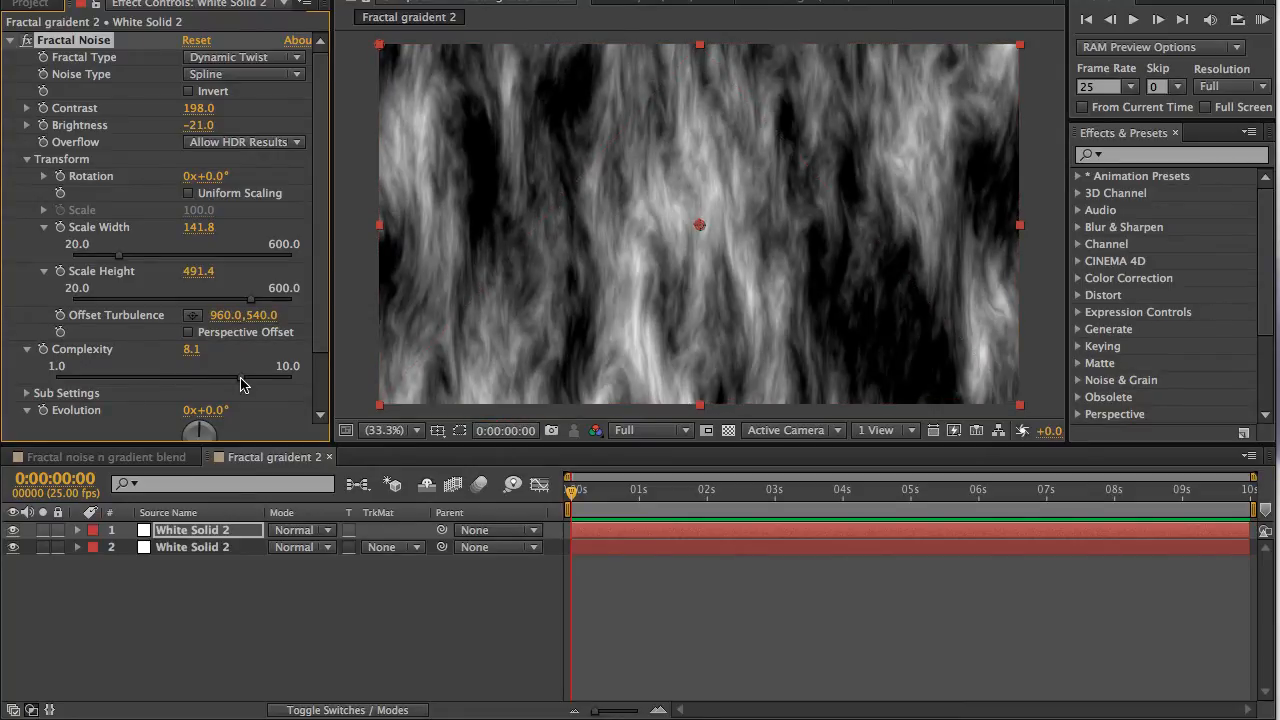
pyautogui.moveTo(253, 386); pyautogui.dragTo(212, 386)
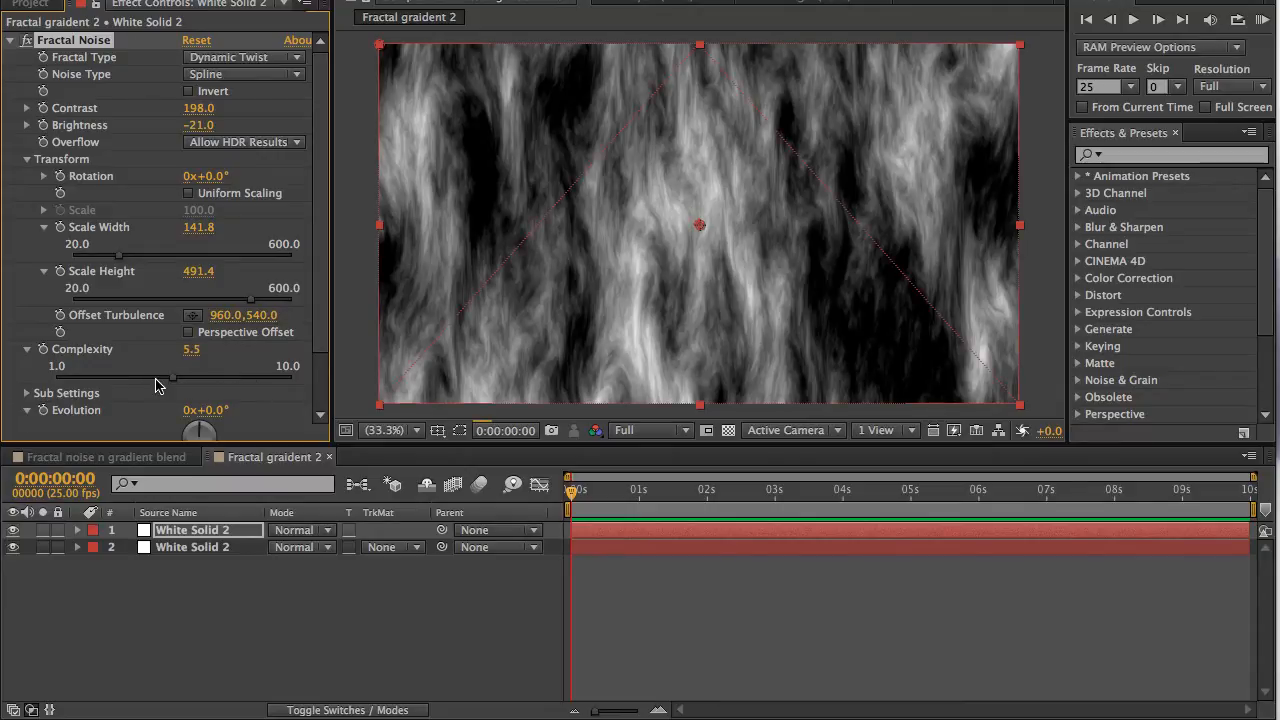
pyautogui.moveTo(99, 377); pyautogui.dragTo(78, 377)
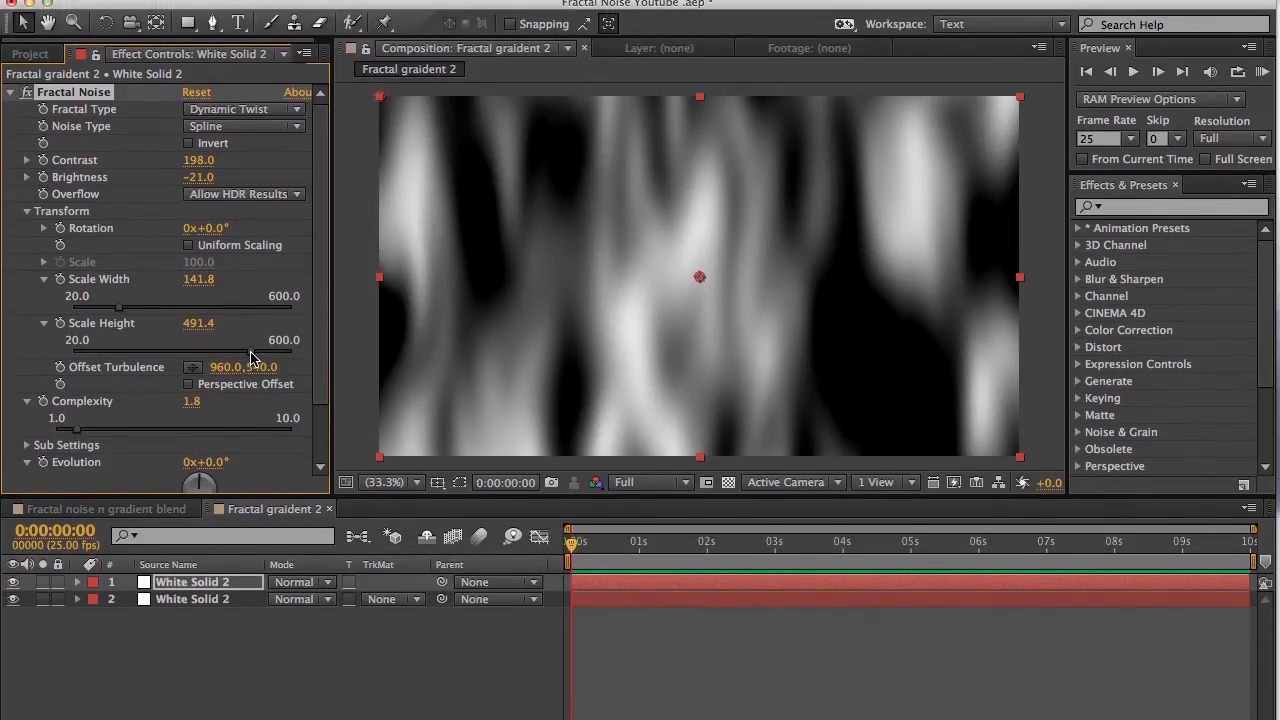
# Reduce the fractal noise scale height to about 128.6 and raise the scale width to about 560.3
pyautogui.moveTo(251, 300); pyautogui.dragTo(249, 300)
pyautogui.moveTo(248, 361); pyautogui.dragTo(115, 364)
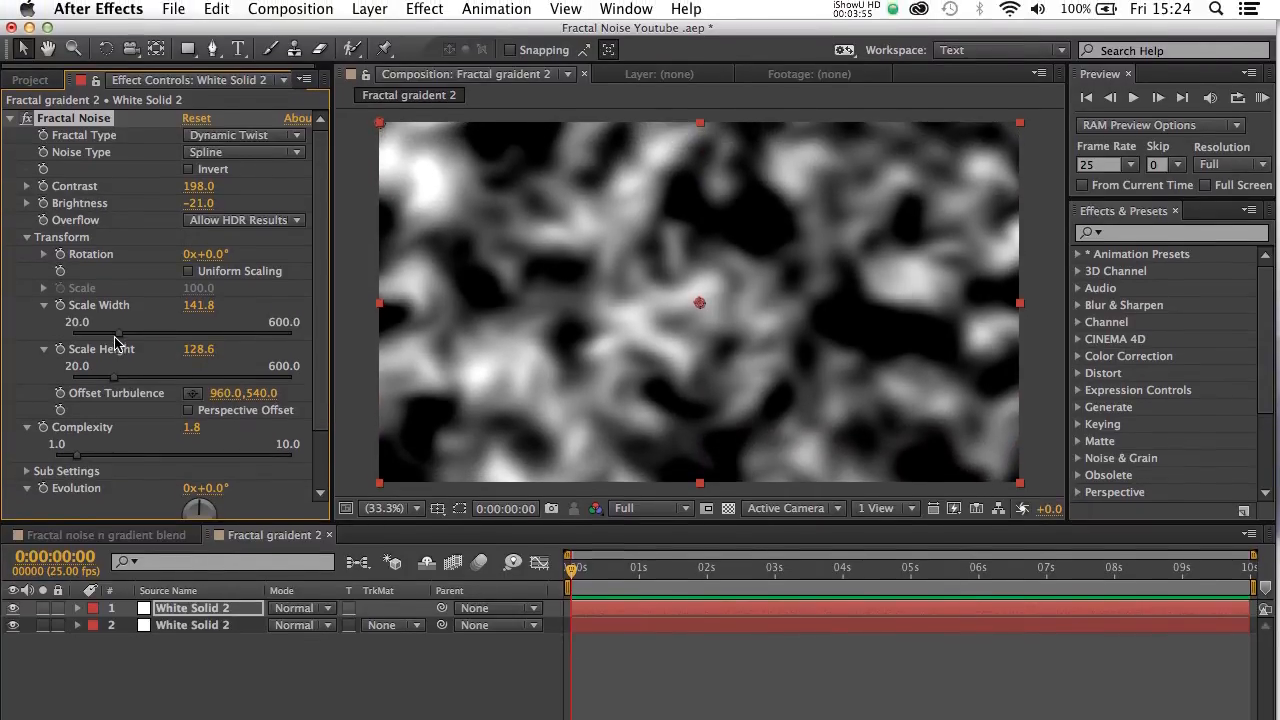
pyautogui.moveTo(119, 316); pyautogui.dragTo(282, 368)
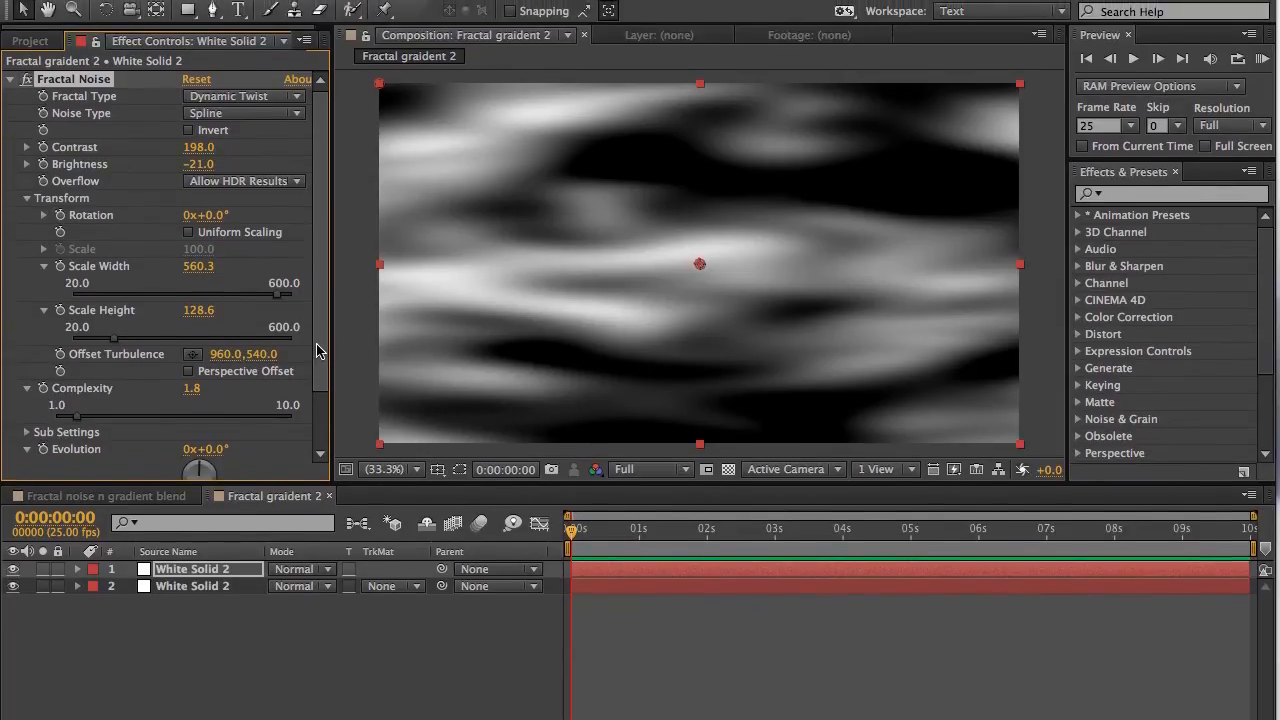
# Turn on keyframing for the Fractal Noise Evolution property at the first frame of the composition
pyautogui.moveTo(318, 302); pyautogui.dragTo(322, 372)
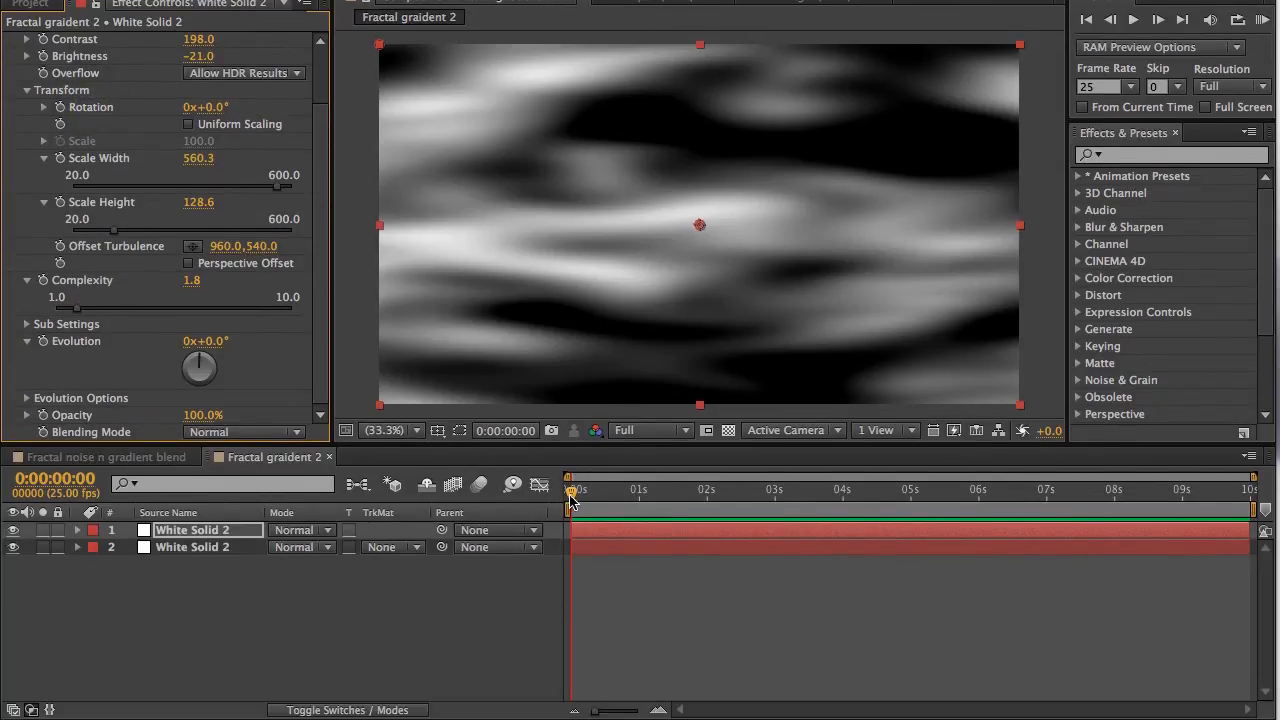
pyautogui.moveTo(570, 497); pyautogui.dragTo(538, 500)
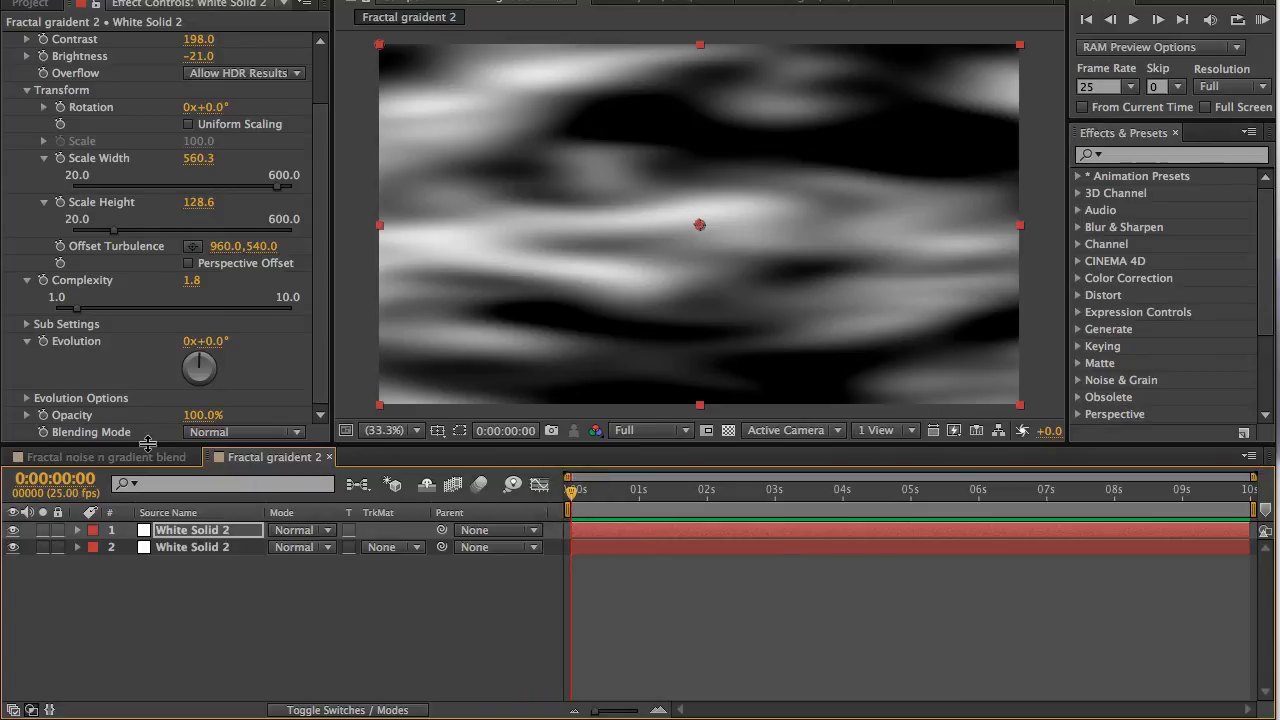
pyautogui.click(44, 344)
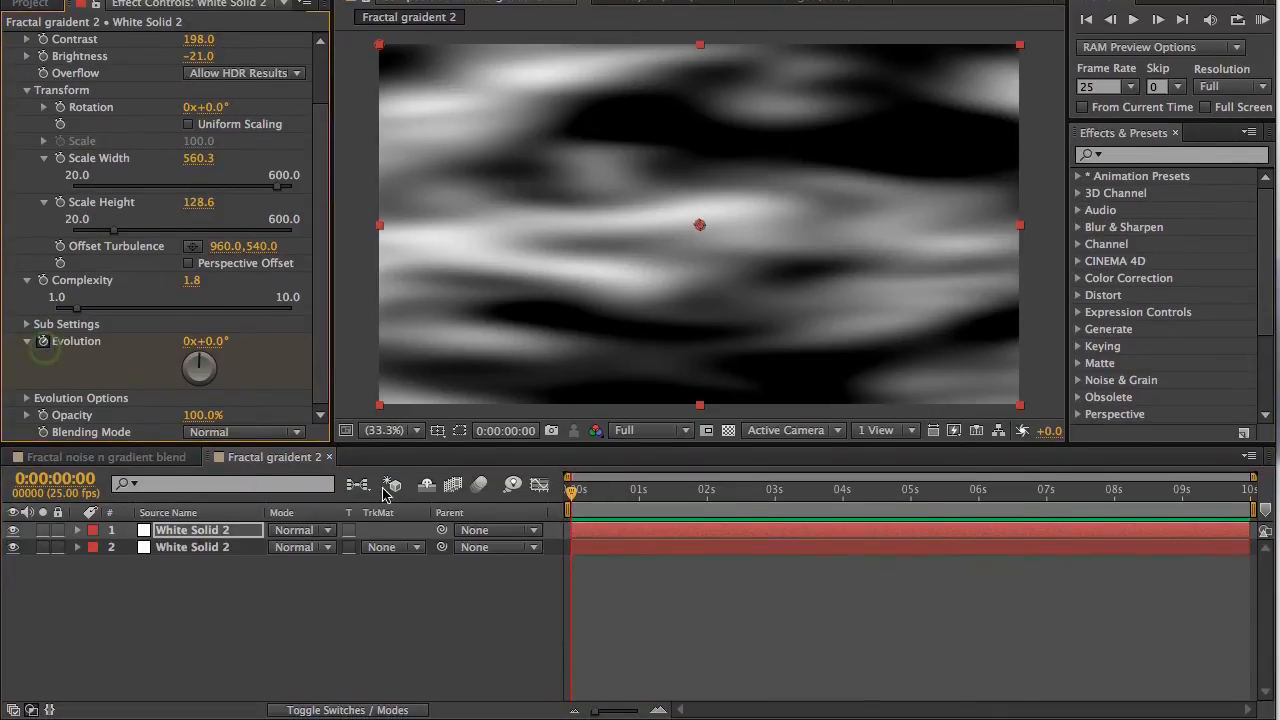
# Go to 4 seconds, shorten the work area to end there, and set the Evolution to 2 full revolutions
pyautogui.moveTo(578, 500); pyautogui.dragTo(843, 514)
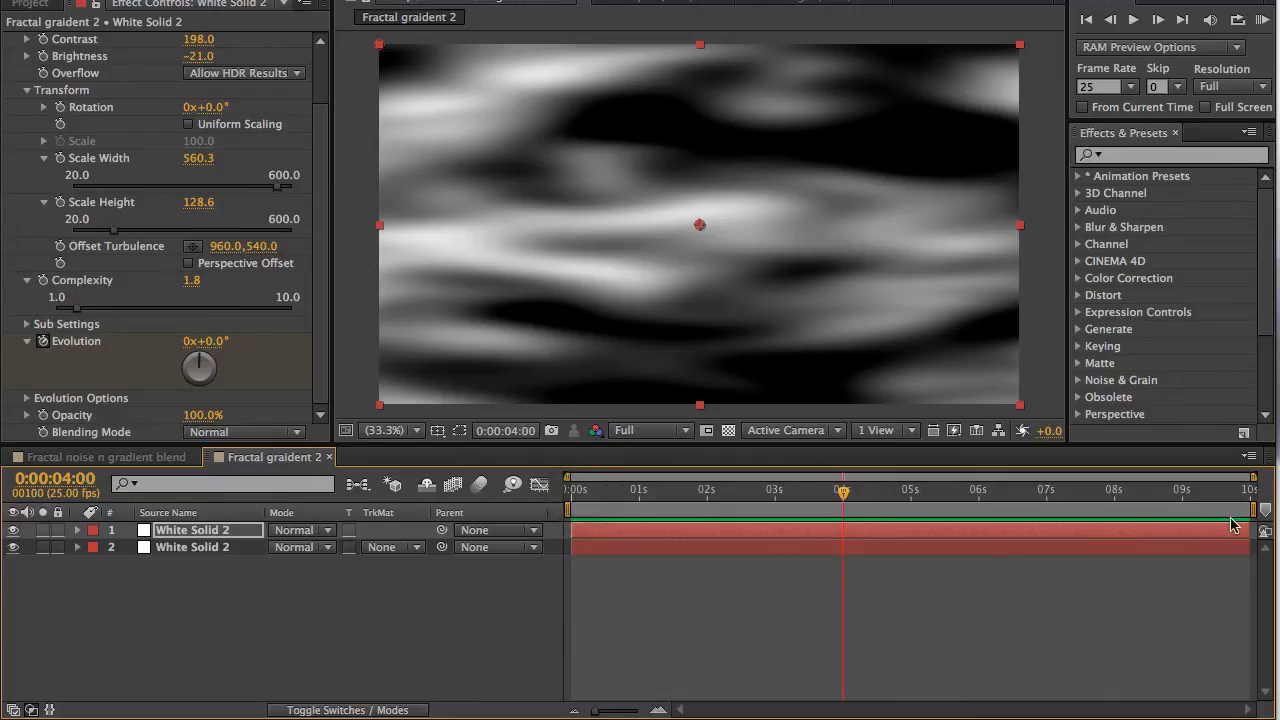
pyautogui.moveTo(1252, 508); pyautogui.dragTo(847, 509)
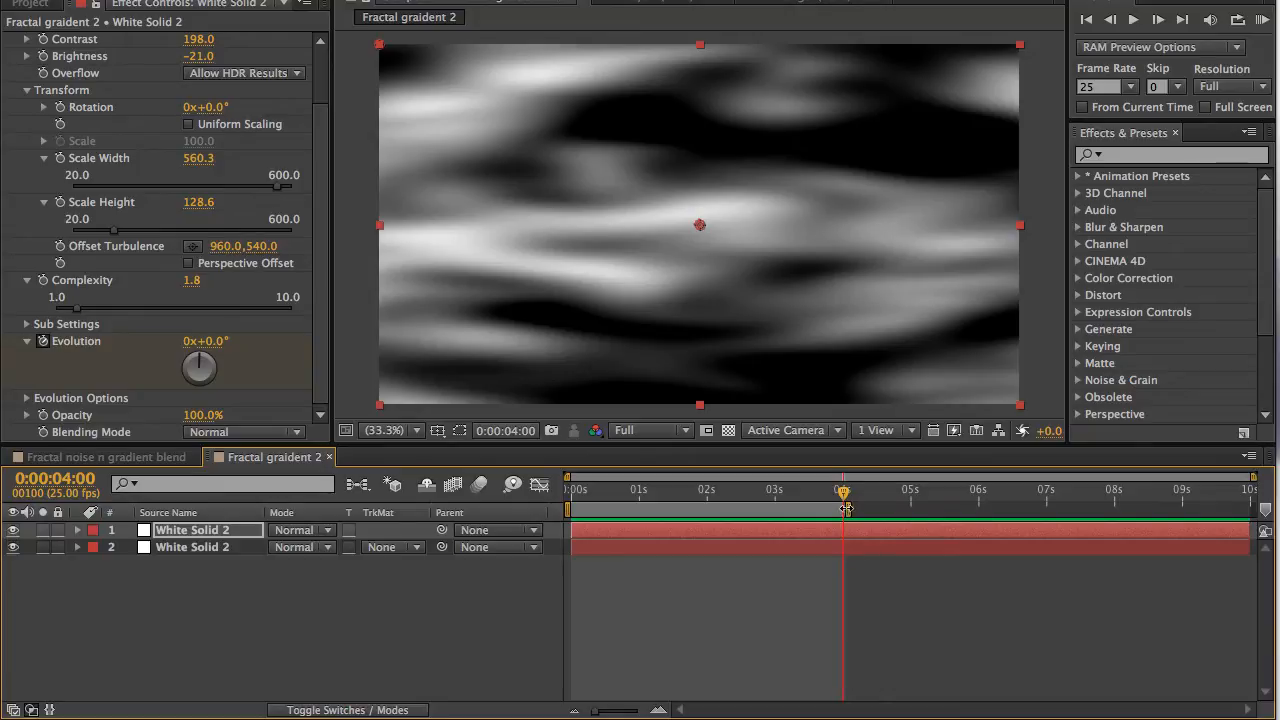
pyautogui.click(186, 343)
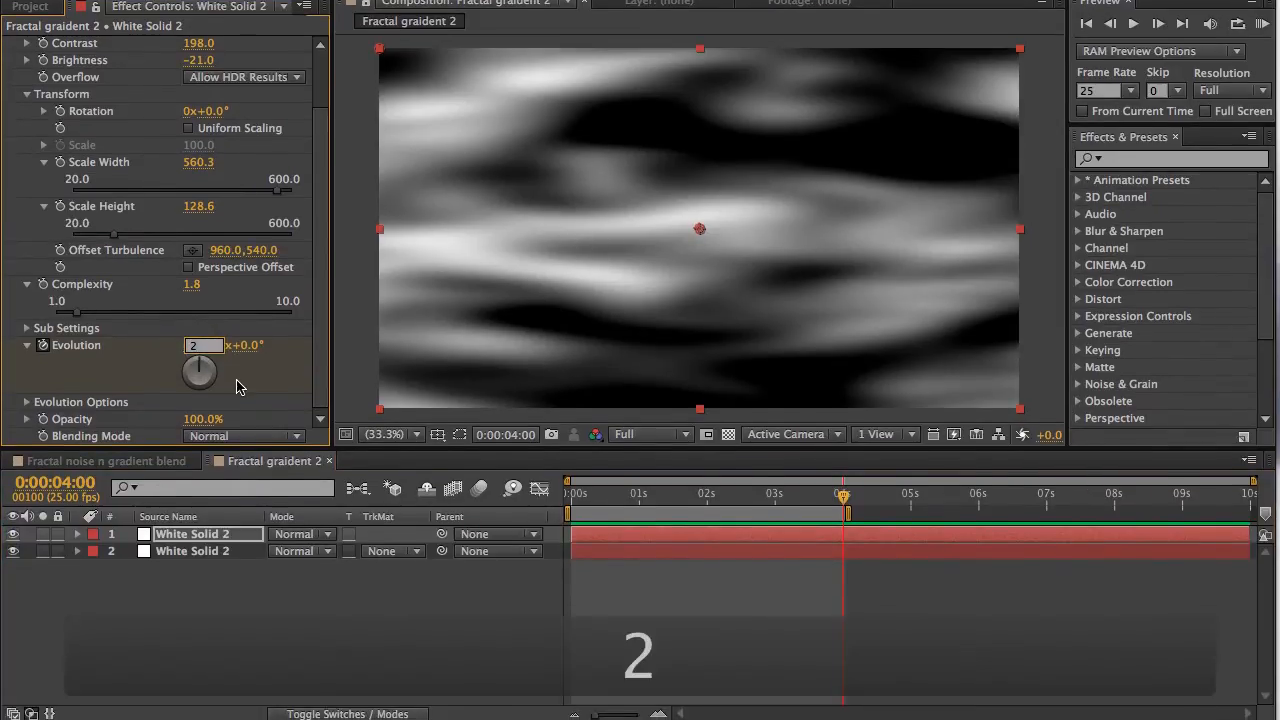
pyautogui.press('Return')
# Return to the first frame and set both the composition view and the RAM preview resolution to Half
pyautogui.moveTo(585, 505)
pyautogui.mouseDown()
pyautogui.moveTo(574, 496)
pyautogui.moveTo(771, 510)
pyautogui.moveTo(565, 510)
pyautogui.mouseUp()
pyautogui.click(678, 436)
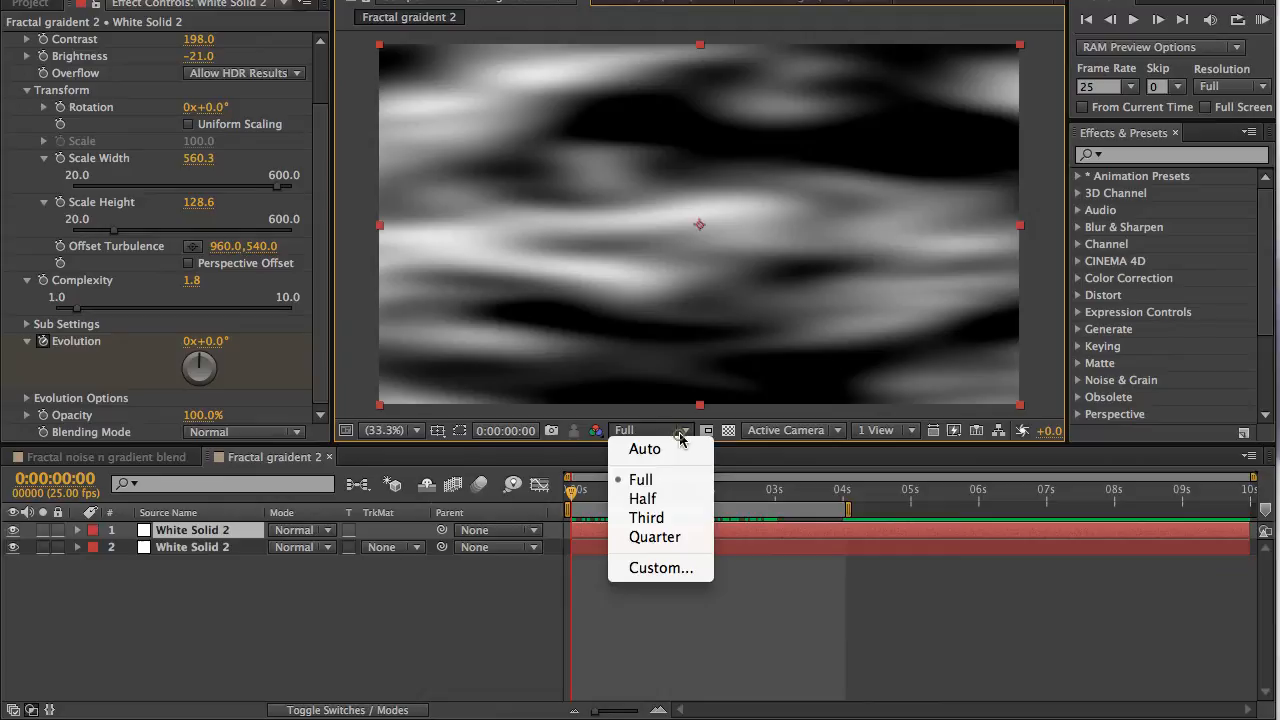
pyautogui.click(630, 480)
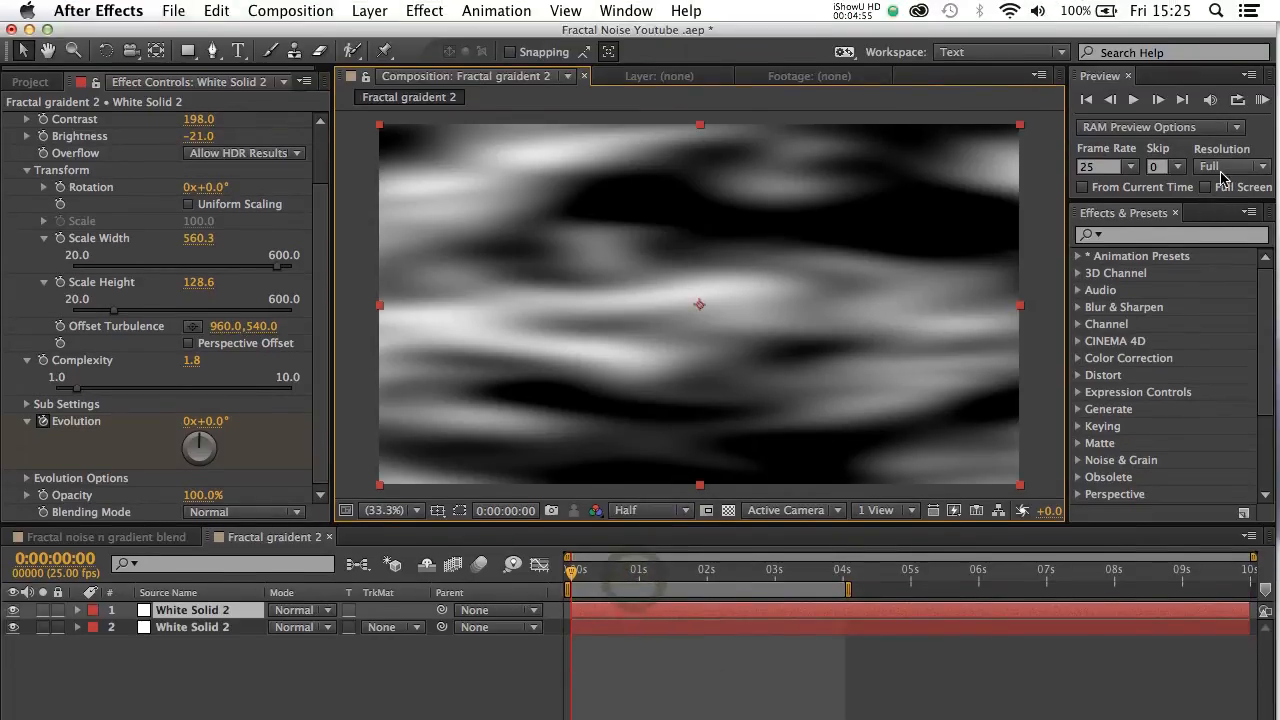
pyautogui.click(1230, 86)
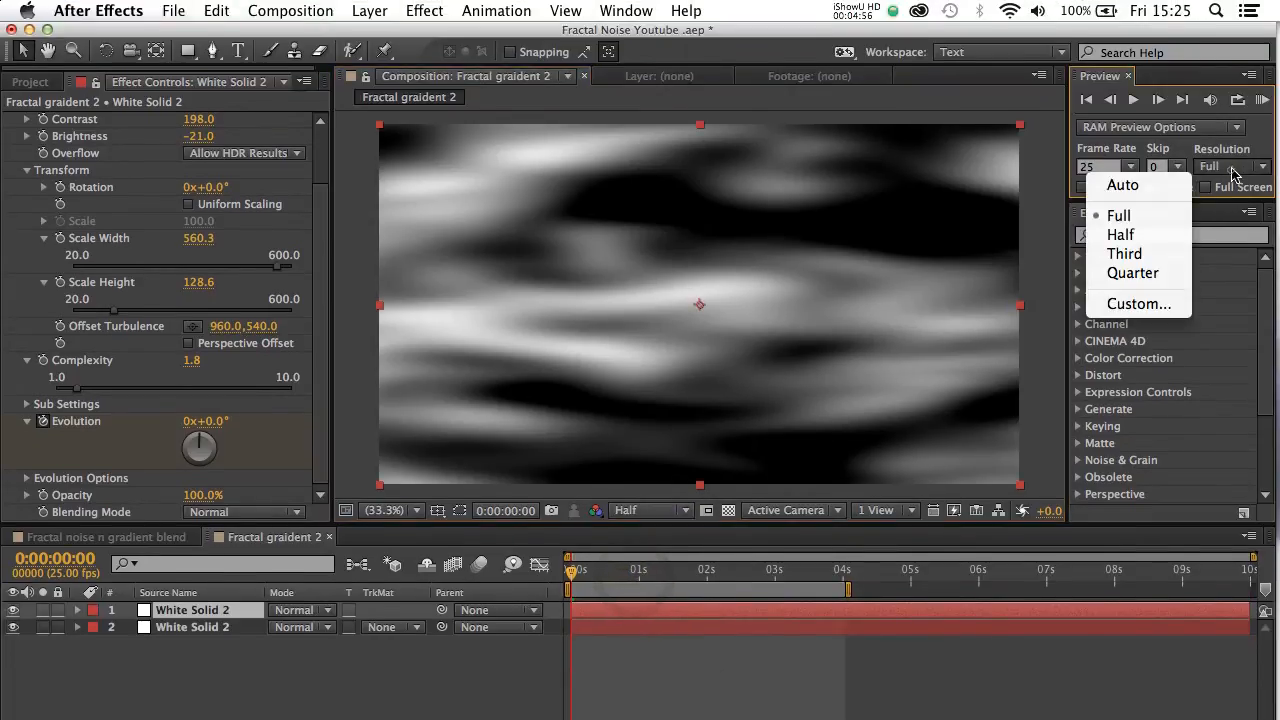
pyautogui.click(1114, 234)
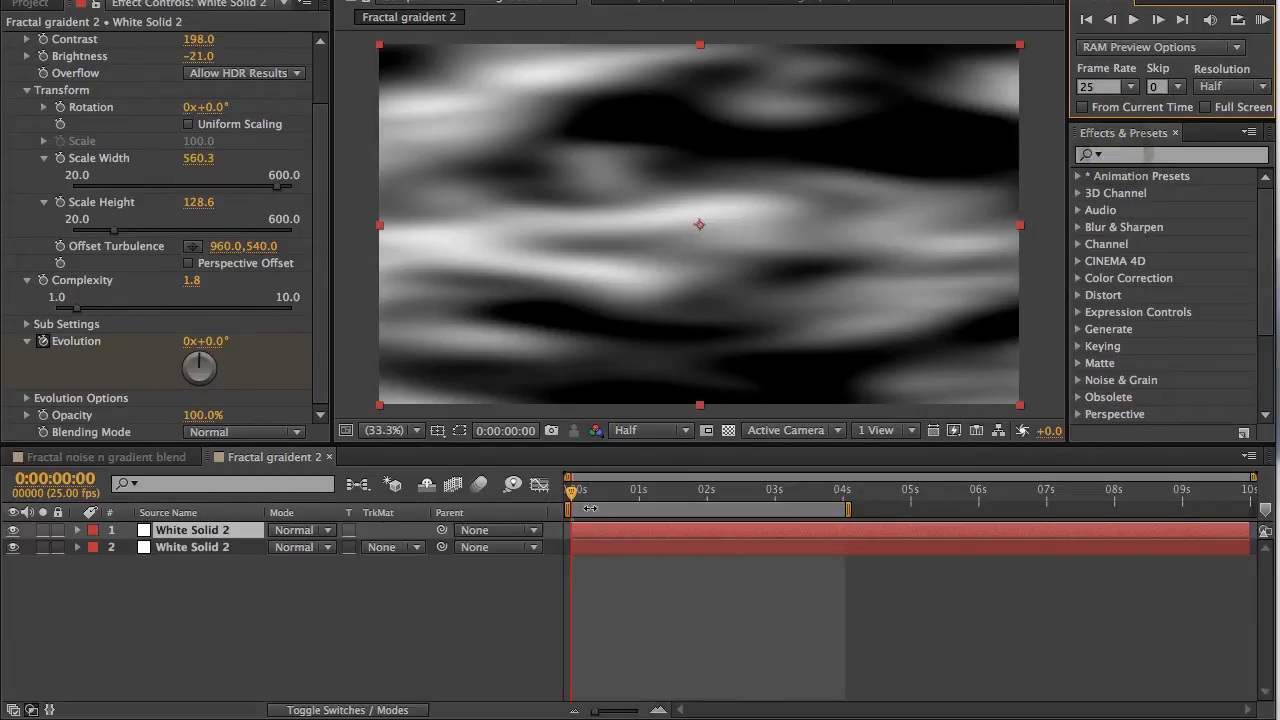
pyautogui.moveTo(585, 497)
pyautogui.mouseDown()
pyautogui.moveTo(768, 511)
pyautogui.moveTo(568, 500)
pyautogui.mouseUp()
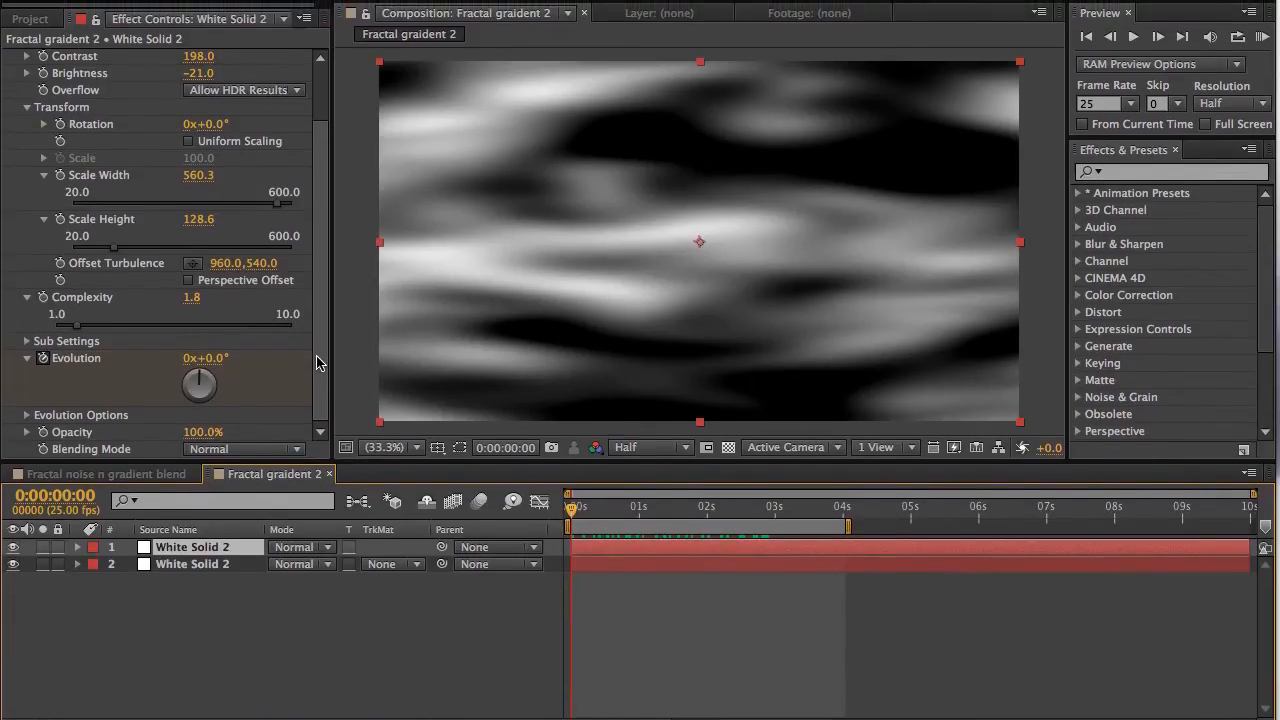
# Collapse the Fractal Noise settings and apply the Tritone color correction effect to the upper white solid
pyautogui.scroll(3, 316, 362)
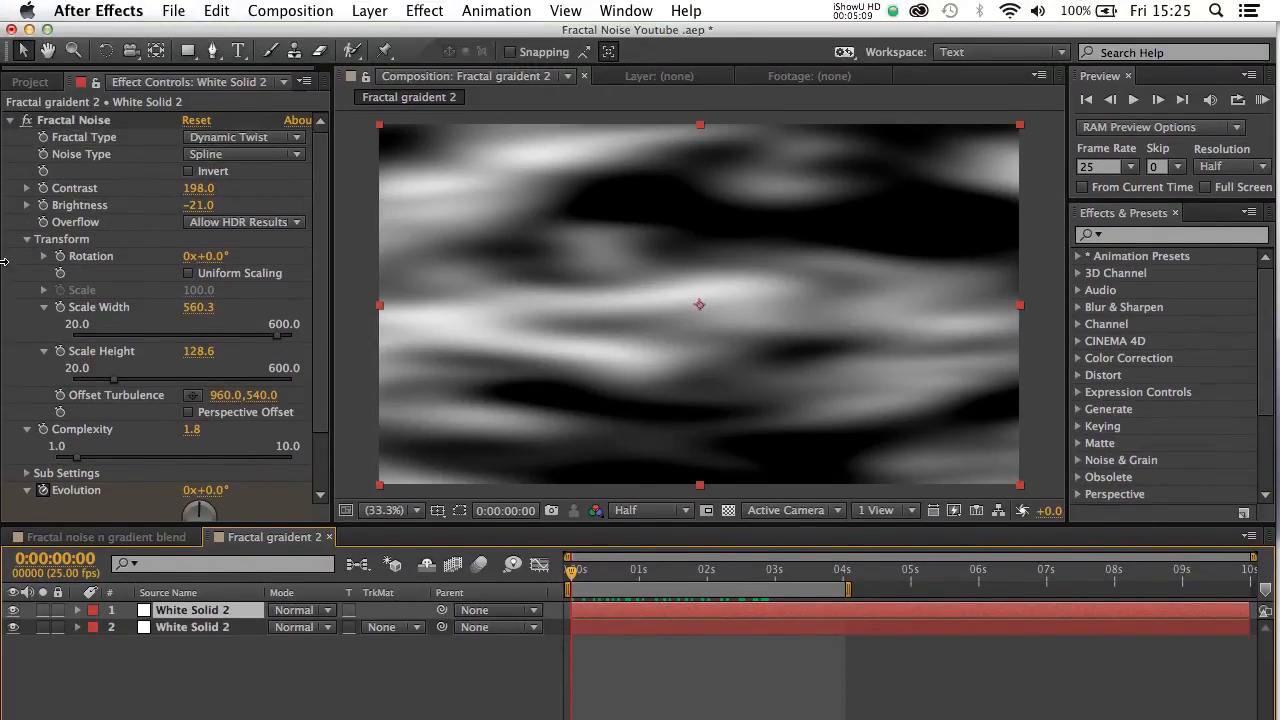
pyautogui.click(10, 121)
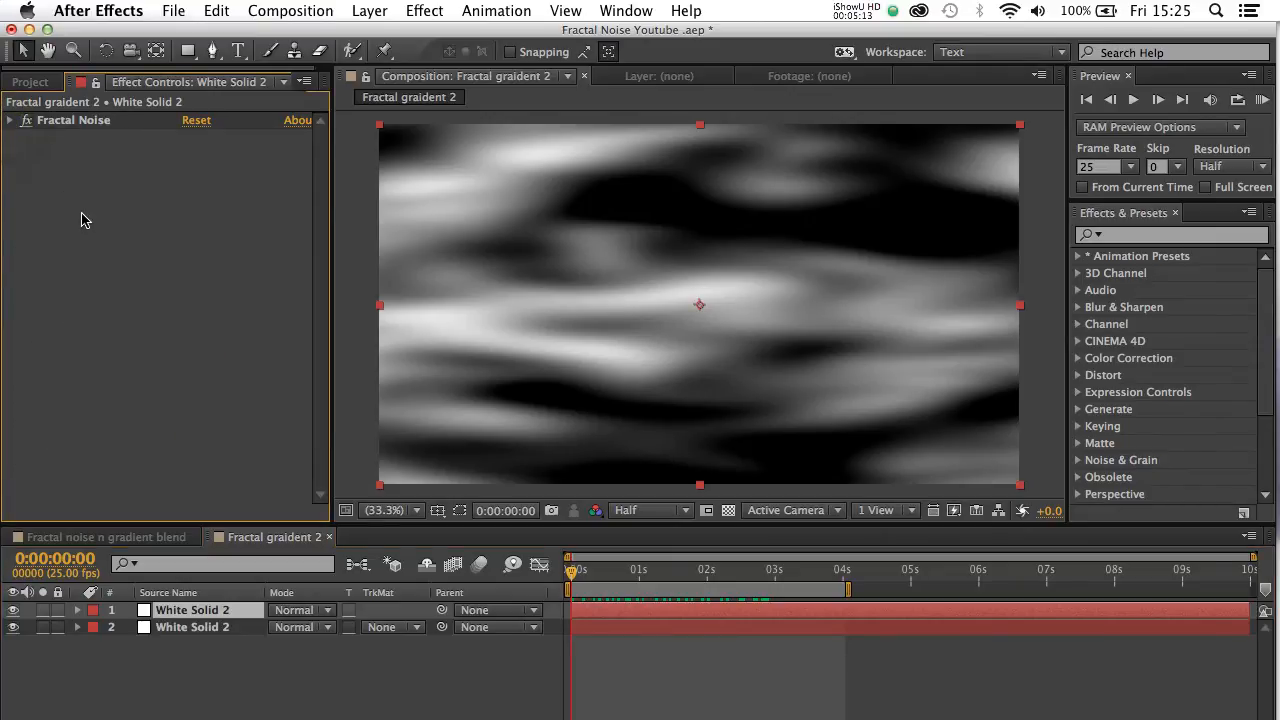
pyautogui.click(418, 12)
pyautogui.moveTo(477, 203)
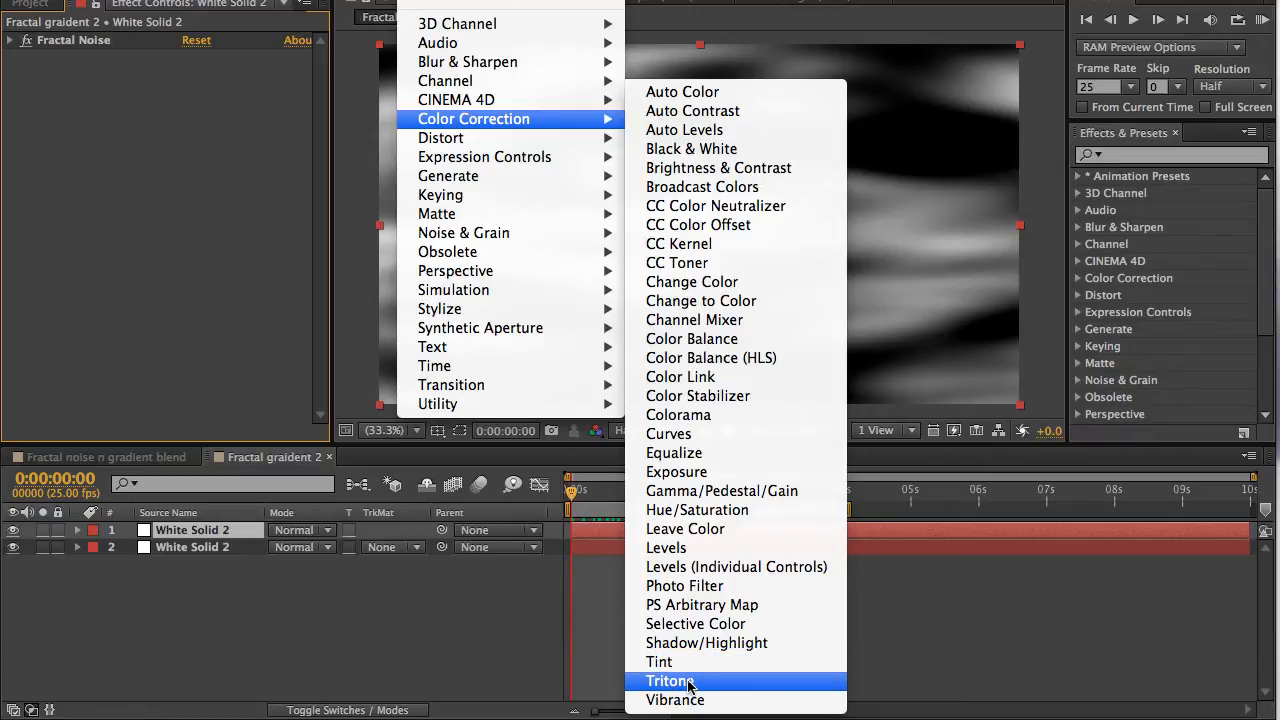
pyautogui.click(689, 686)
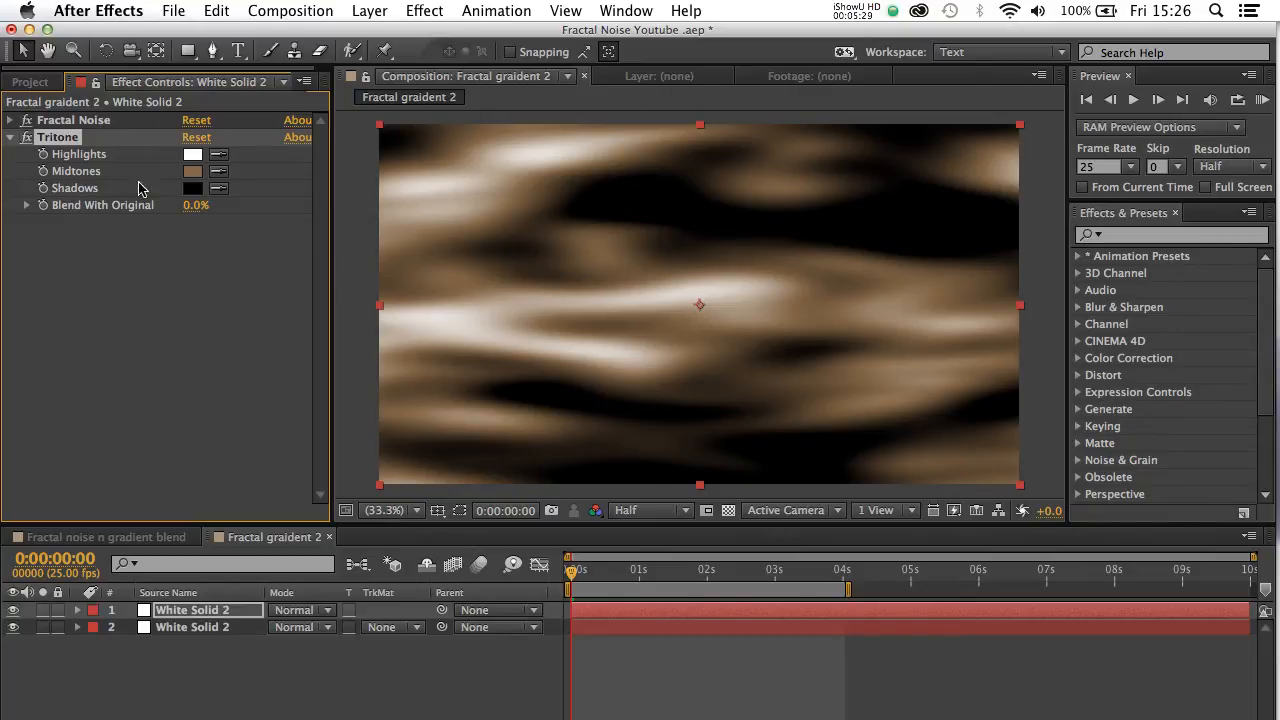
# Set the Tritone midtones to the purple #57467F and play a RAM preview of the animation
pyautogui.click(192, 172)
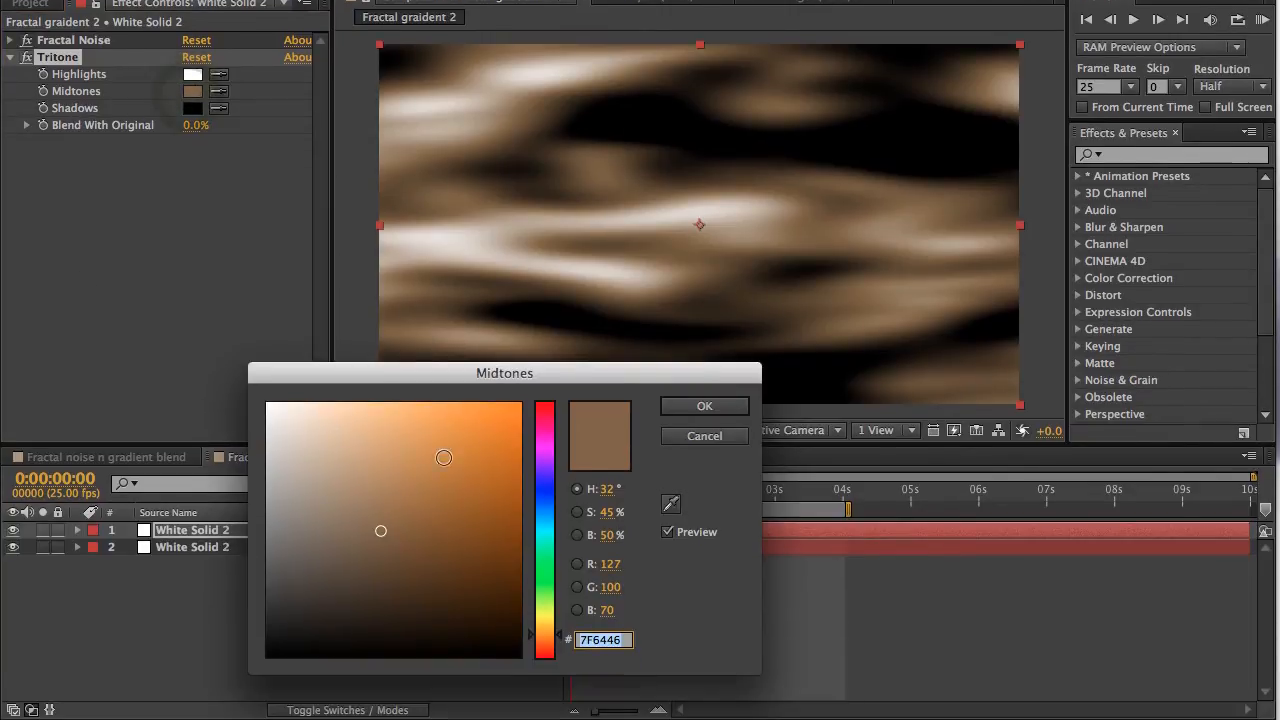
pyautogui.click(537, 478)
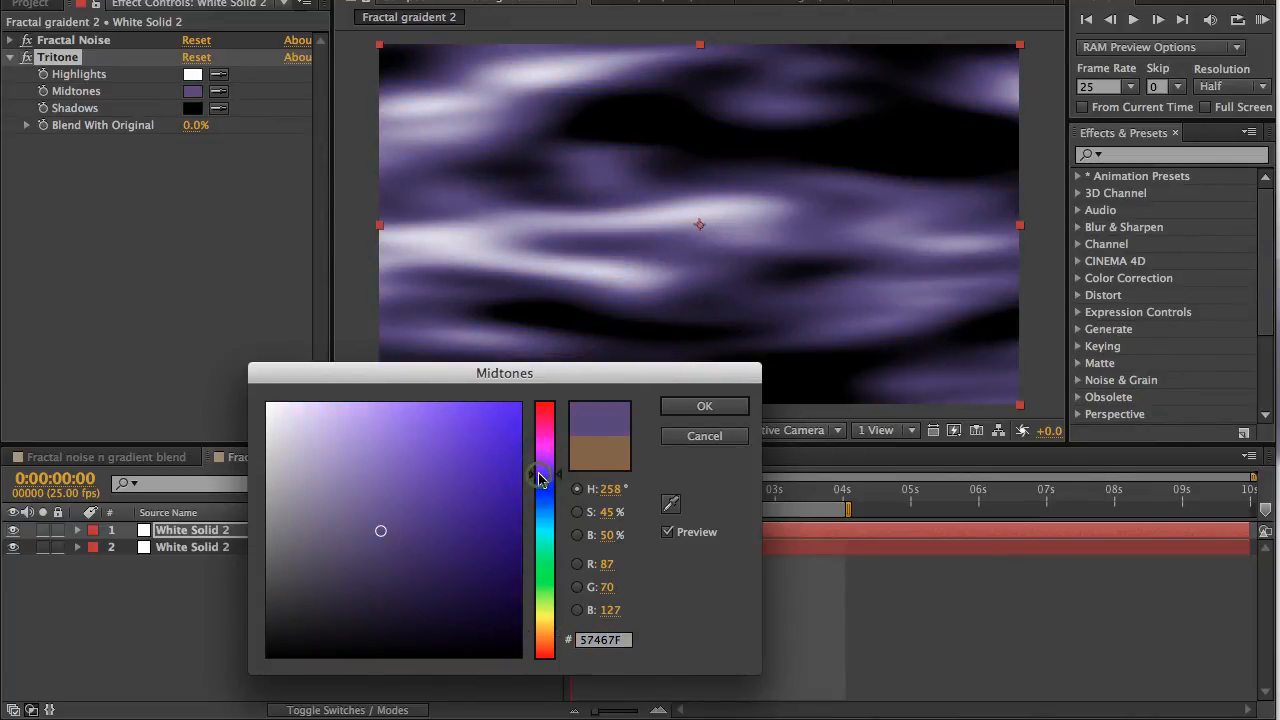
pyautogui.click(677, 406)
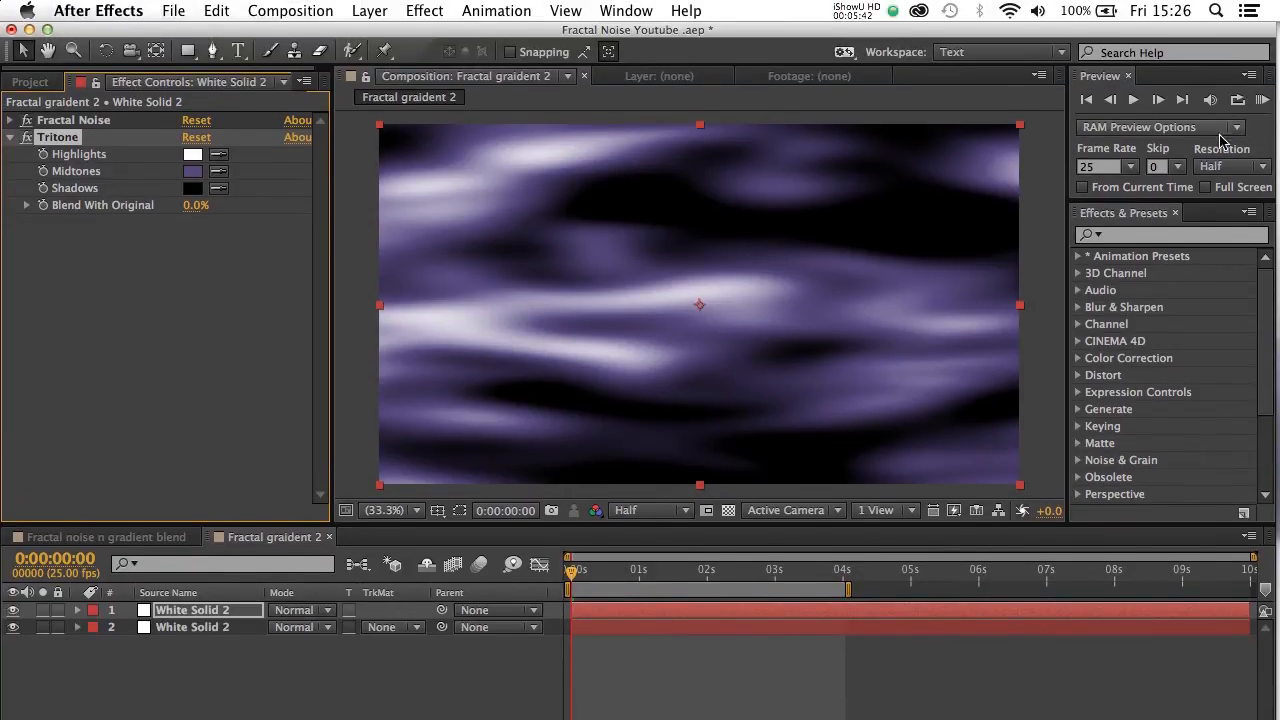
pyautogui.click(1261, 100)
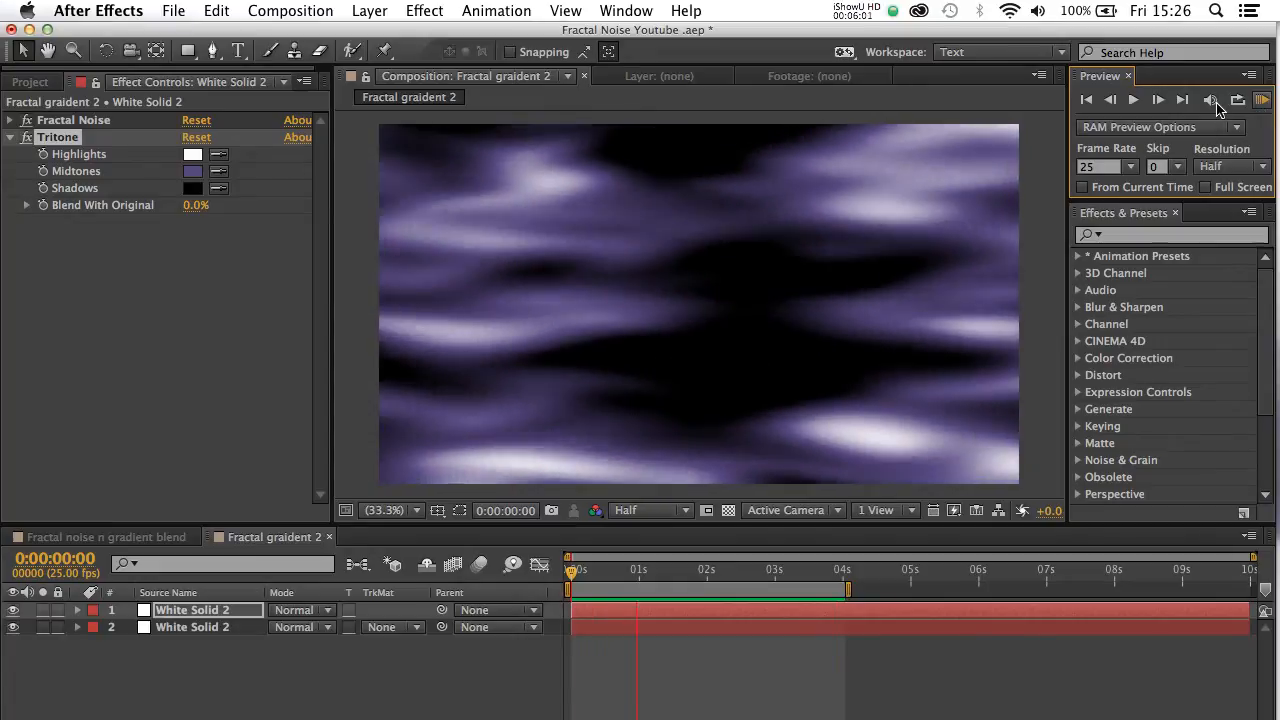
pyautogui.click(1217, 103)
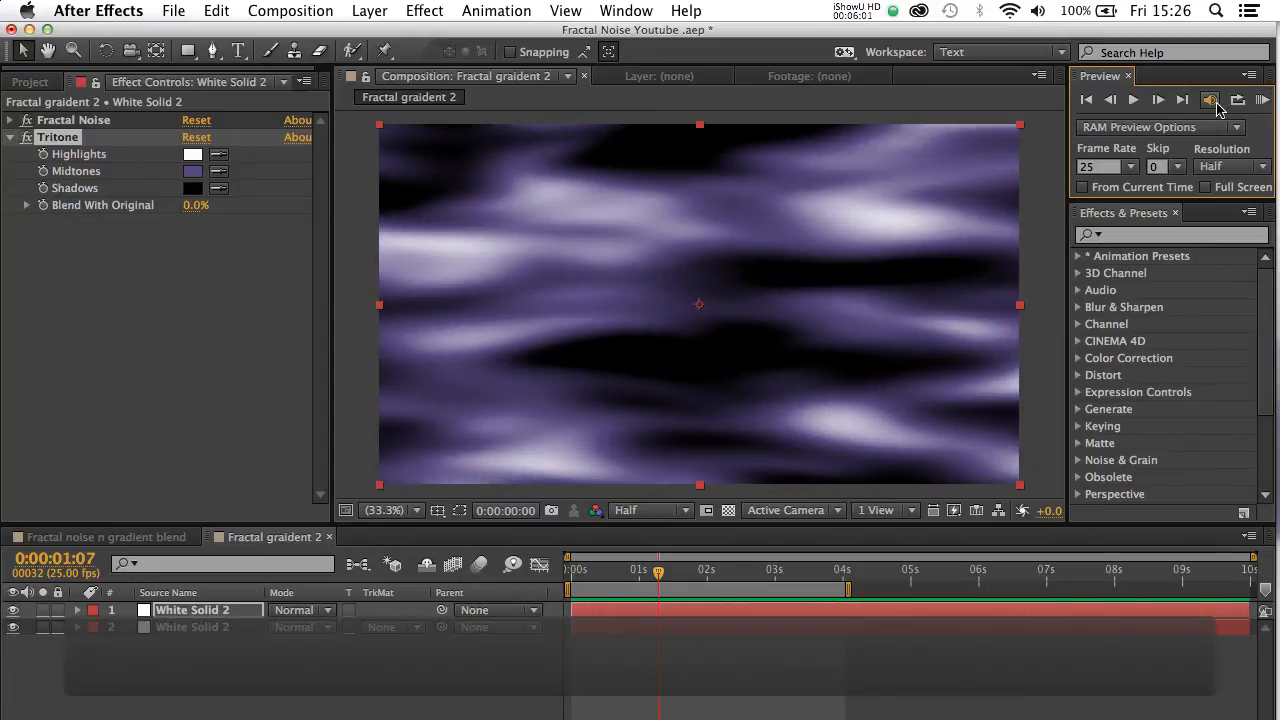
# Hide the upper white solid and apply the Gradient Ramp effect to the lower white solid
pyautogui.click(89, 122)
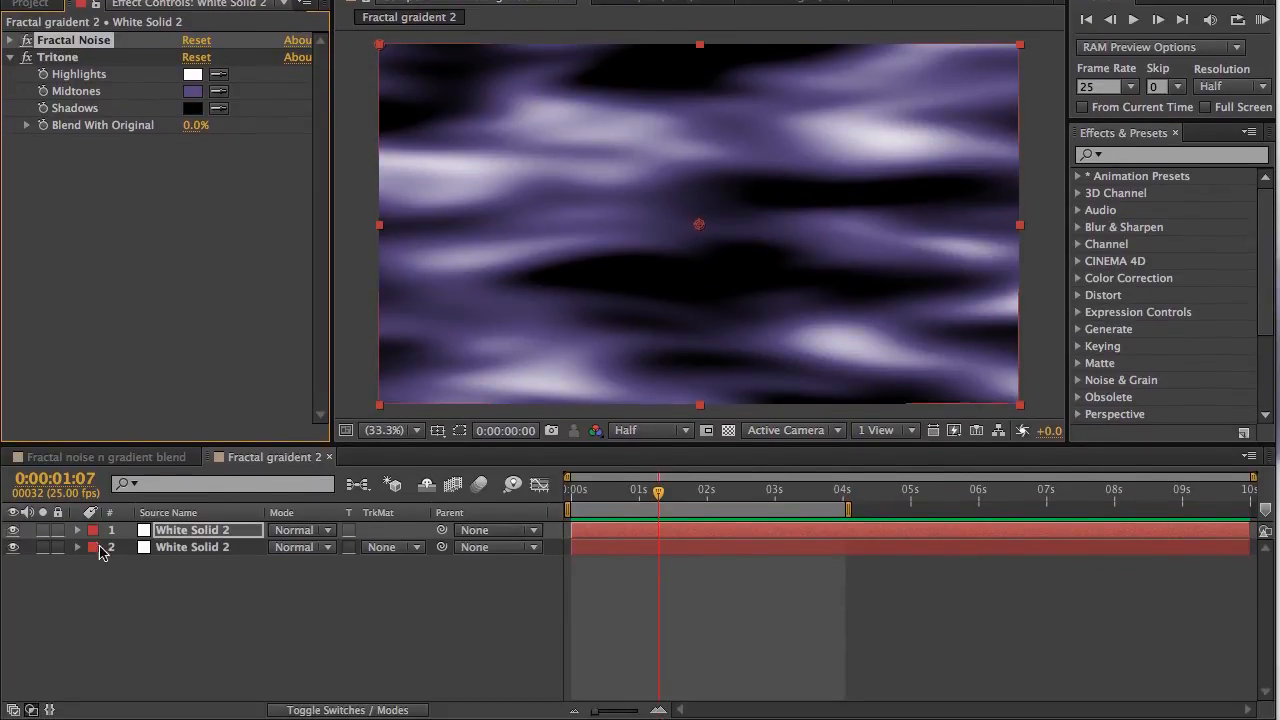
pyautogui.click(175, 550)
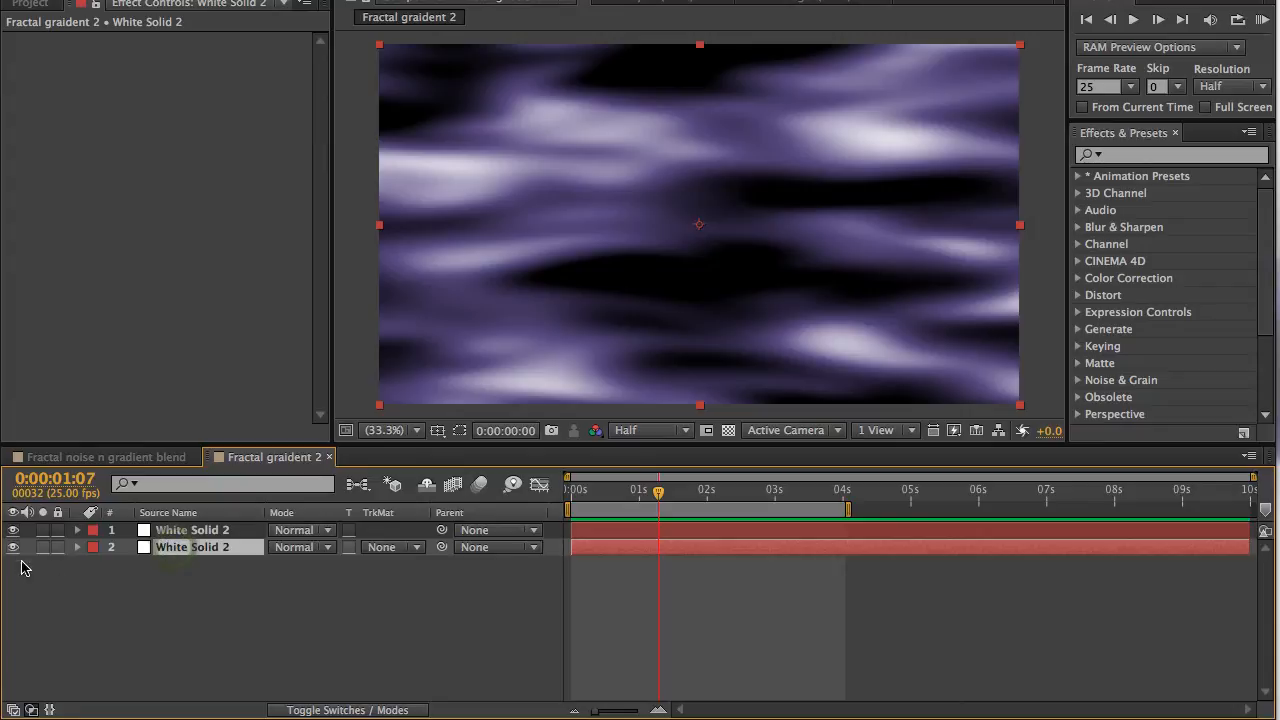
pyautogui.click(13, 531)
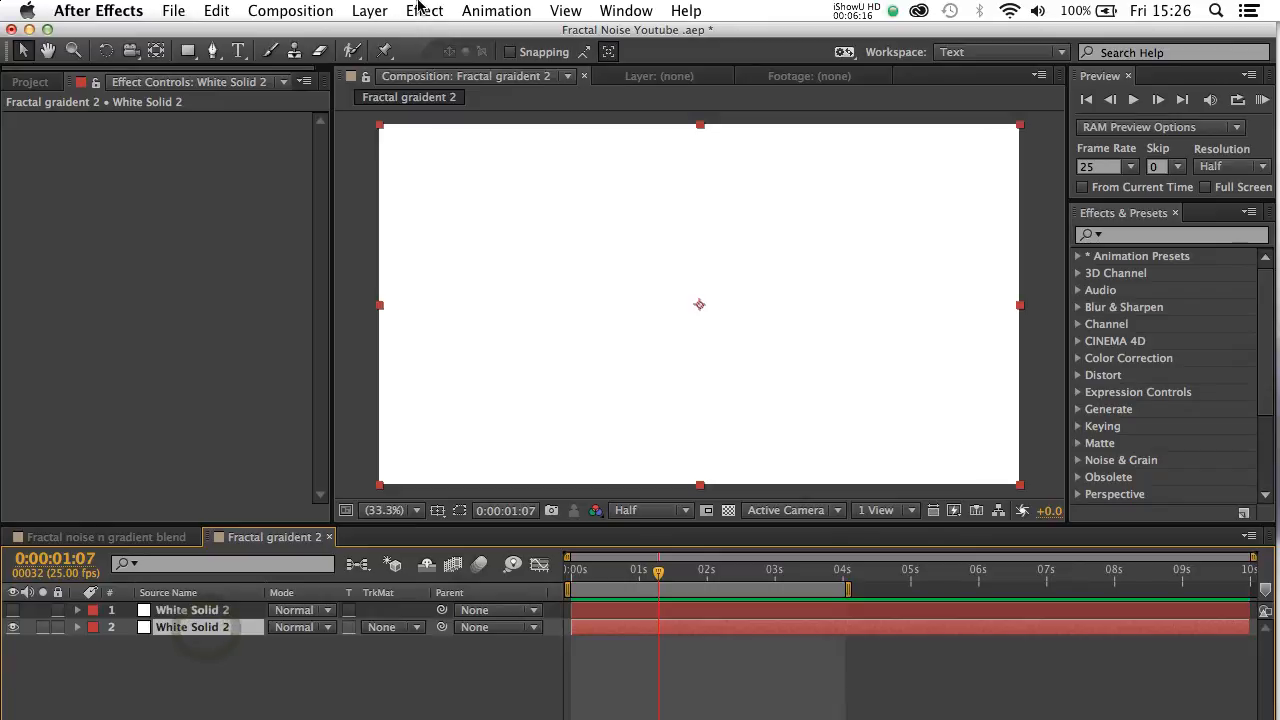
pyautogui.click(422, 10)
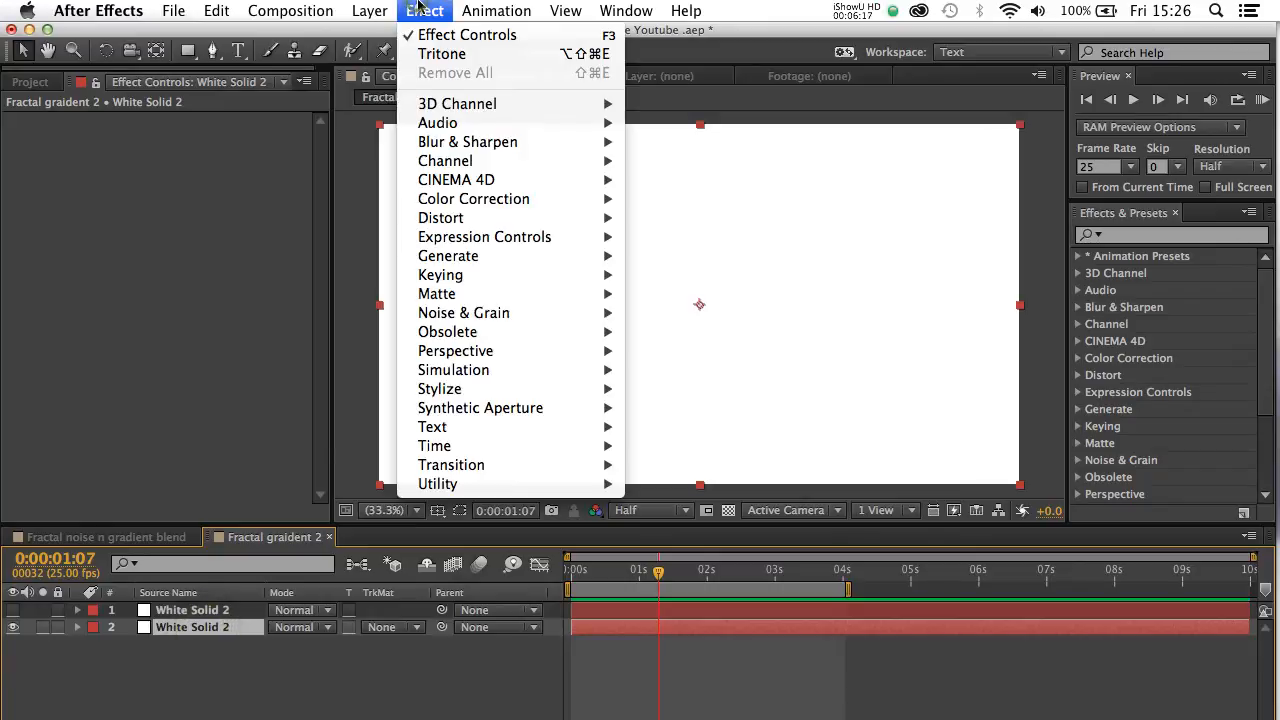
pyautogui.moveTo(550, 256)
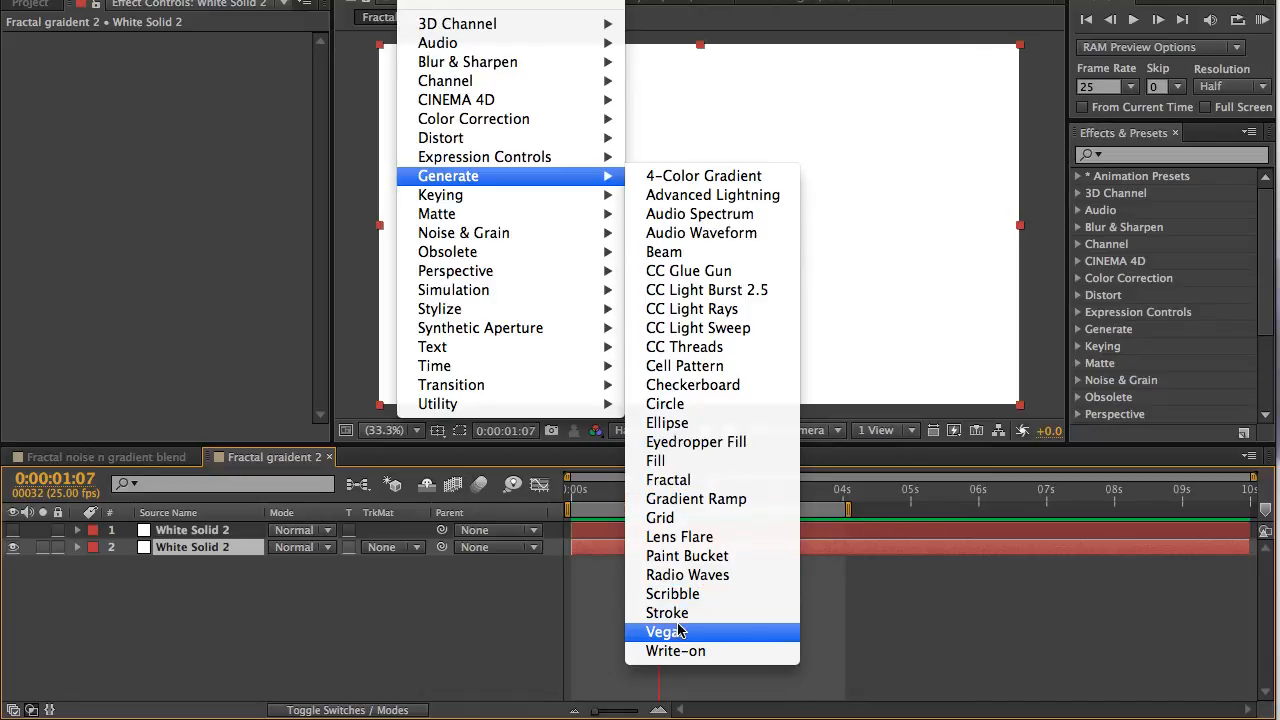
pyautogui.click(712, 506)
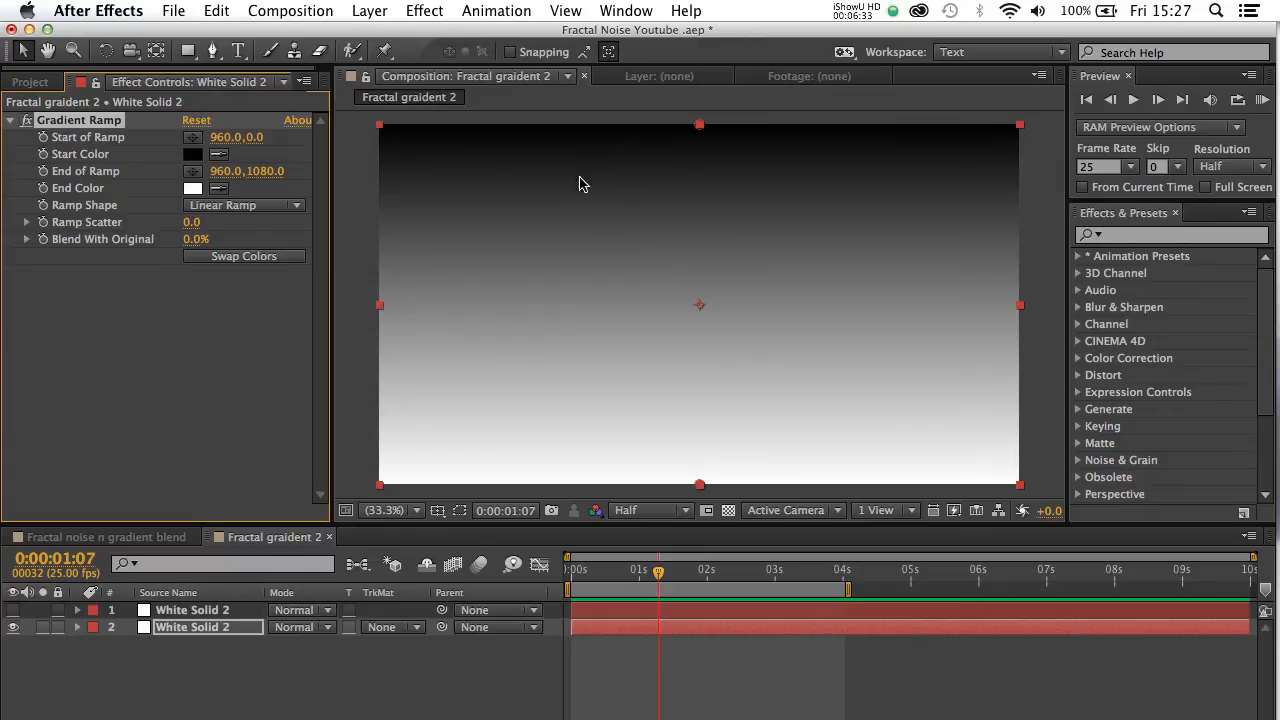
# Set the Gradient Ramp's start color to the light violet-blue #7E70EB
pyautogui.click(191, 156)
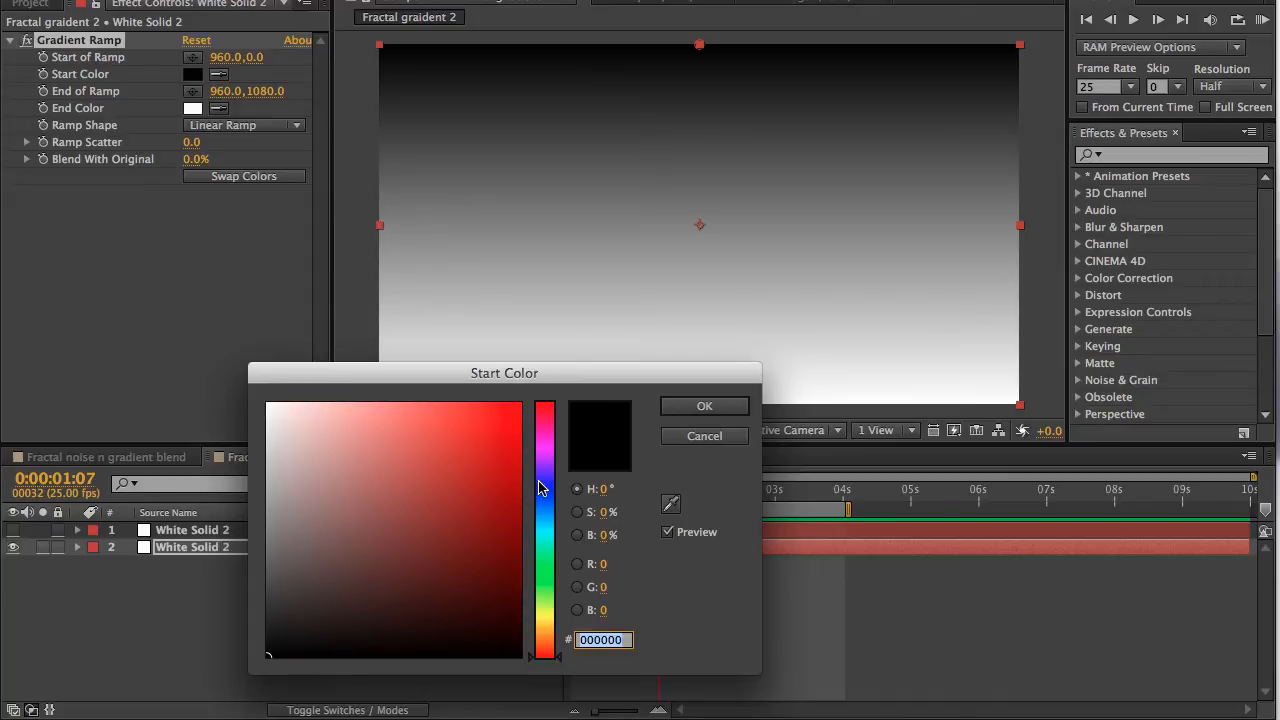
pyautogui.click(539, 482)
pyautogui.click(418, 434)
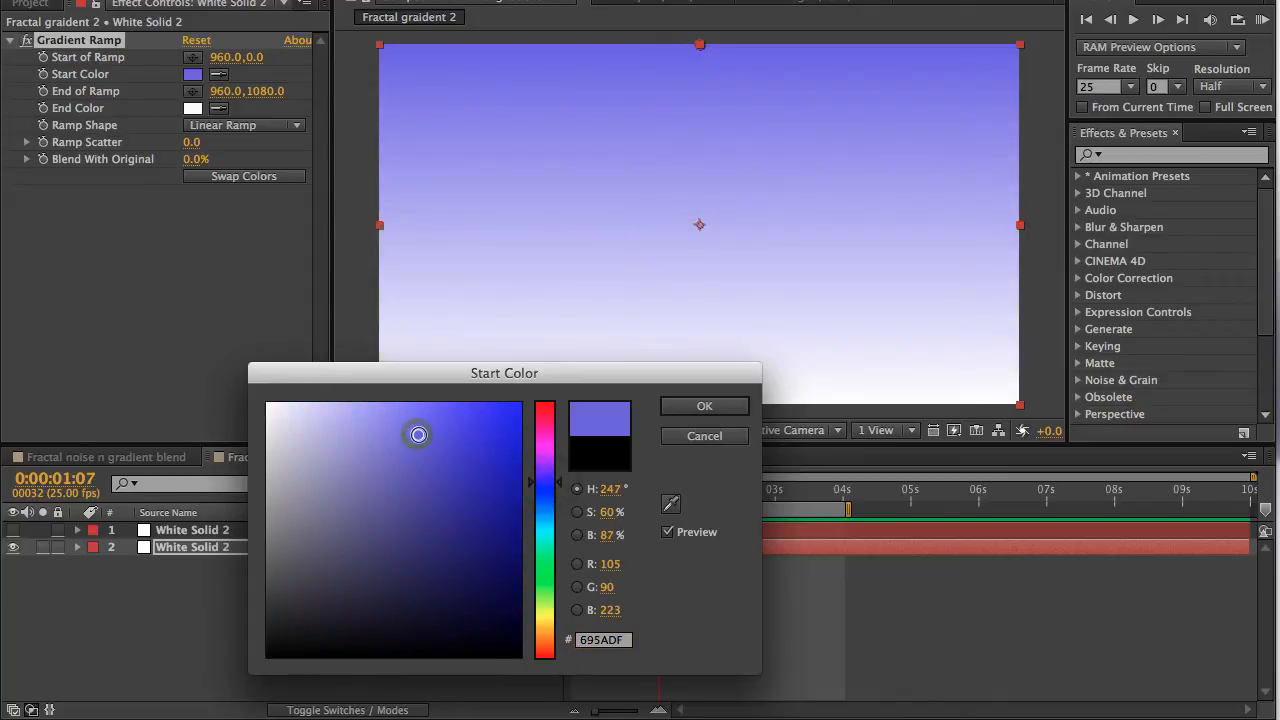
pyautogui.moveTo(416, 434)
pyautogui.mouseDown()
pyautogui.moveTo(403, 443)
pyautogui.moveTo(414, 434)
pyautogui.moveTo(400, 422)
pyautogui.mouseUp()
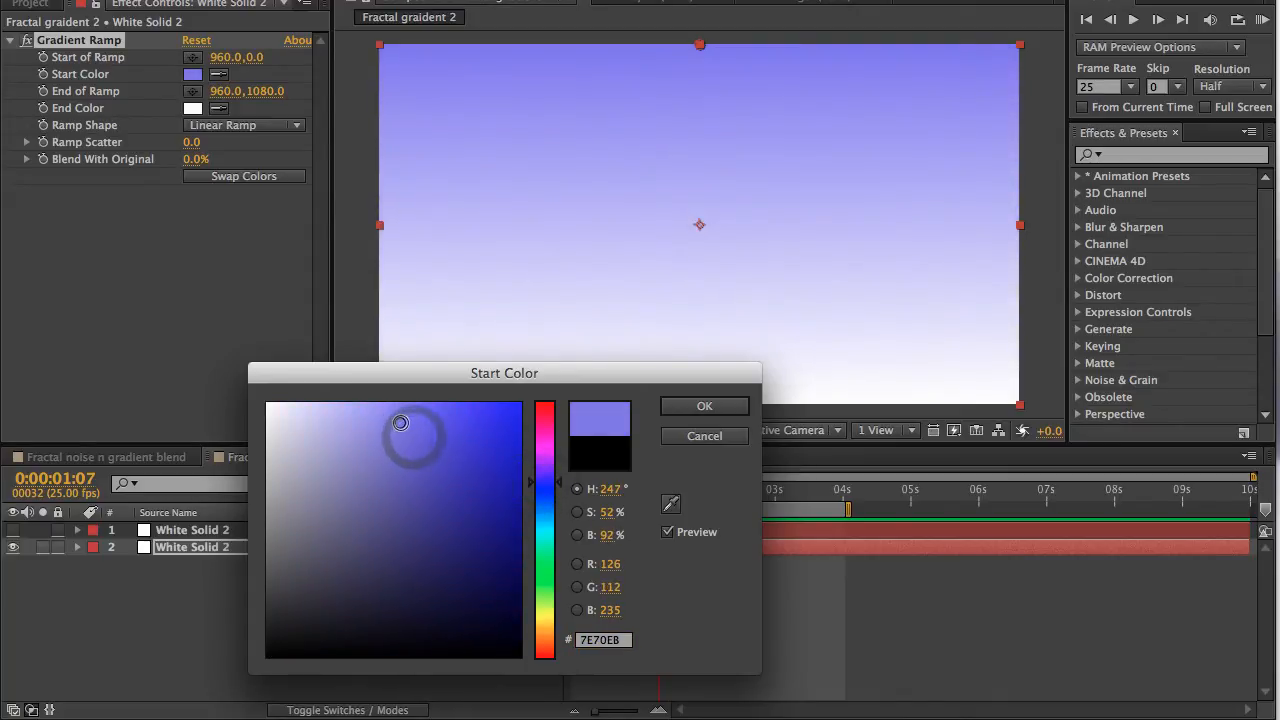
pyautogui.click(670, 406)
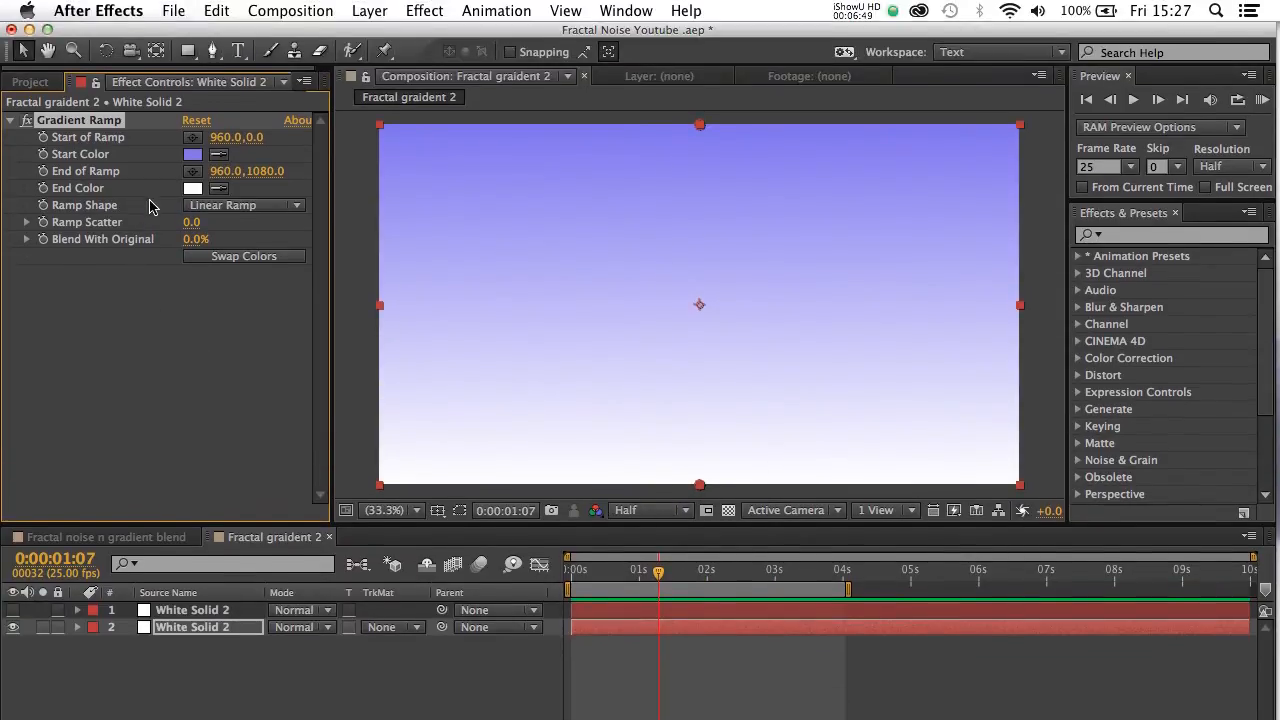
# Set the Gradient Ramp's end color to the pale grey #D9DAE2
pyautogui.click(192, 188)
pyautogui.click(439, 531)
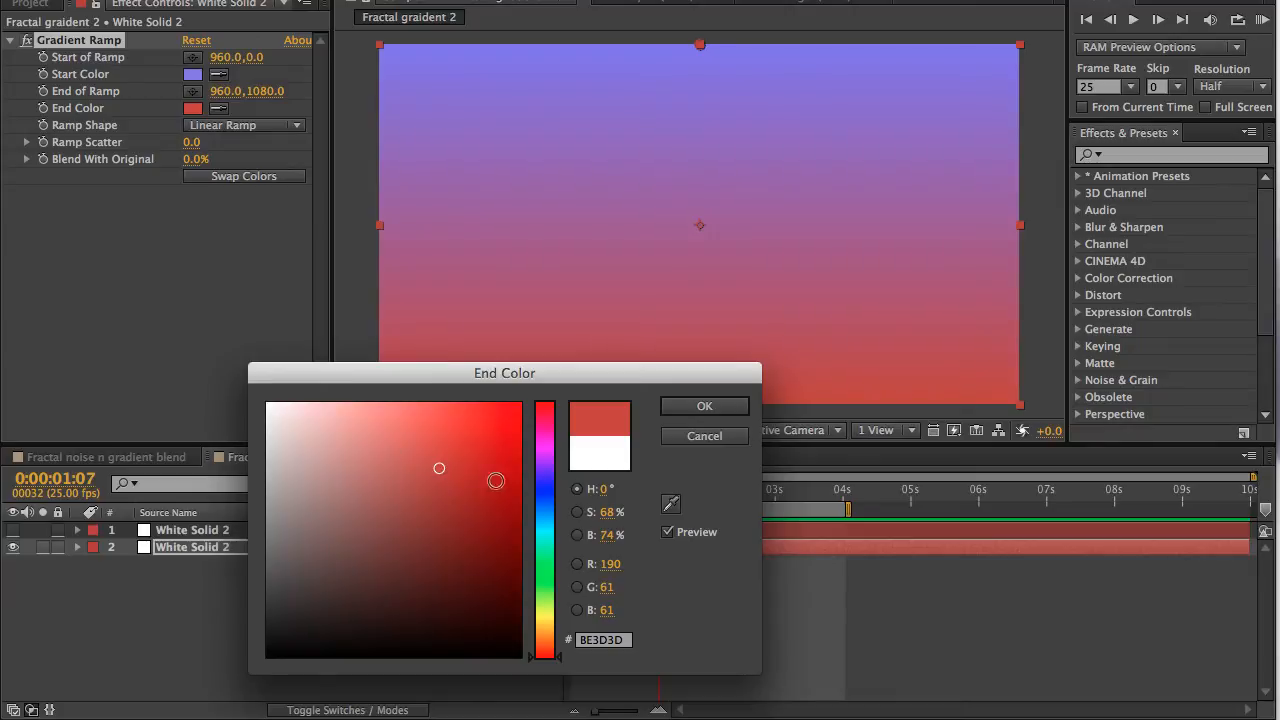
pyautogui.click(544, 491)
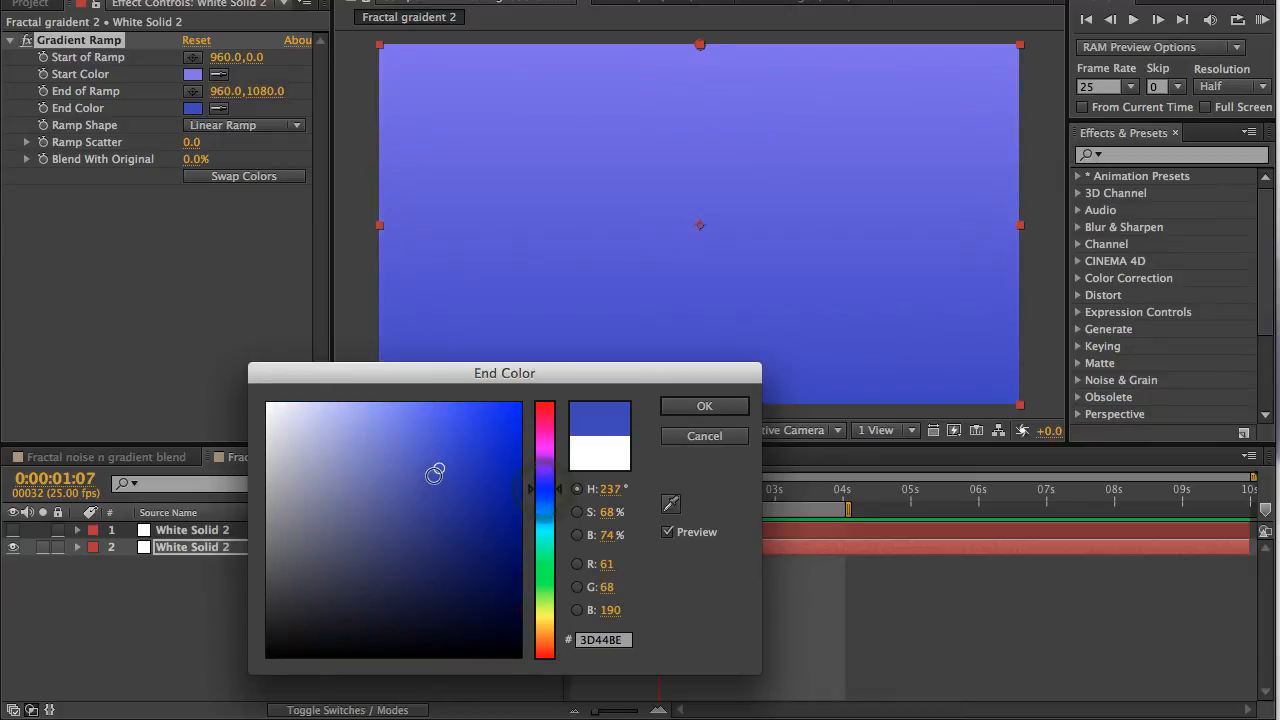
pyautogui.click(338, 510)
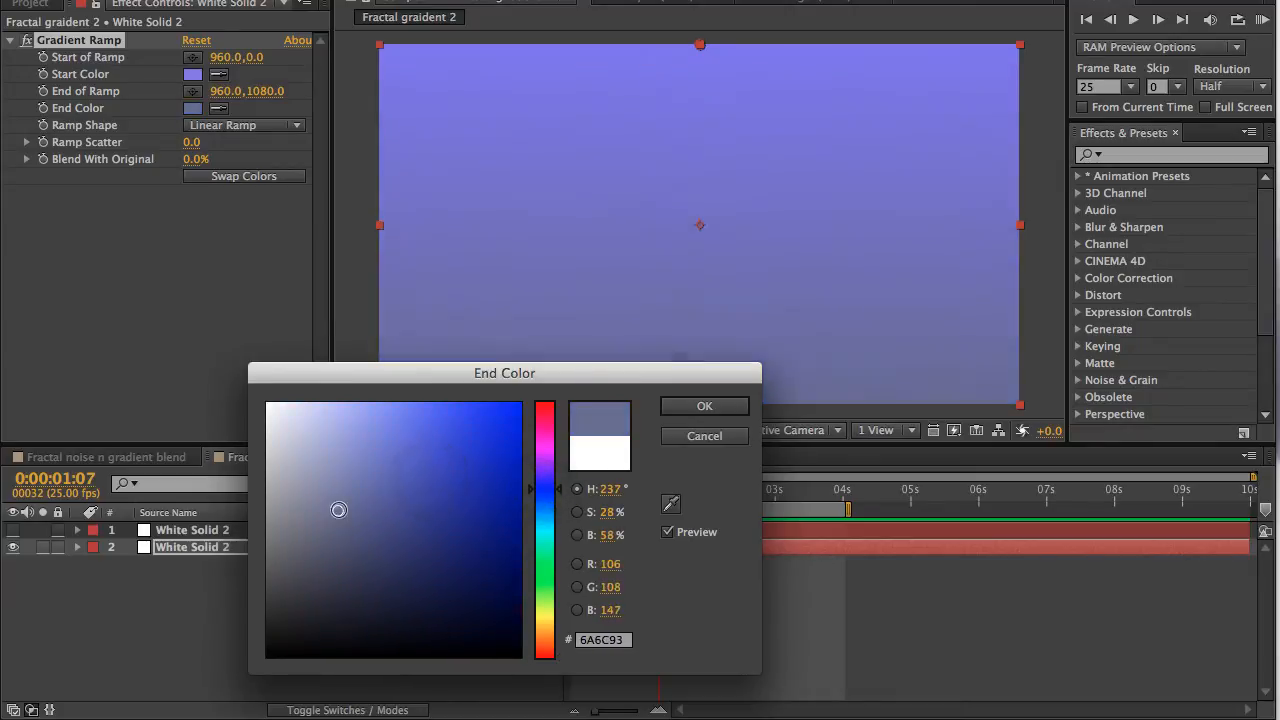
pyautogui.moveTo(338, 510); pyautogui.dragTo(276, 434)
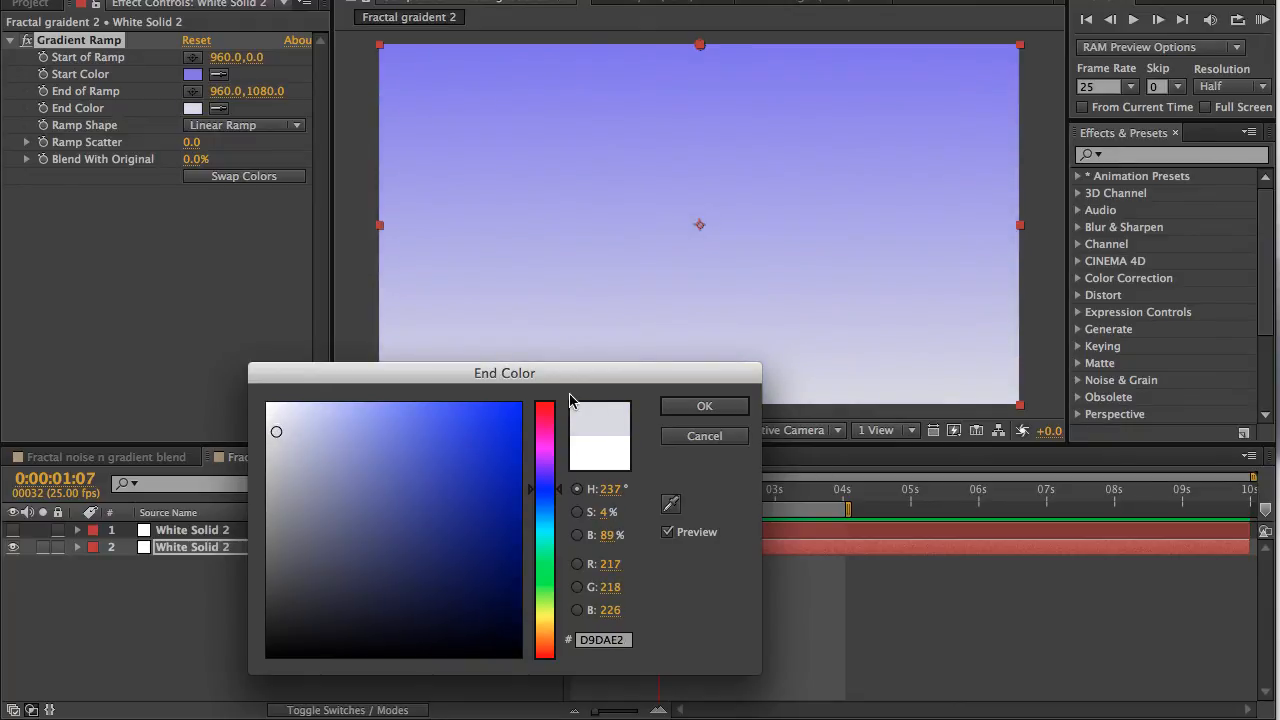
pyautogui.click(686, 407)
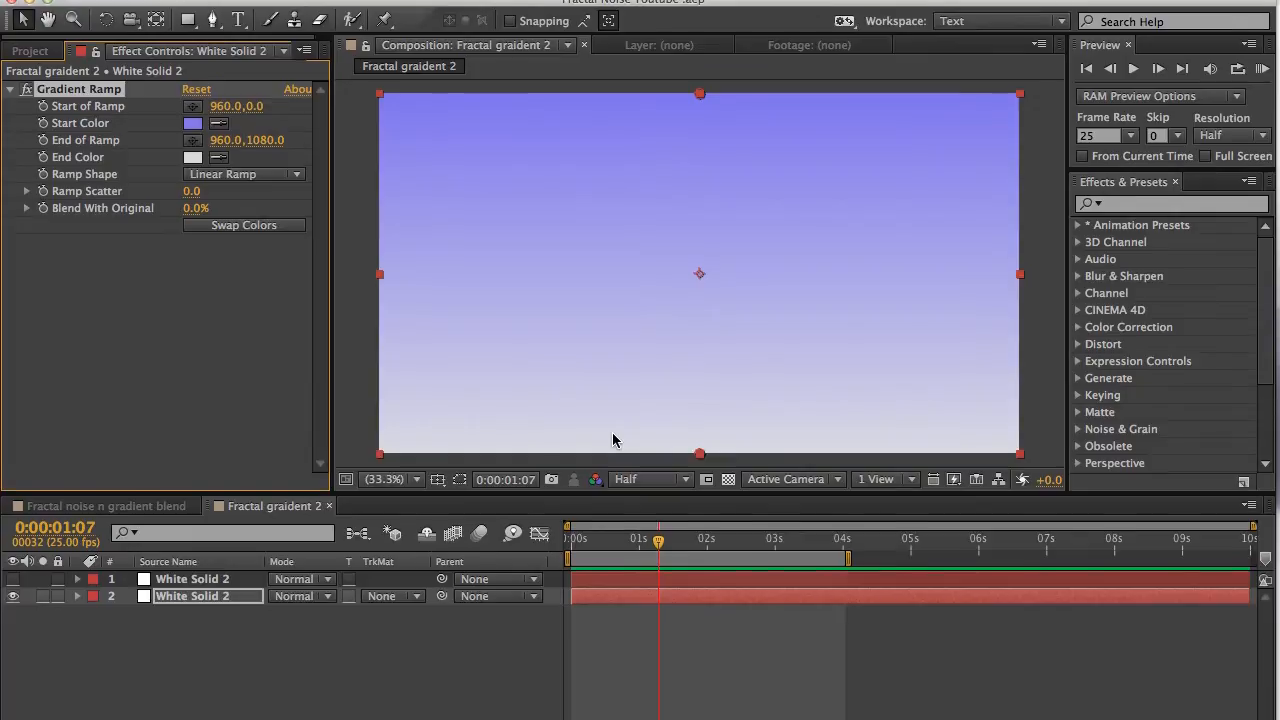
pyautogui.click(613, 468)
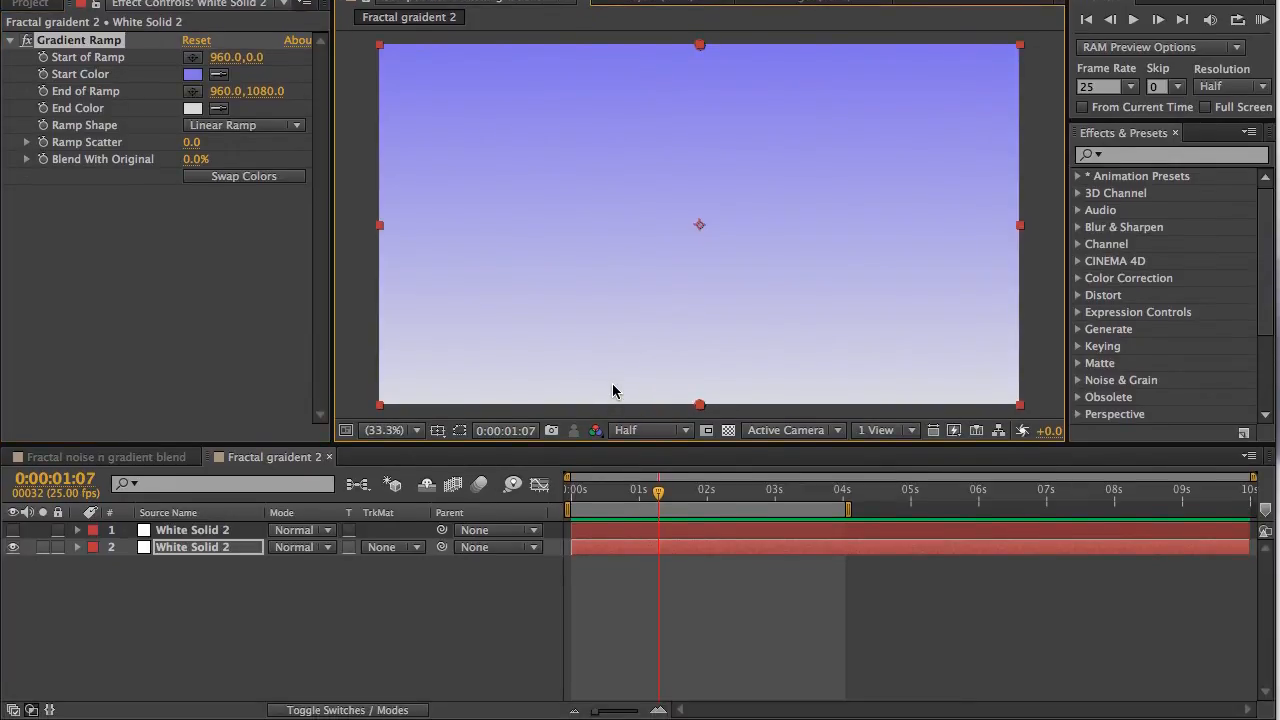
# Make the upper solid visible again and set its blending mode to Multiply
pyautogui.click(13, 531)
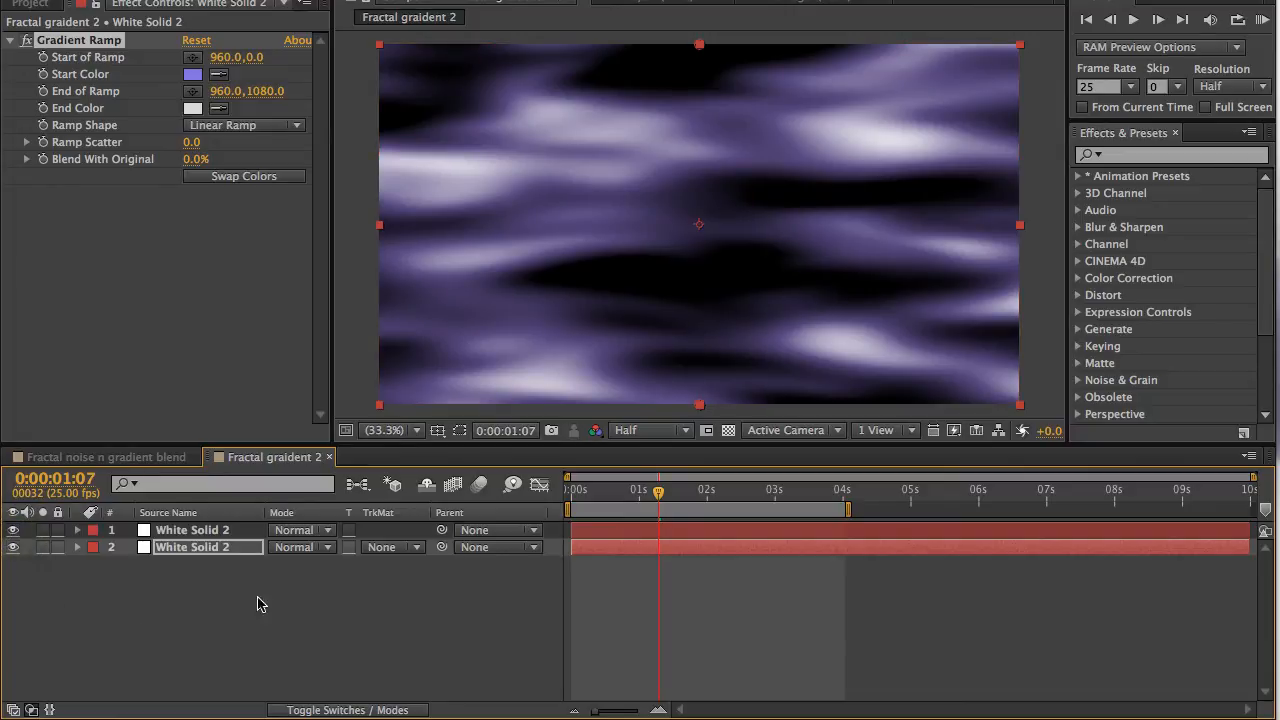
pyautogui.click(298, 547)
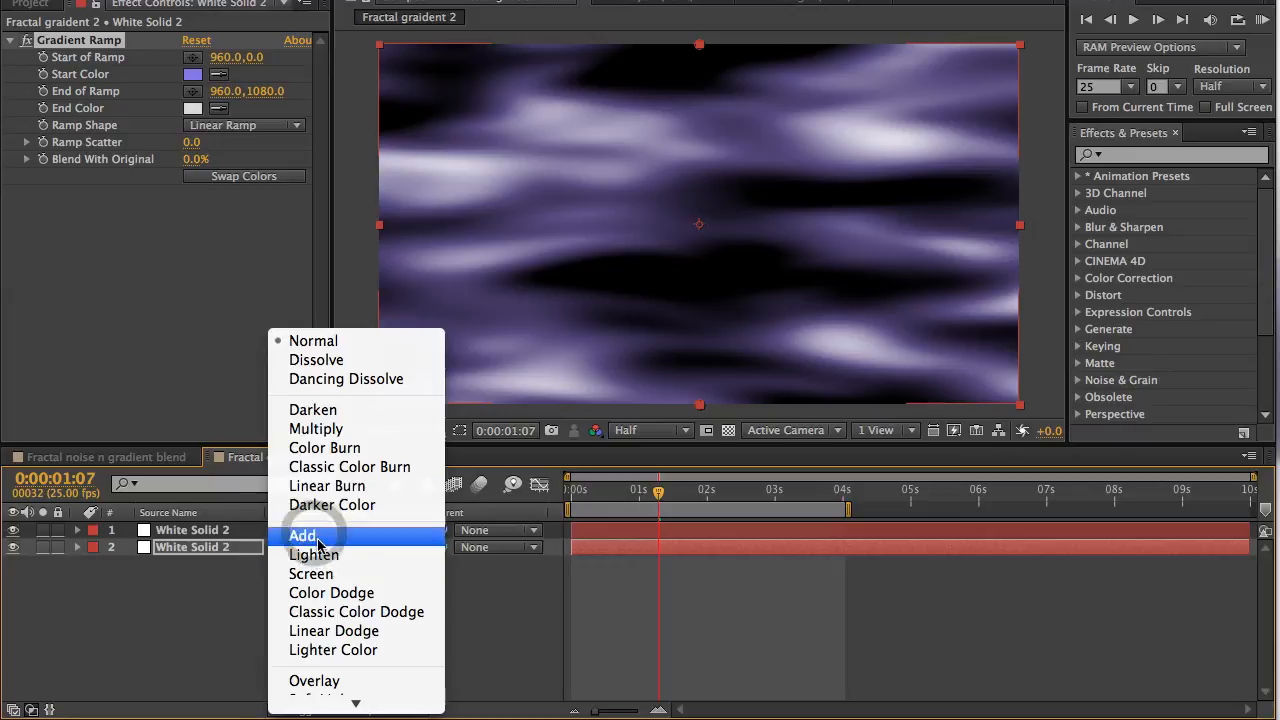
pyautogui.click(316, 428)
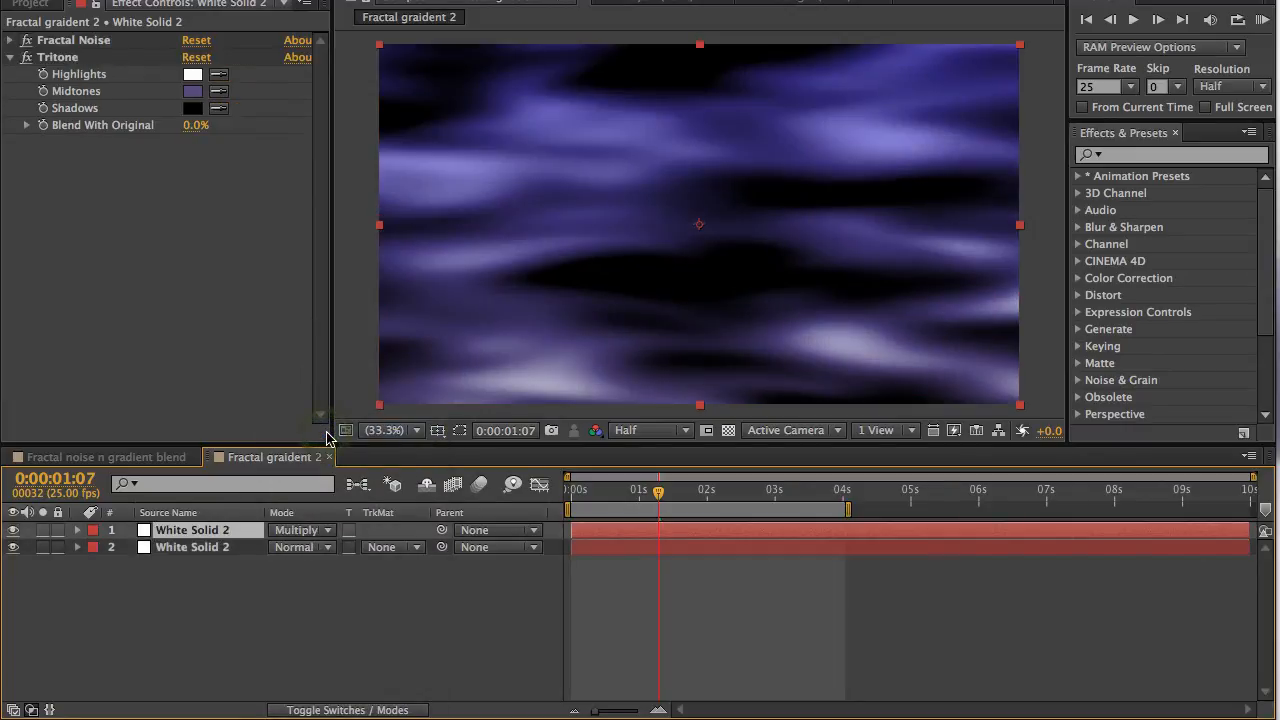
# Try the Lighten blending mode on the upper solid and scrub the timeline back to the first frame
pyautogui.click(310, 529)
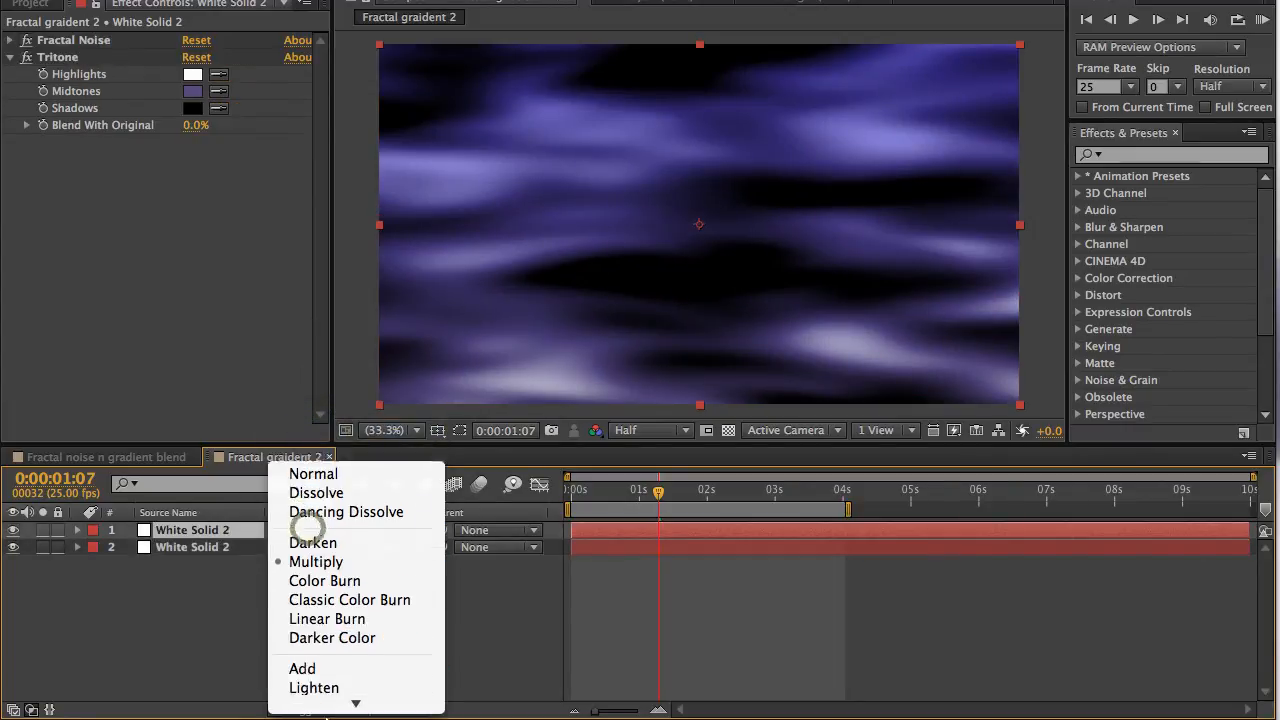
pyautogui.click(321, 522)
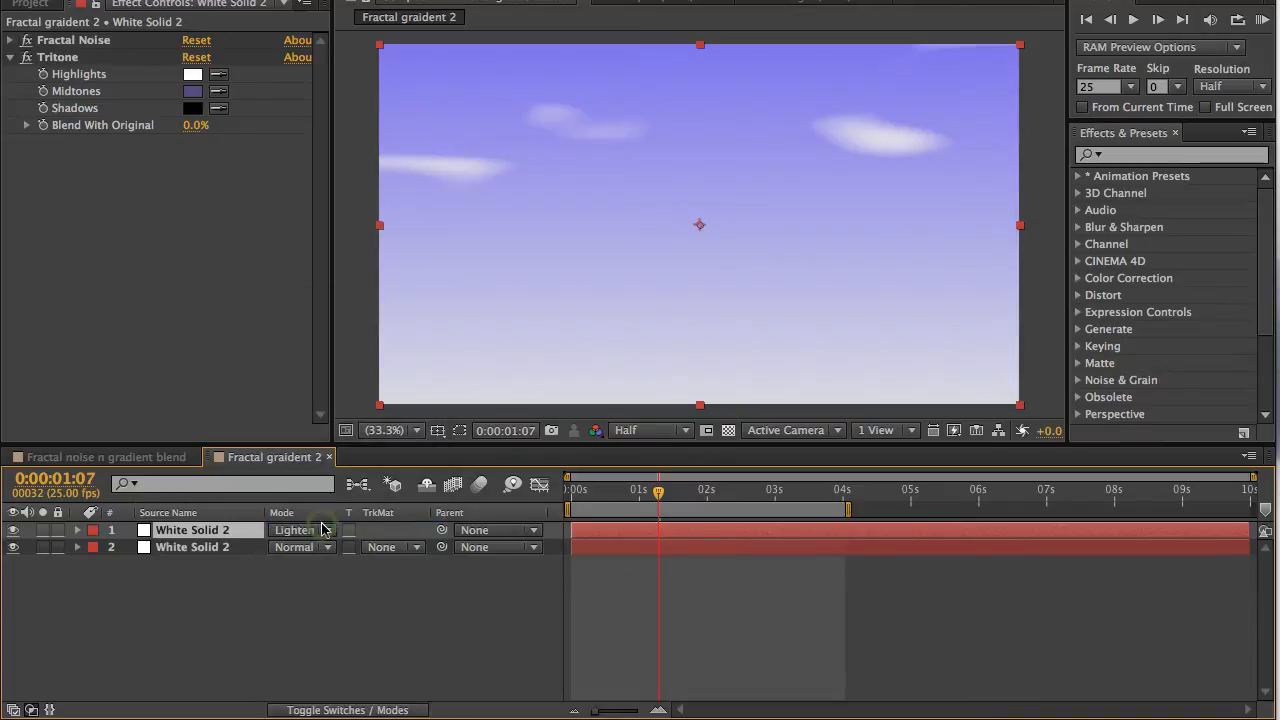
pyautogui.moveTo(584, 491)
pyautogui.mouseDown()
pyautogui.moveTo(720, 508)
pyautogui.moveTo(572, 511)
pyautogui.mouseUp()
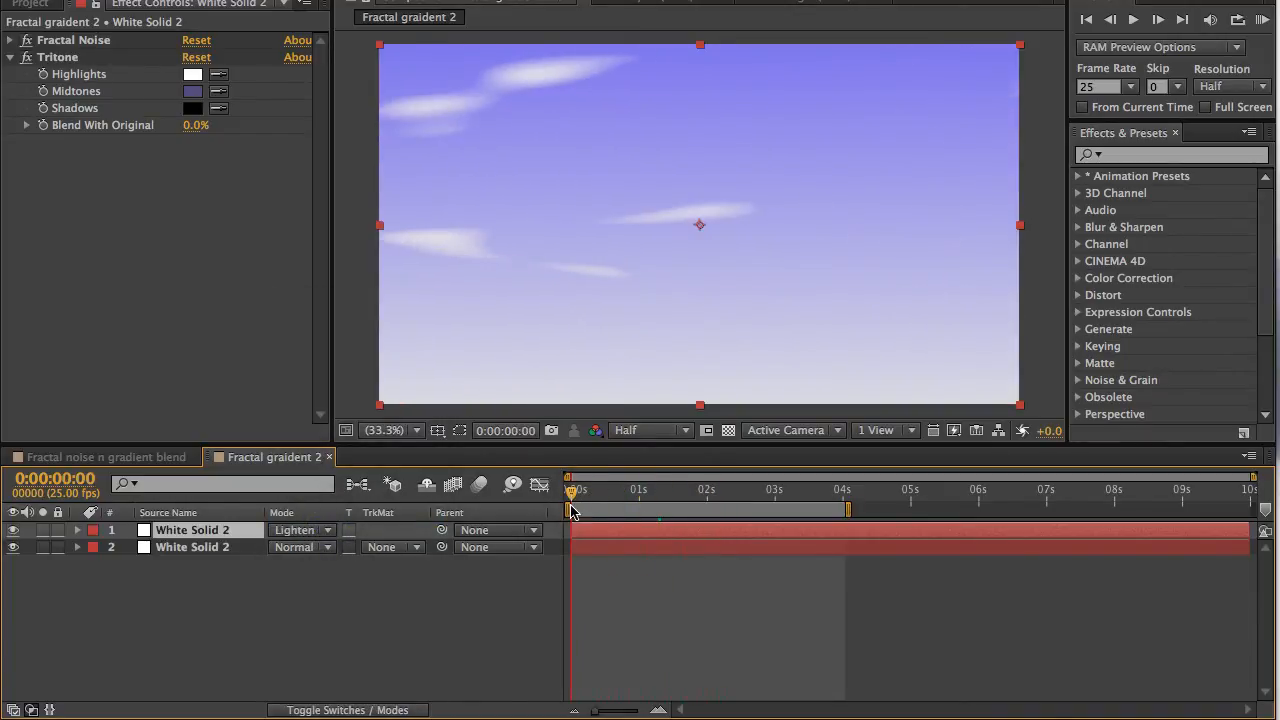
# Set the upper solid's blending mode to Overlay, scrub through the animation and return to the first frame
pyautogui.click(313, 533)
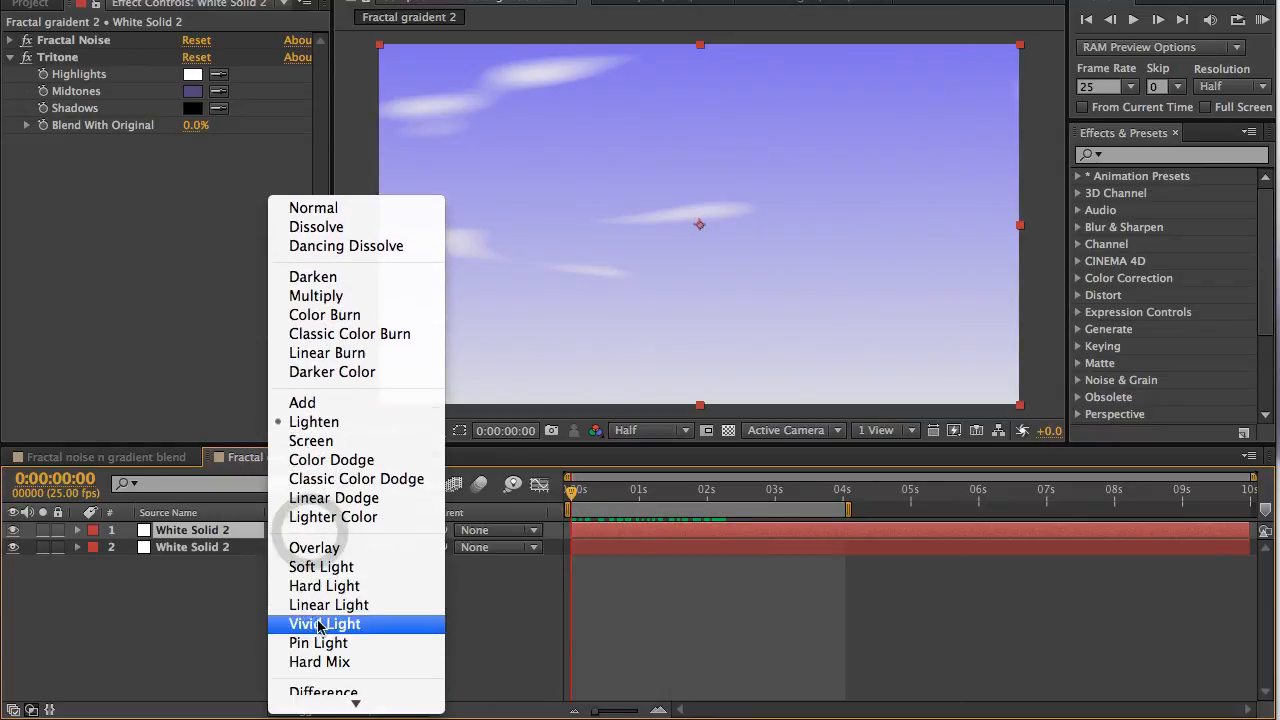
pyautogui.click(314, 550)
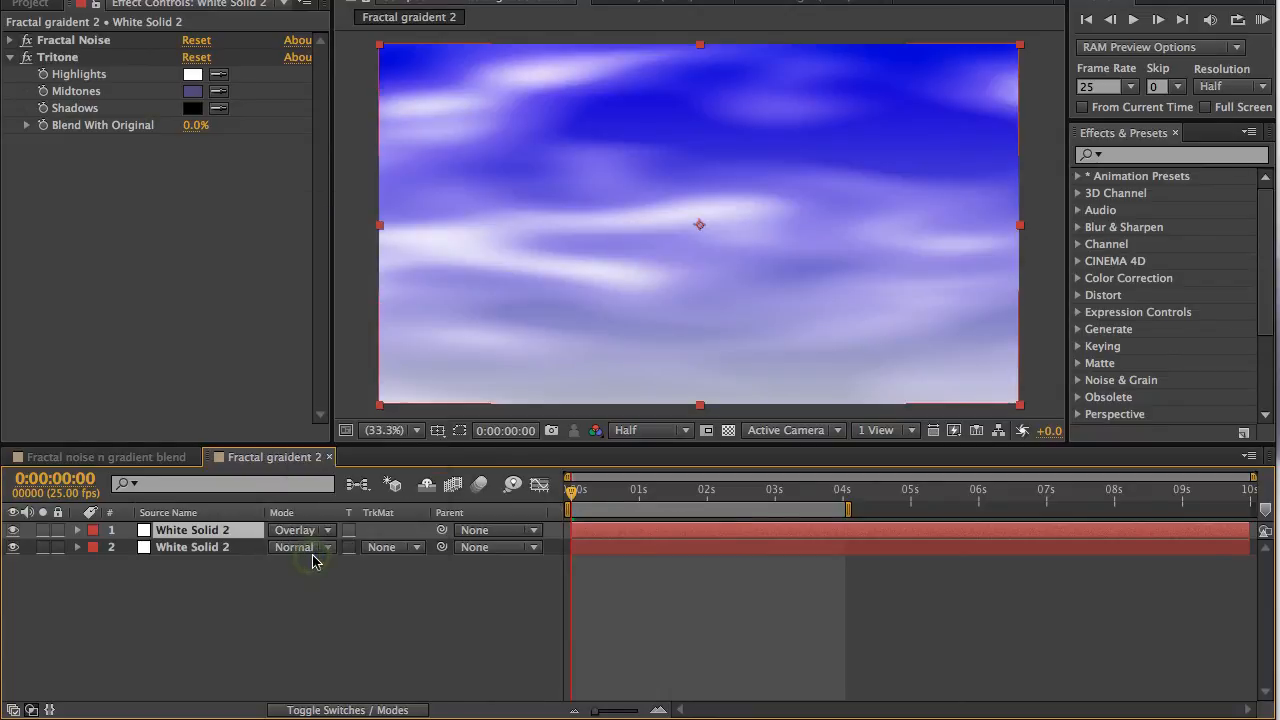
pyautogui.moveTo(579, 499)
pyautogui.mouseDown()
pyautogui.moveTo(833, 500)
pyautogui.moveTo(570, 508)
pyautogui.moveTo(803, 507)
pyautogui.moveTo(603, 515)
pyautogui.moveTo(569, 509)
pyautogui.moveTo(772, 497)
pyautogui.moveTo(569, 499)
pyautogui.mouseUp()
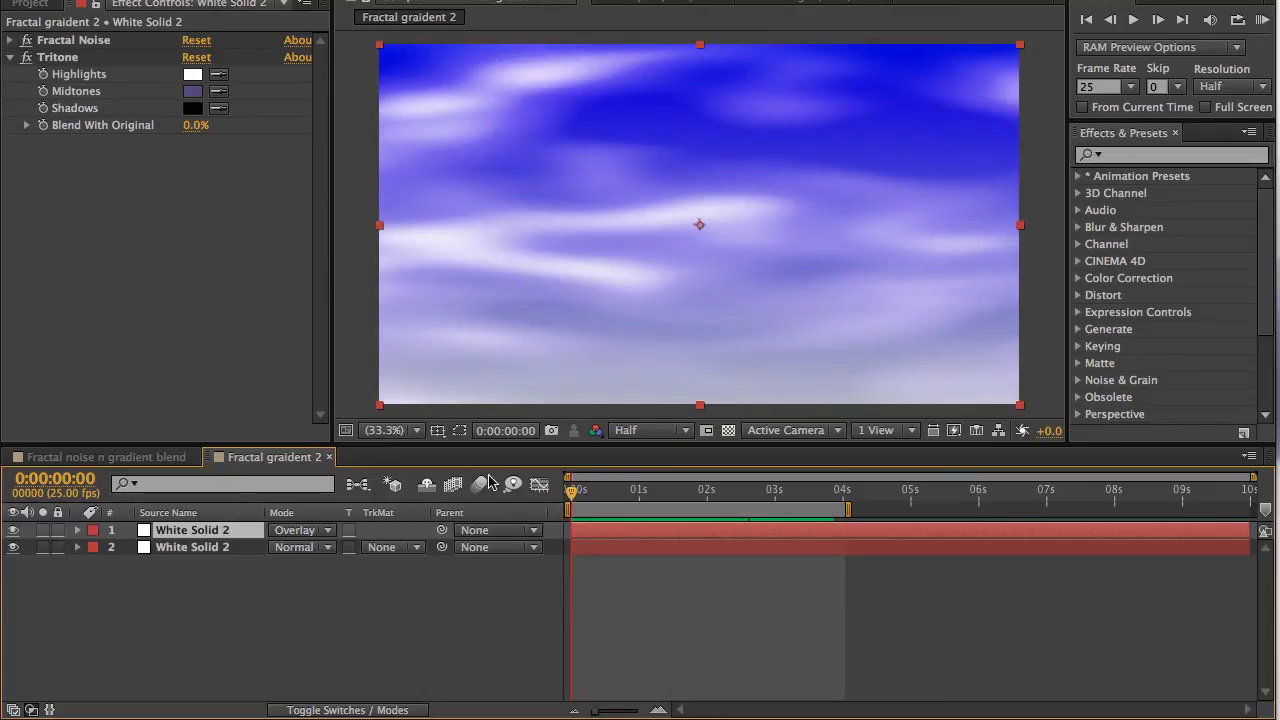
# Search the effects for "glow" and apply the Stylize Glow effect to the upper solid
pyautogui.click(181, 331)
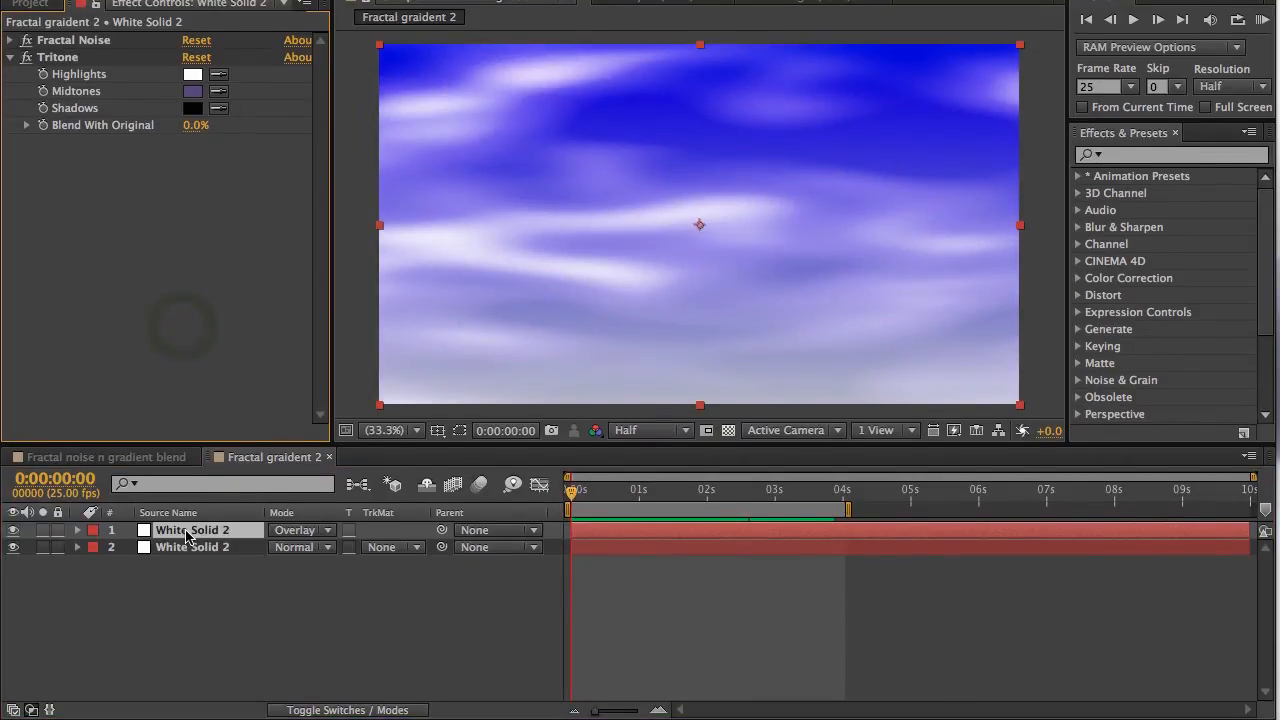
pyautogui.click(187, 533)
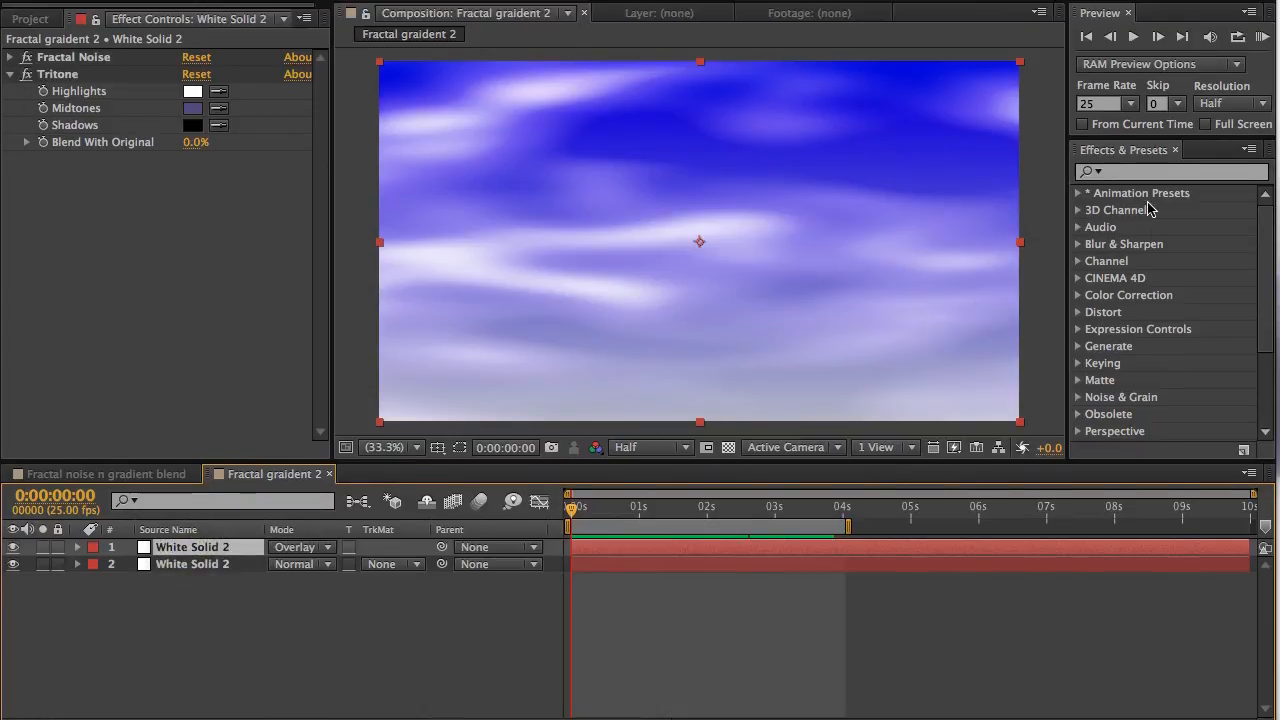
pyautogui.click(1145, 172)
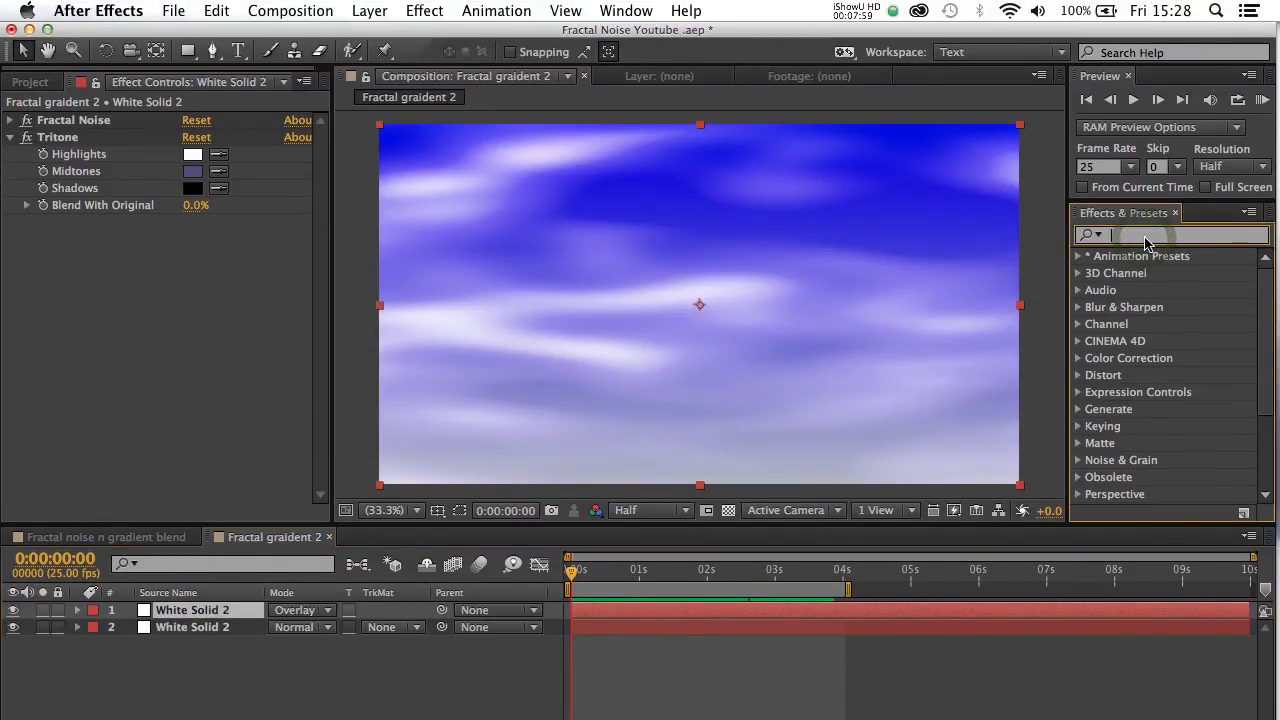
pyautogui.write('glow')
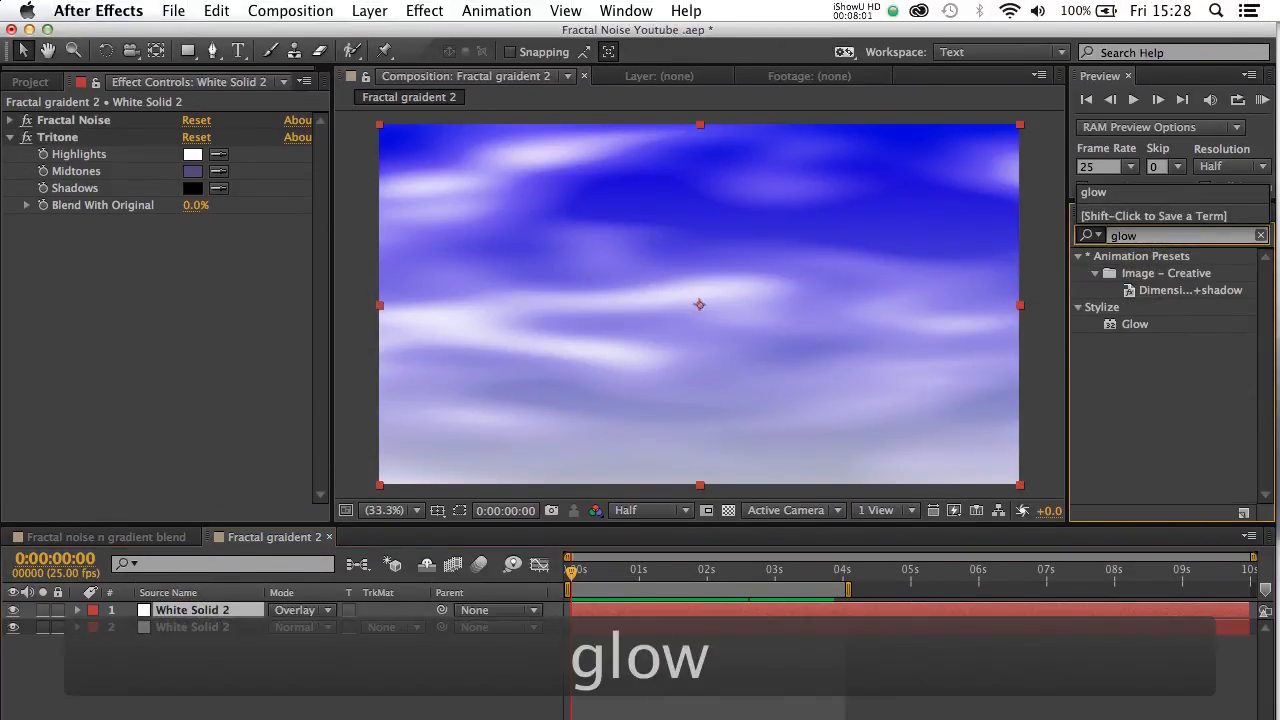
pyautogui.click(1107, 321)
pyautogui.click(1130, 330)
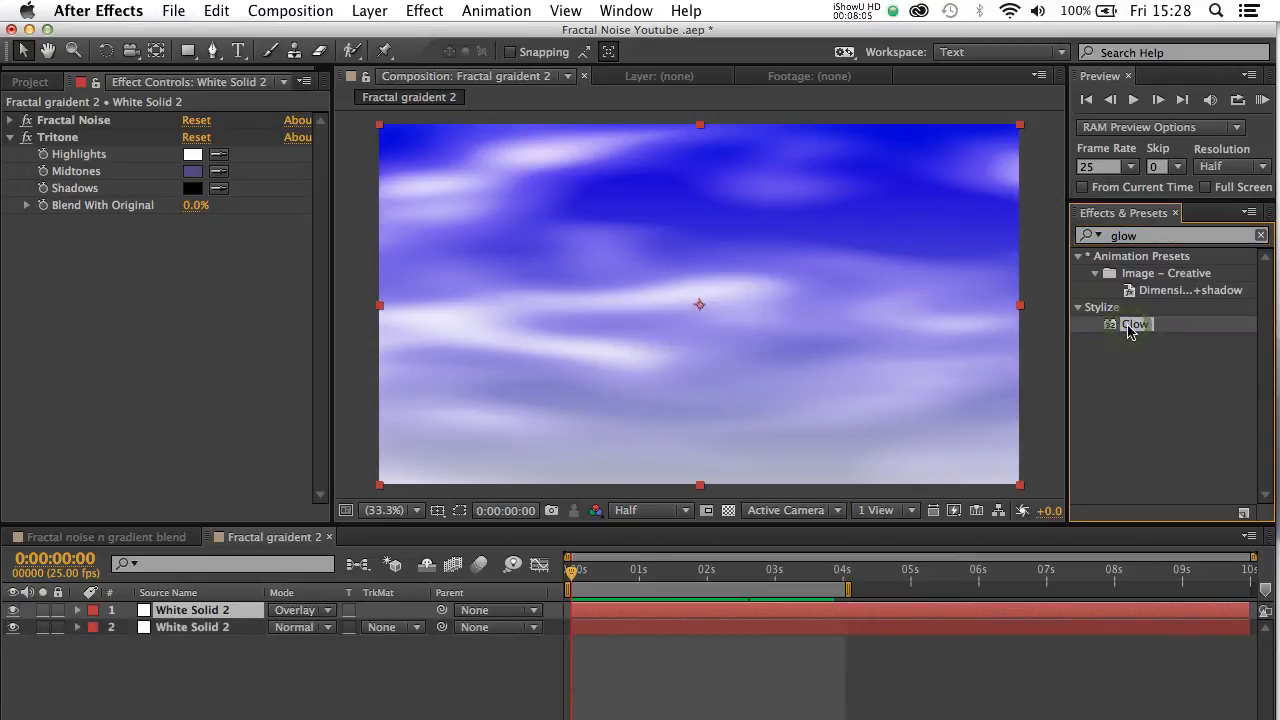
pyautogui.moveTo(1128, 327); pyautogui.dragTo(880, 283)
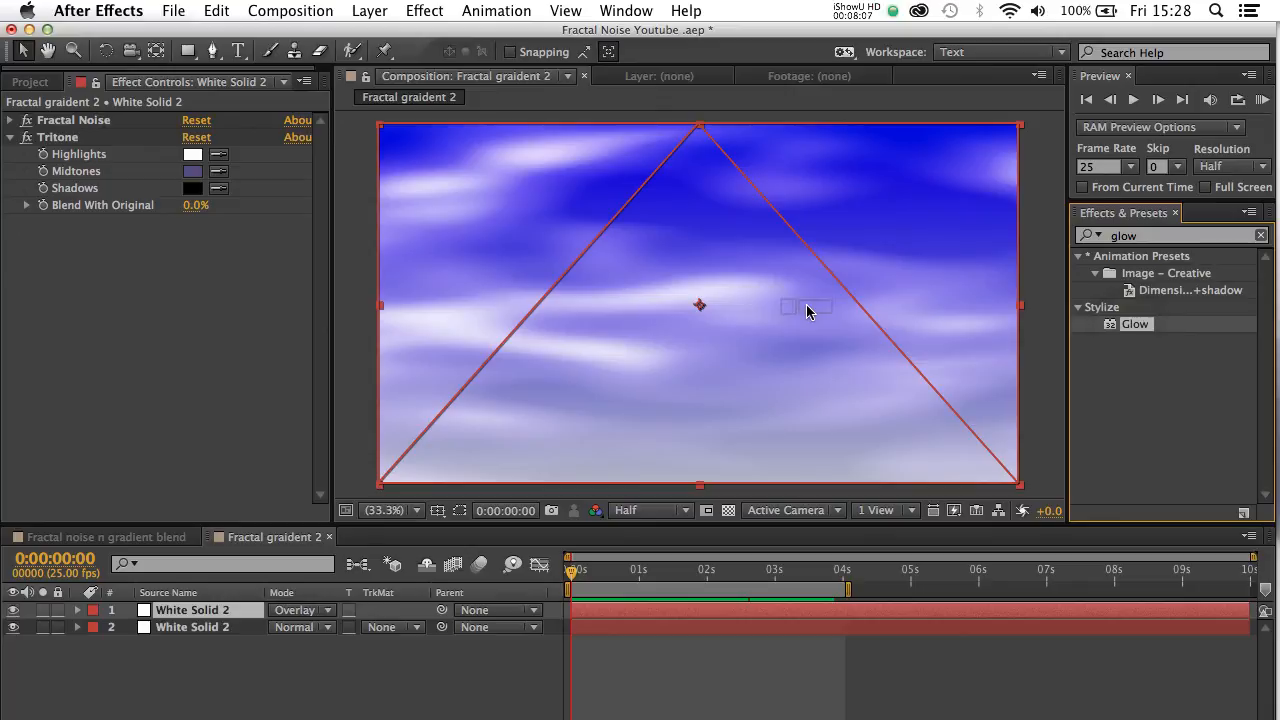
pyautogui.moveTo(806, 311); pyautogui.dragTo(807, 311)
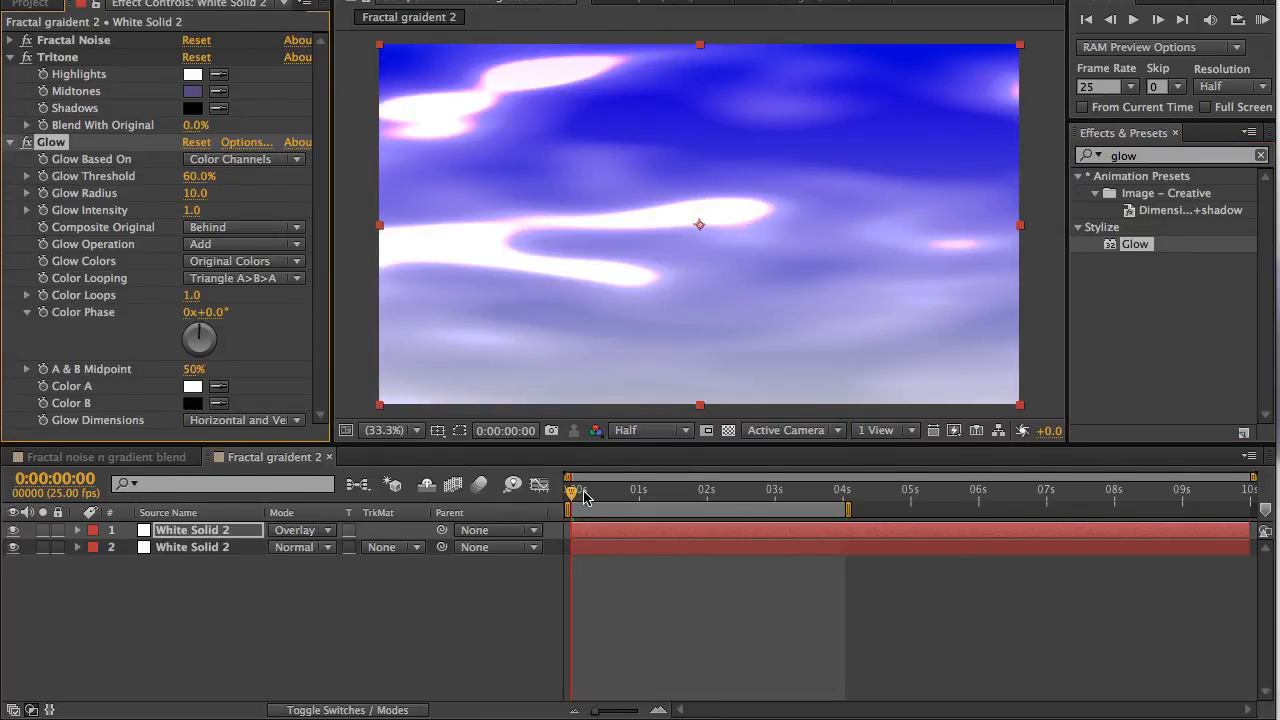
# Scrub through the glowing animation, return to the first frame, and switch Glow off and on to compare the look
pyautogui.moveTo(585, 497)
pyautogui.mouseDown()
pyautogui.moveTo(828, 503)
pyautogui.moveTo(570, 500)
pyautogui.mouseUp()
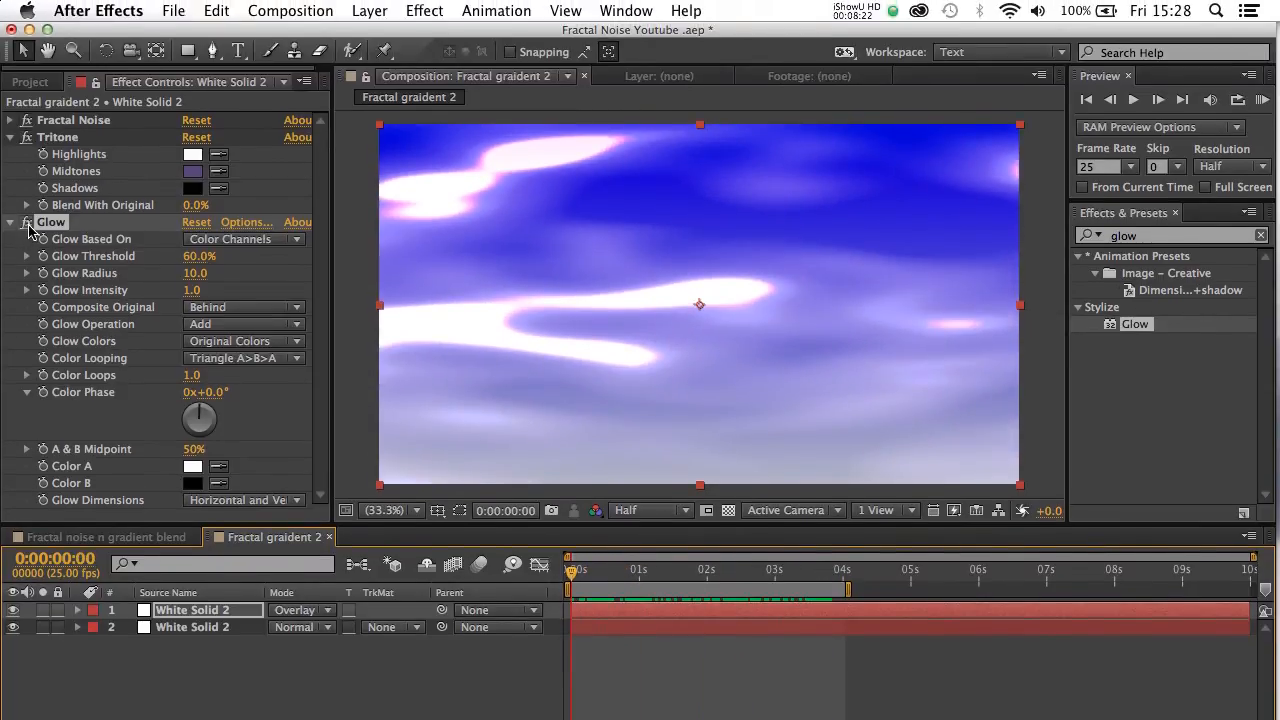
pyautogui.click(27, 223)
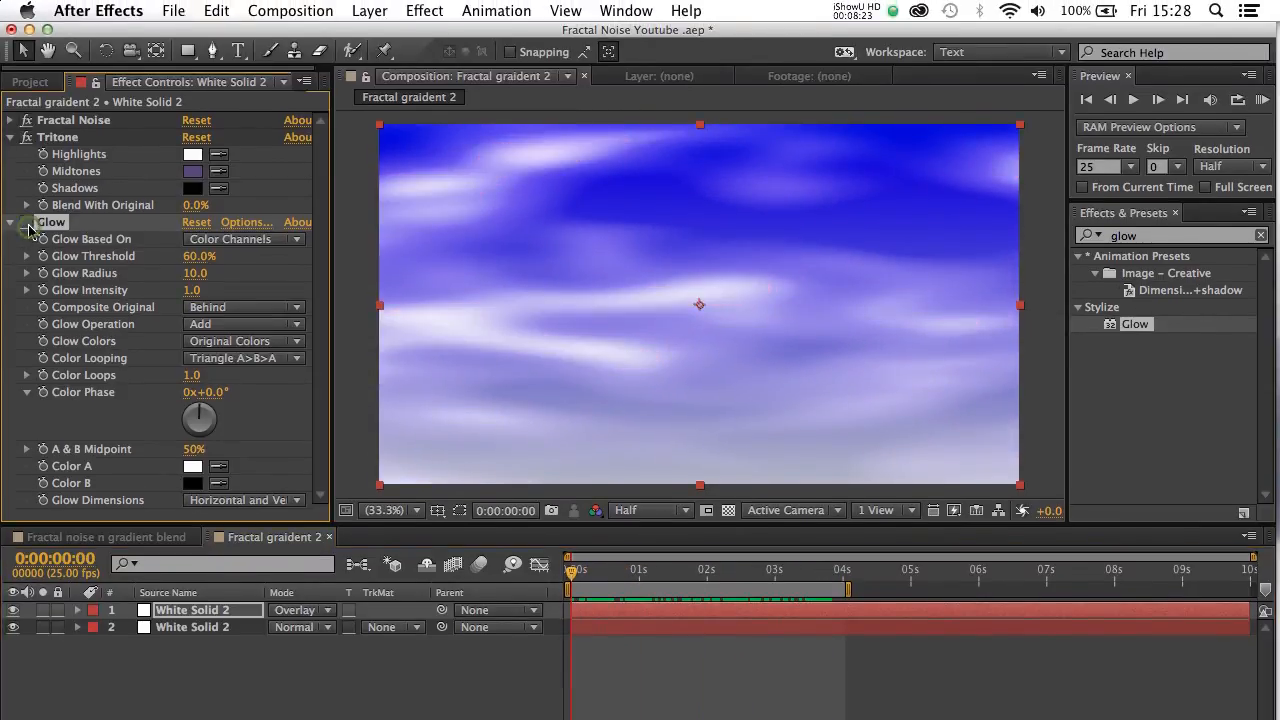
pyautogui.click(27, 223)
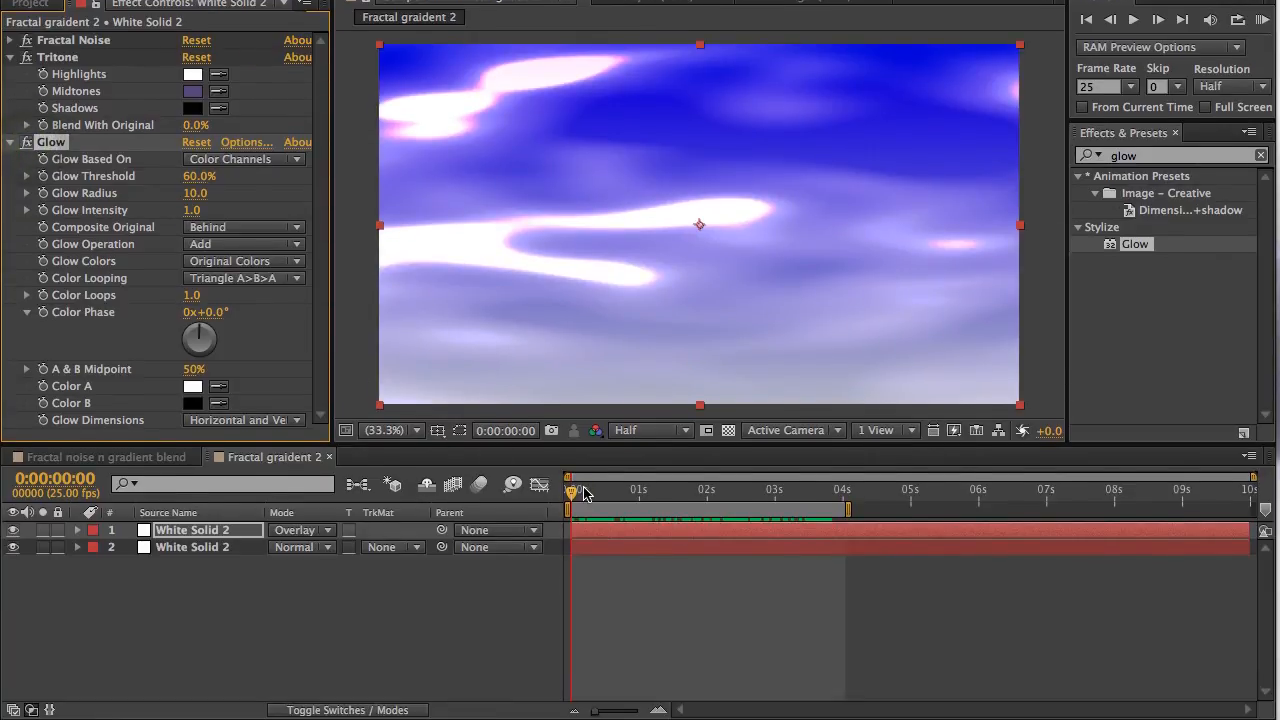
# Move to 0:00:01:14 and review the Fractal Noise and Tritone settings on the upper solid, leaving the effects collapsed
pyautogui.moveTo(572, 571); pyautogui.dragTo(678, 580)
pyautogui.moveTo(678, 500); pyautogui.dragTo(680, 500)
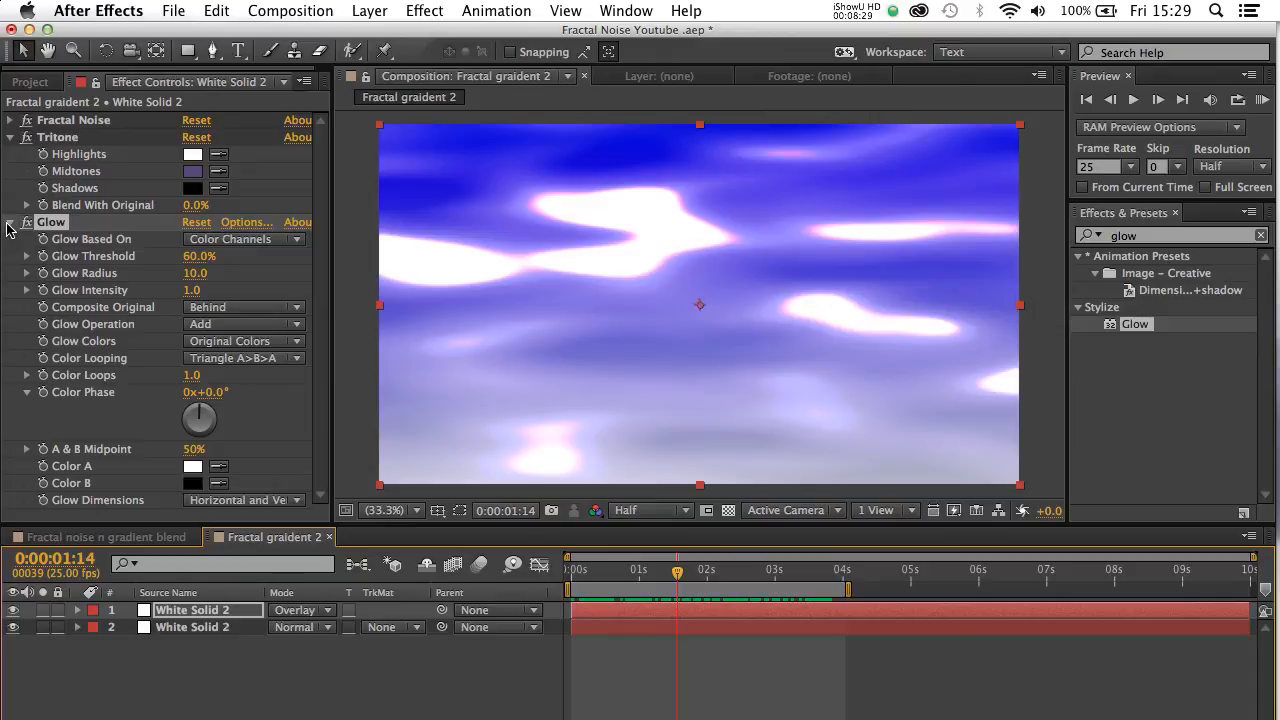
pyautogui.click(9, 145)
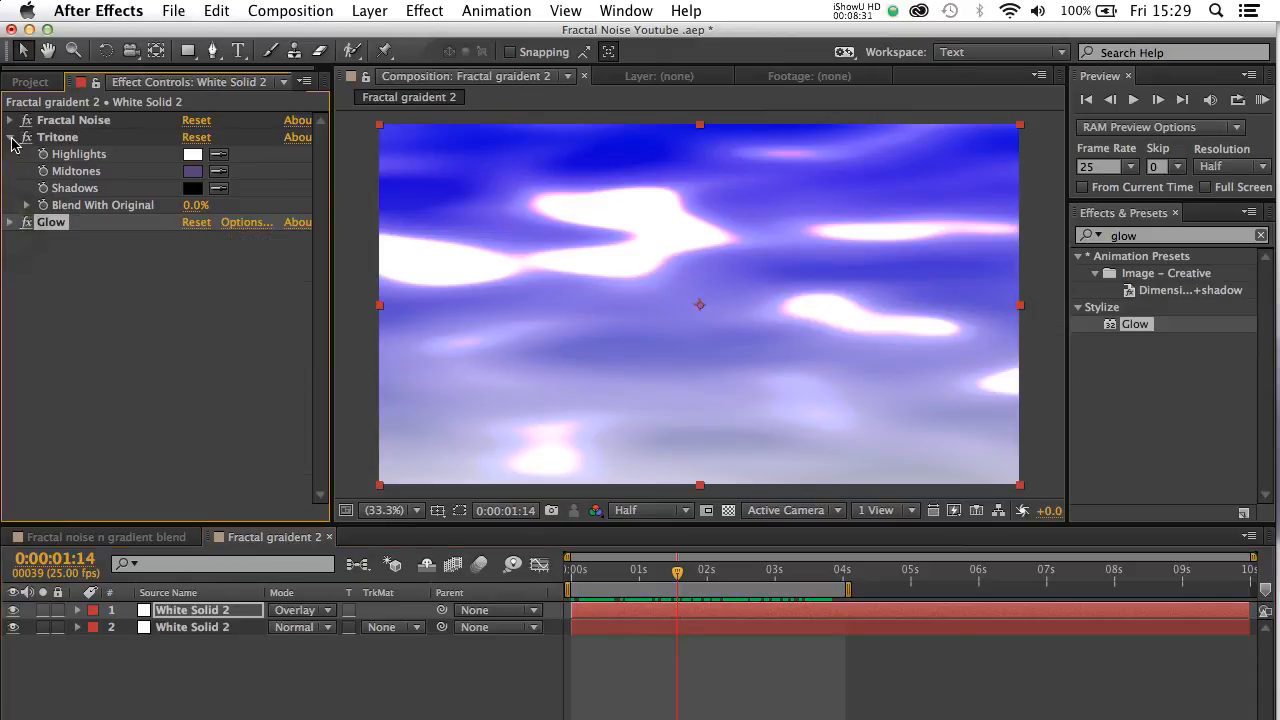
pyautogui.click(11, 138)
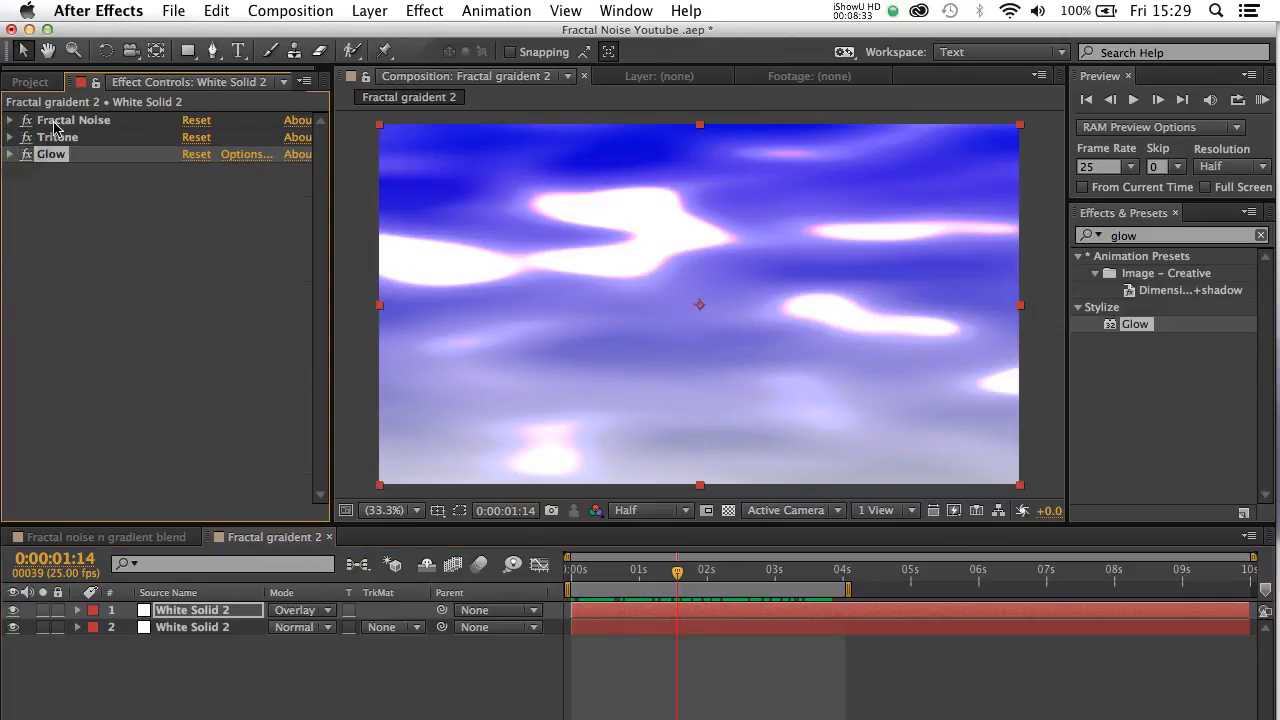
pyautogui.click(54, 121)
pyautogui.click(9, 120)
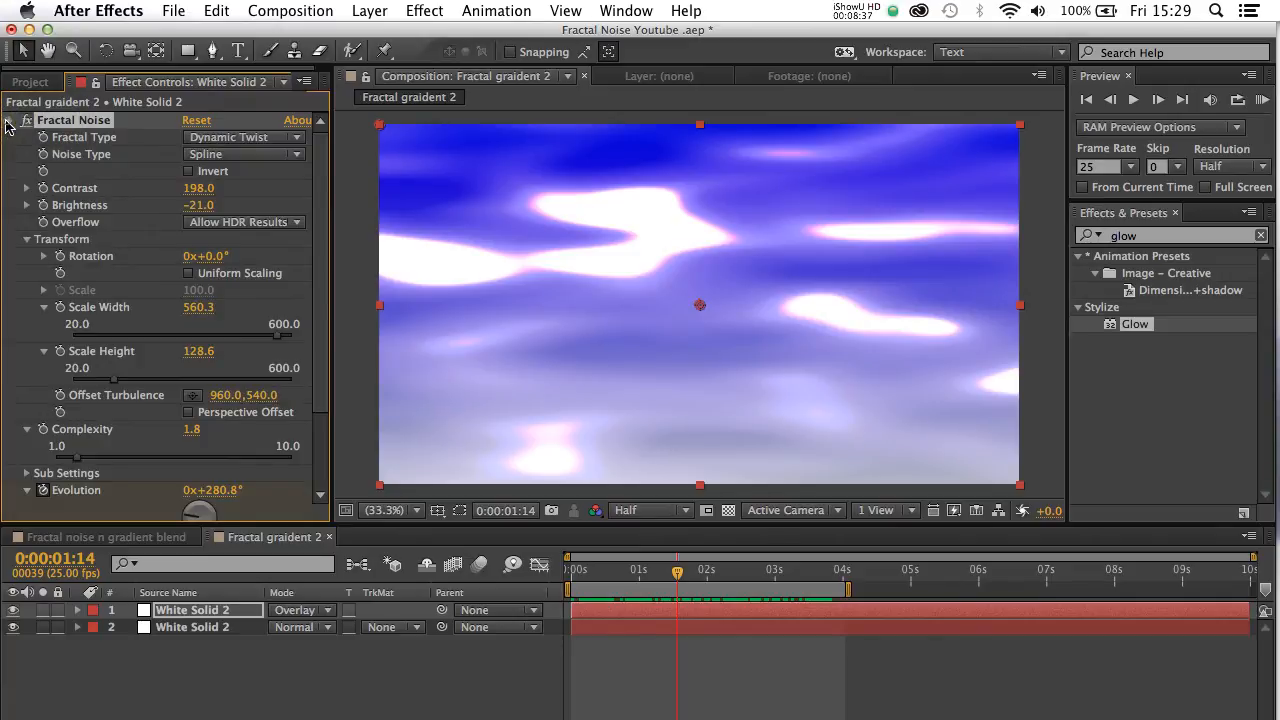
pyautogui.click(9, 121)
pyautogui.click(10, 138)
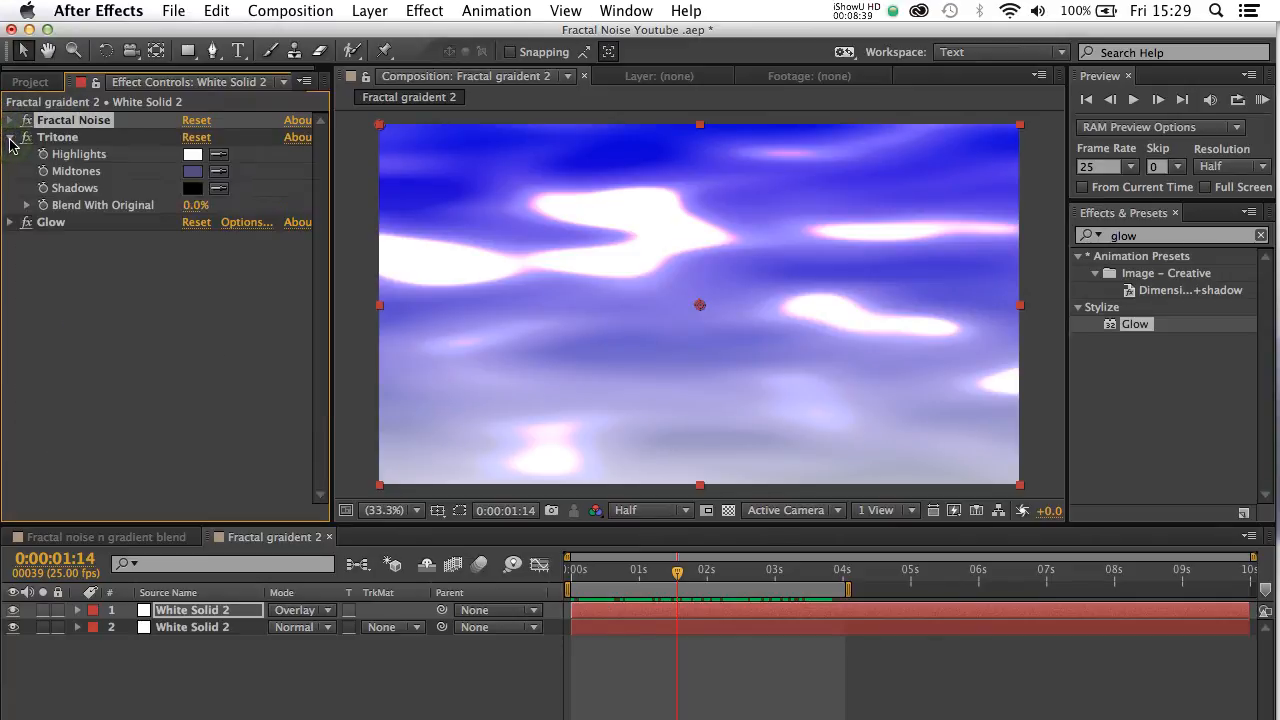
pyautogui.click(10, 138)
# Lower the Glow Threshold on the upper solid to 29.4% and collapse the Glow settings
pyautogui.click(12, 156)
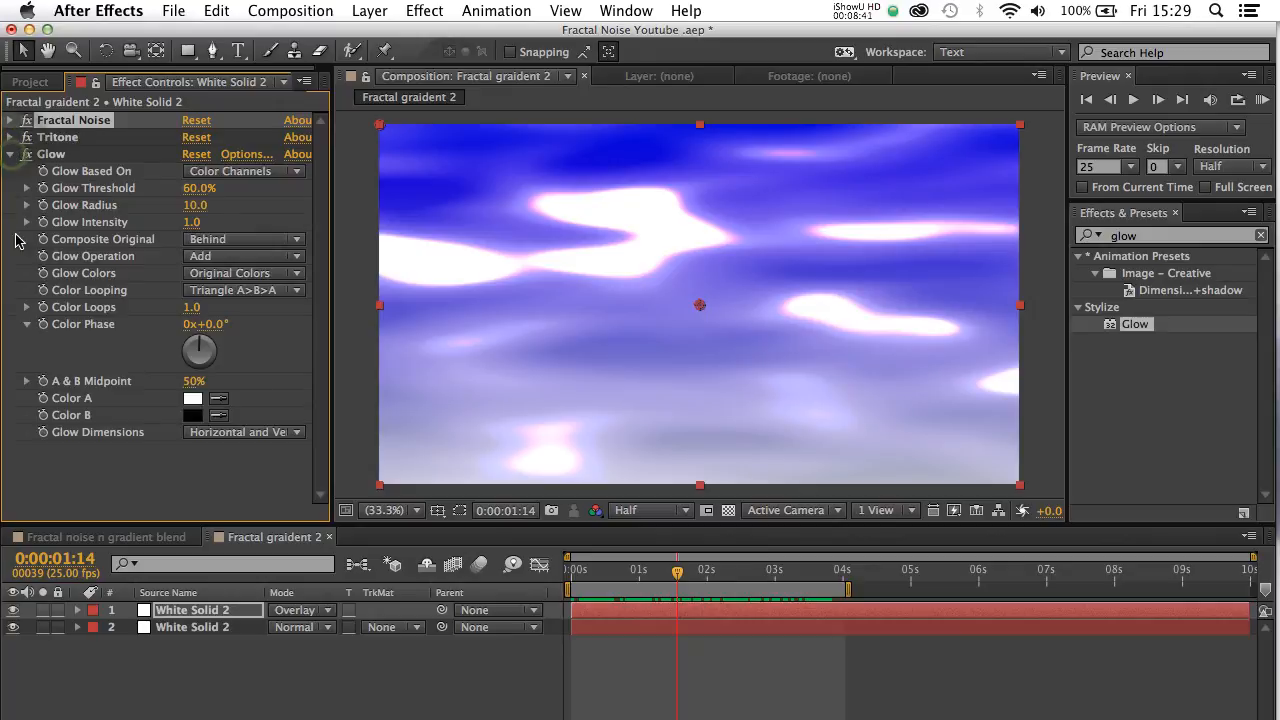
pyautogui.moveTo(194, 191); pyautogui.dragTo(113, 188)
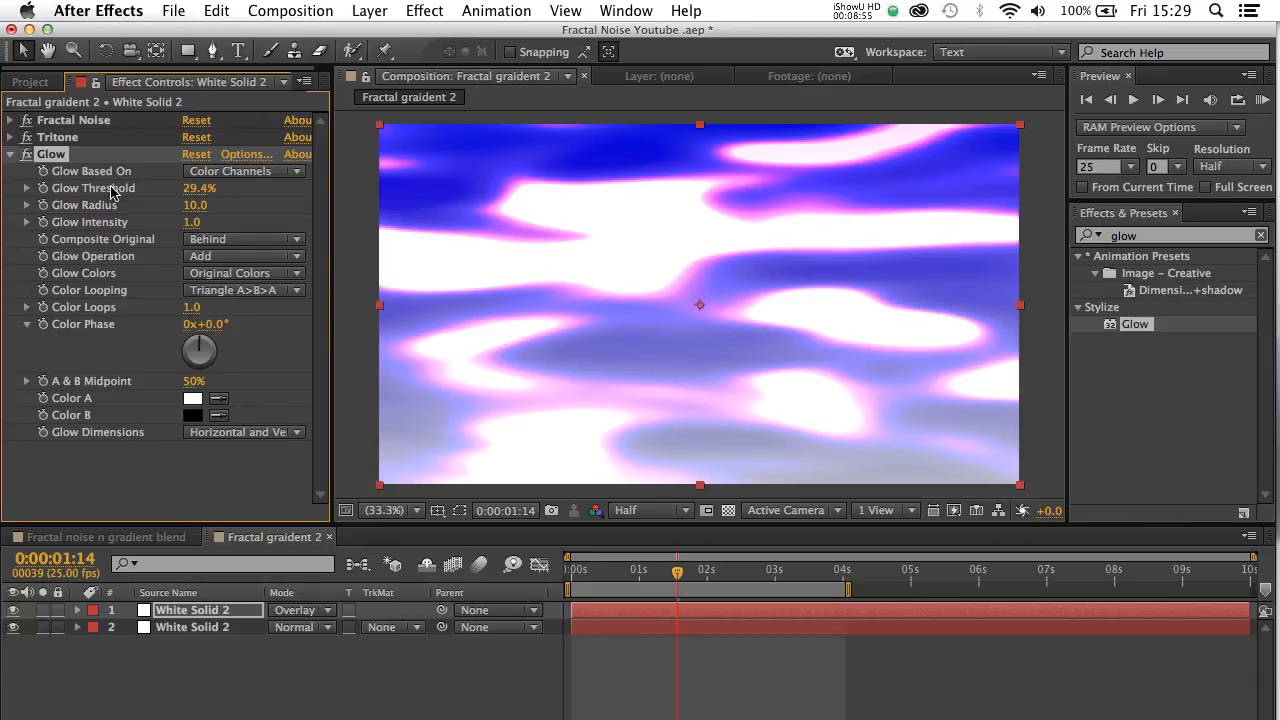
pyautogui.click(11, 155)
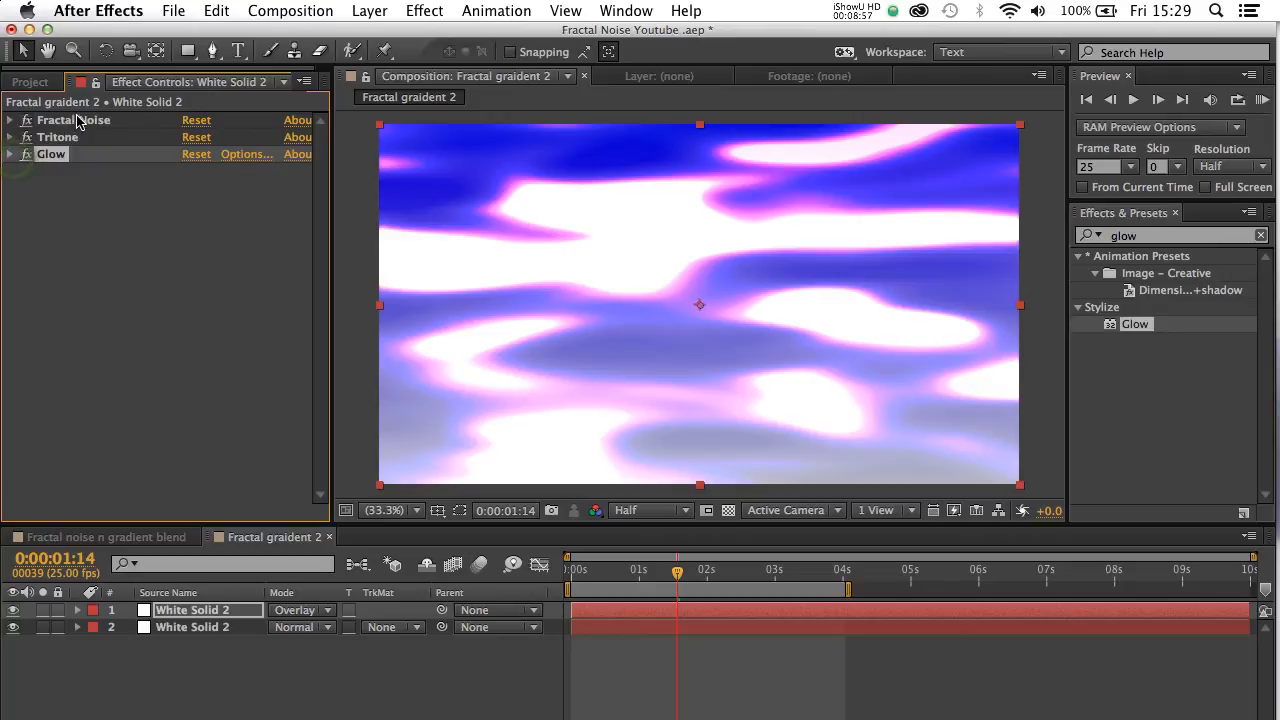
# Review the upper solid's effects, hide that layer to examine the lower solid's Gradient Ramp, and show it again
pyautogui.click(79, 122)
pyautogui.click(45, 138)
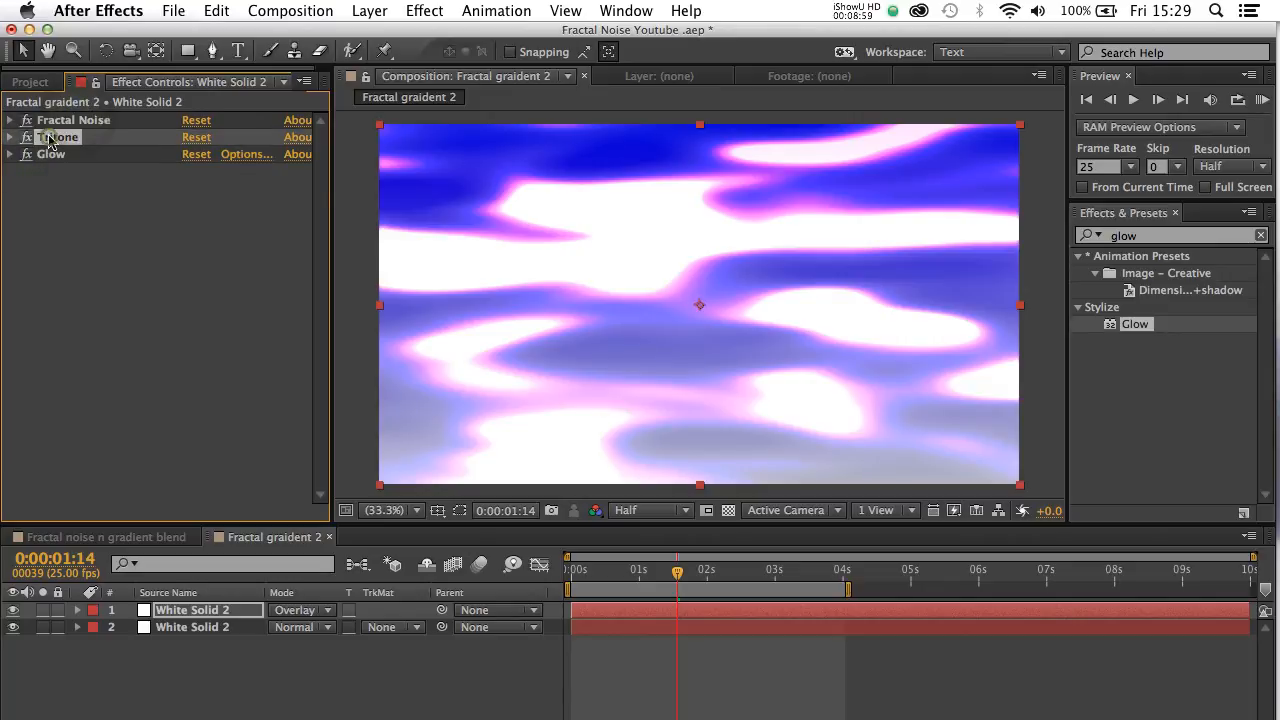
pyautogui.click(48, 156)
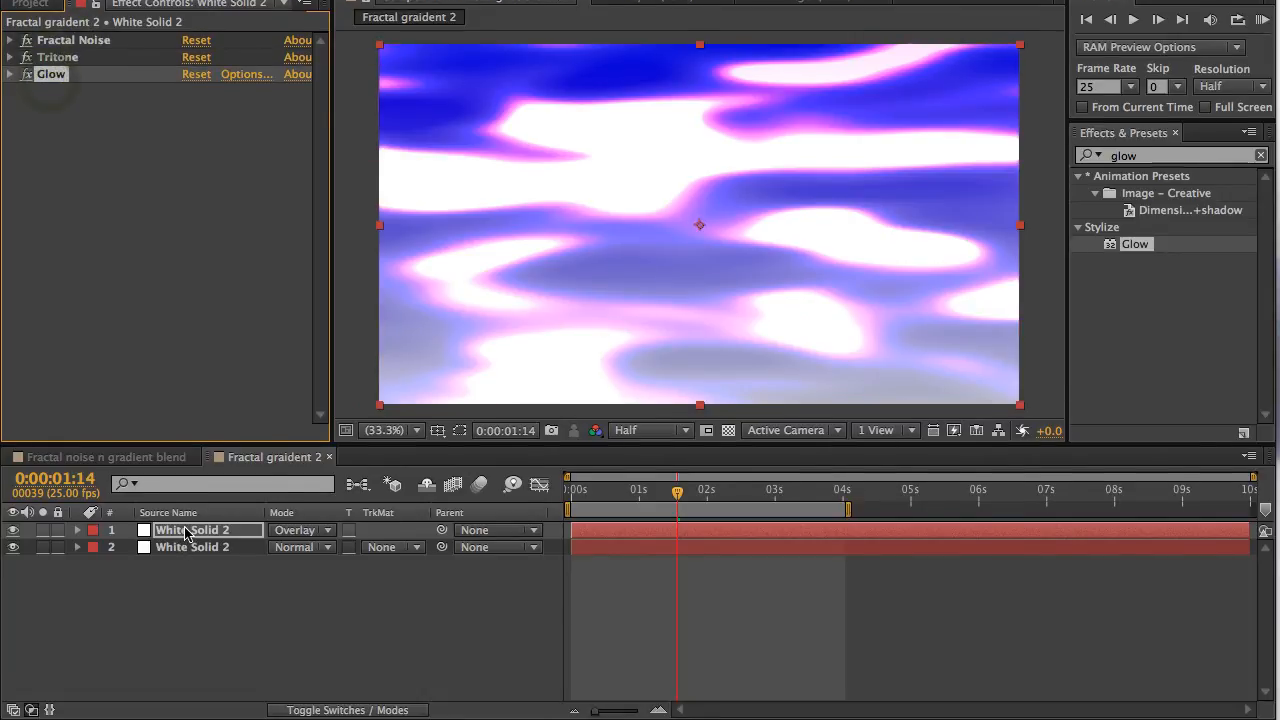
pyautogui.click(185, 613)
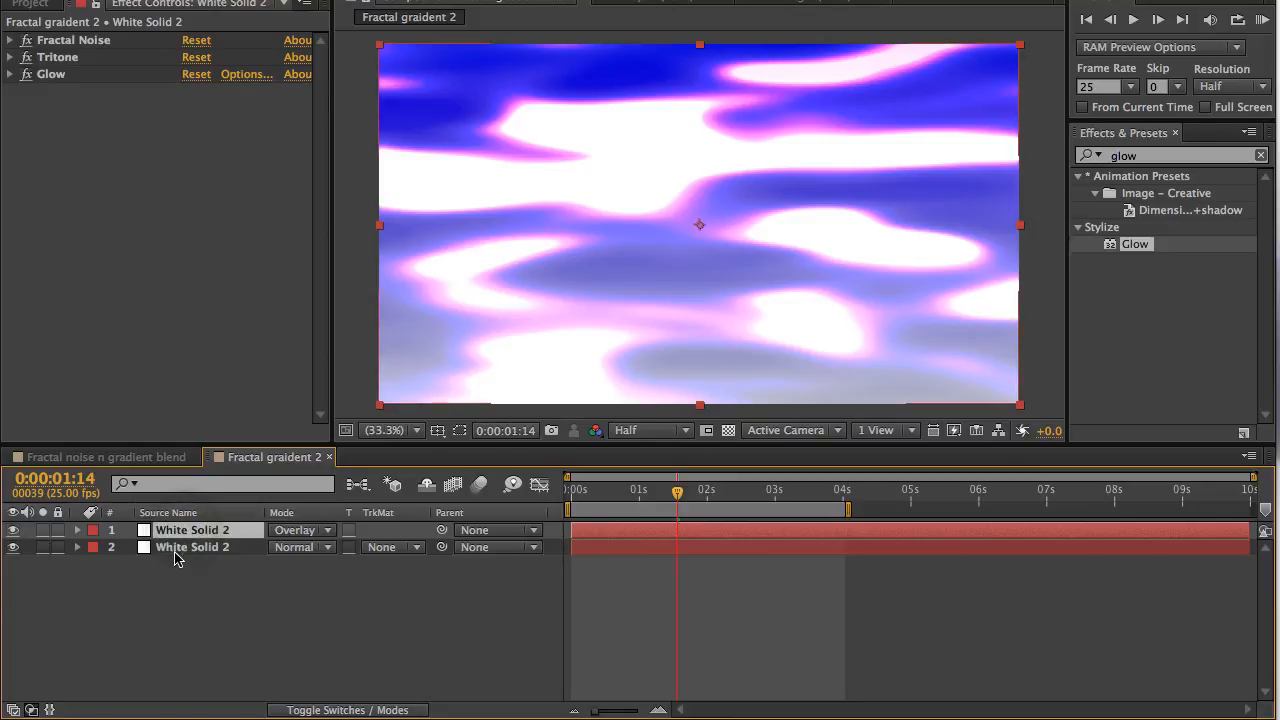
pyautogui.click(180, 547)
pyautogui.click(13, 530)
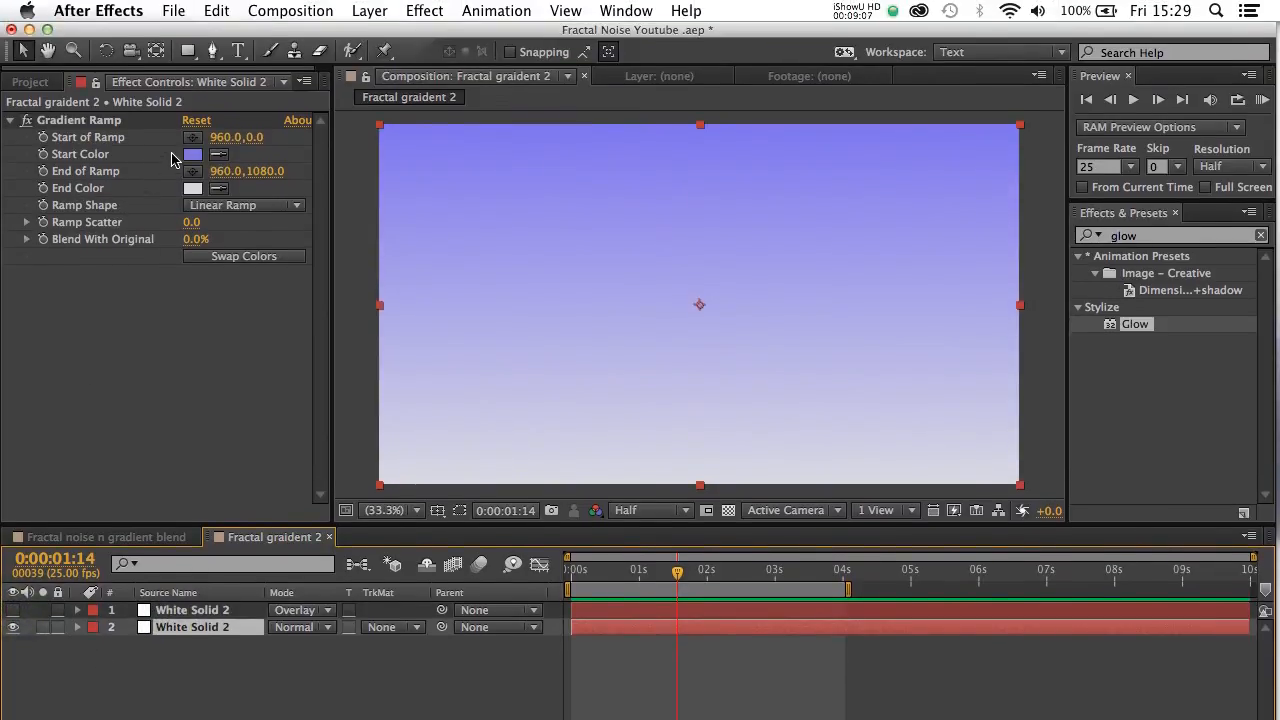
pyautogui.click(171, 158)
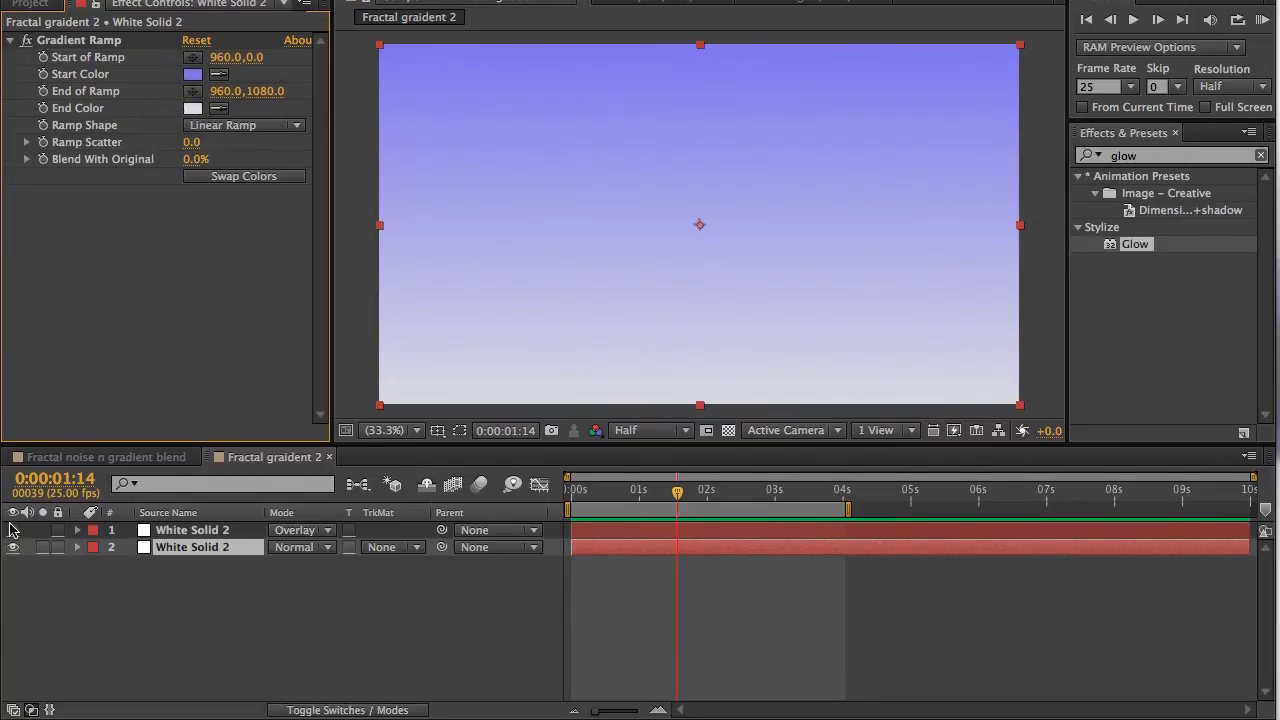
pyautogui.click(13, 610)
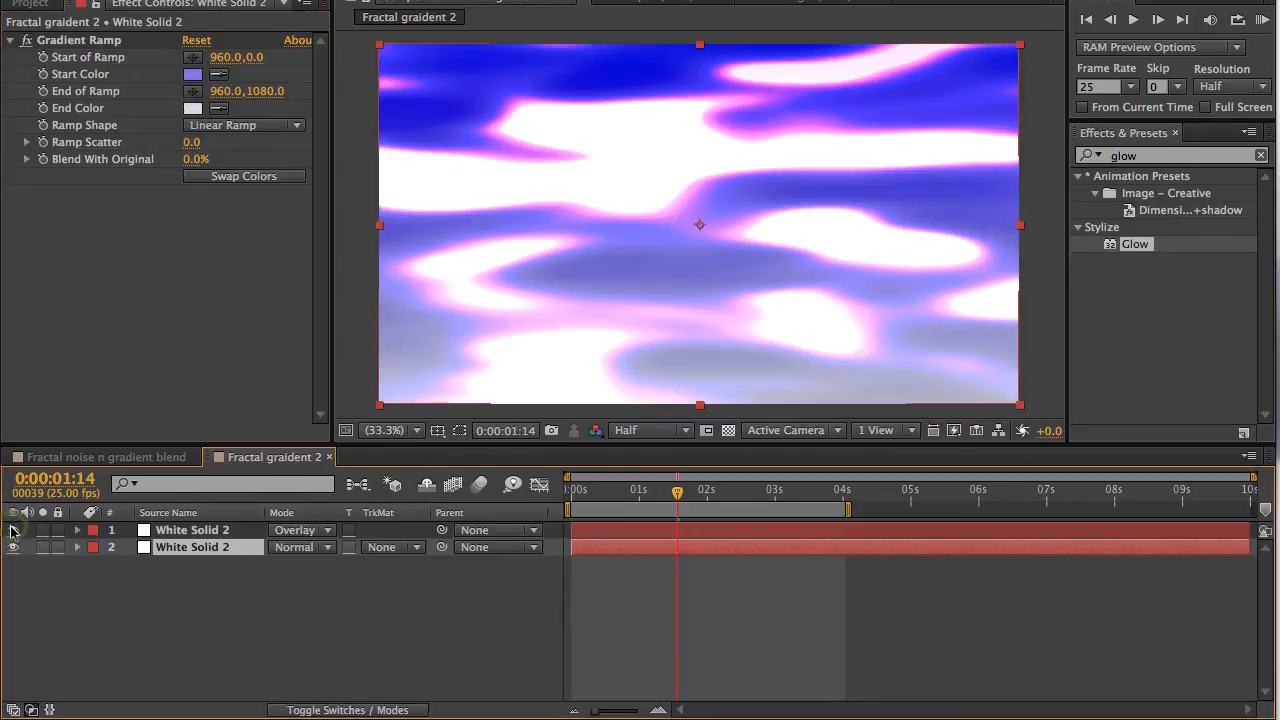
# Try the Soft Light blending mode on the upper solid and switch it back to Overlay
pyautogui.click(285, 535)
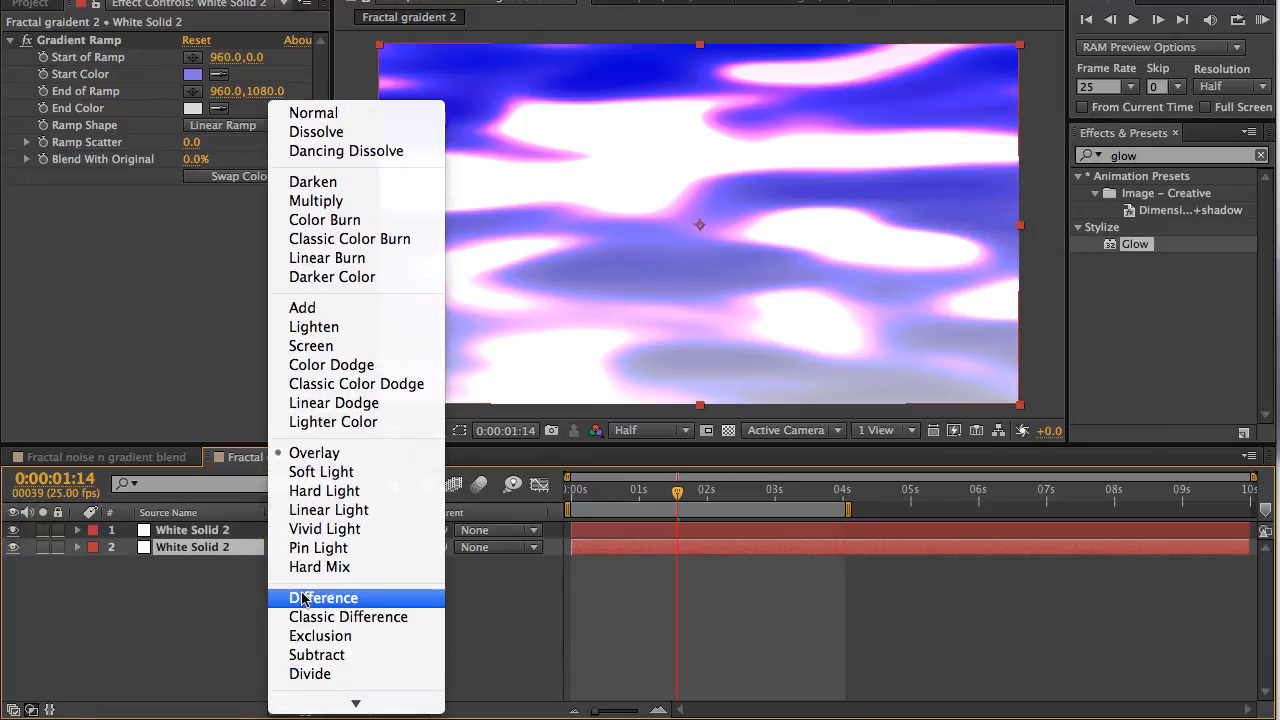
pyautogui.click(316, 472)
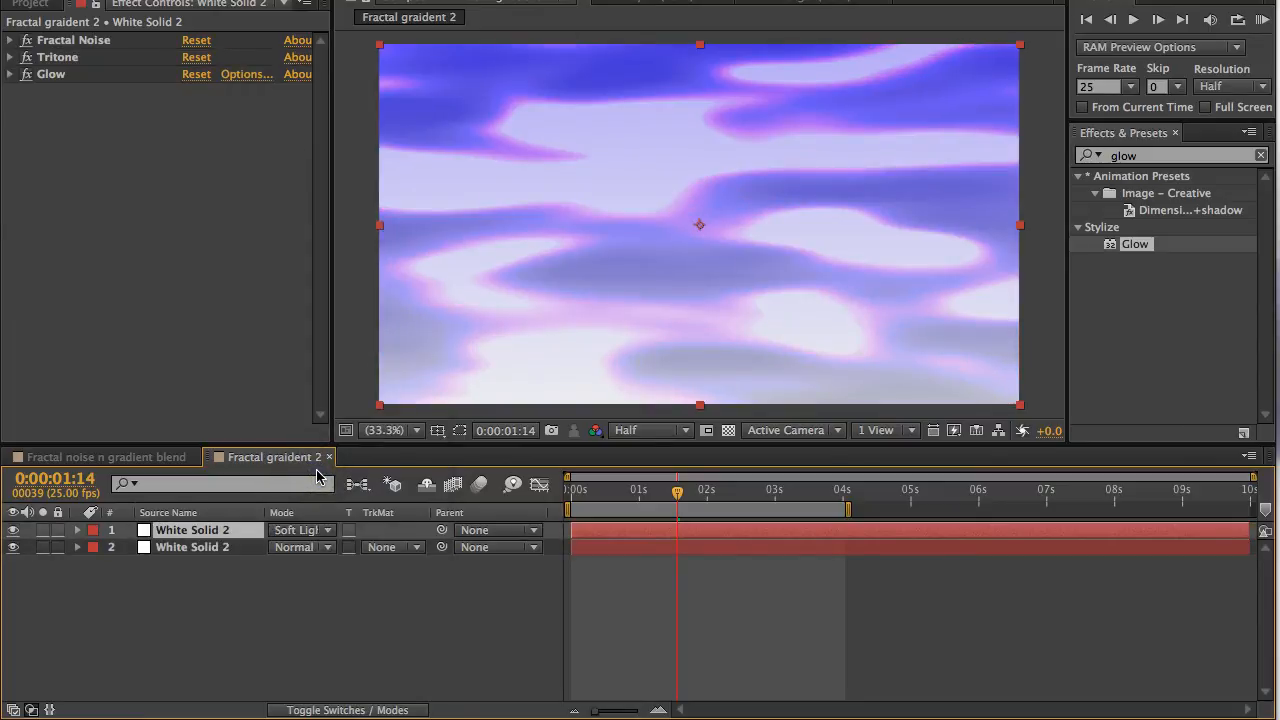
pyautogui.click(320, 538)
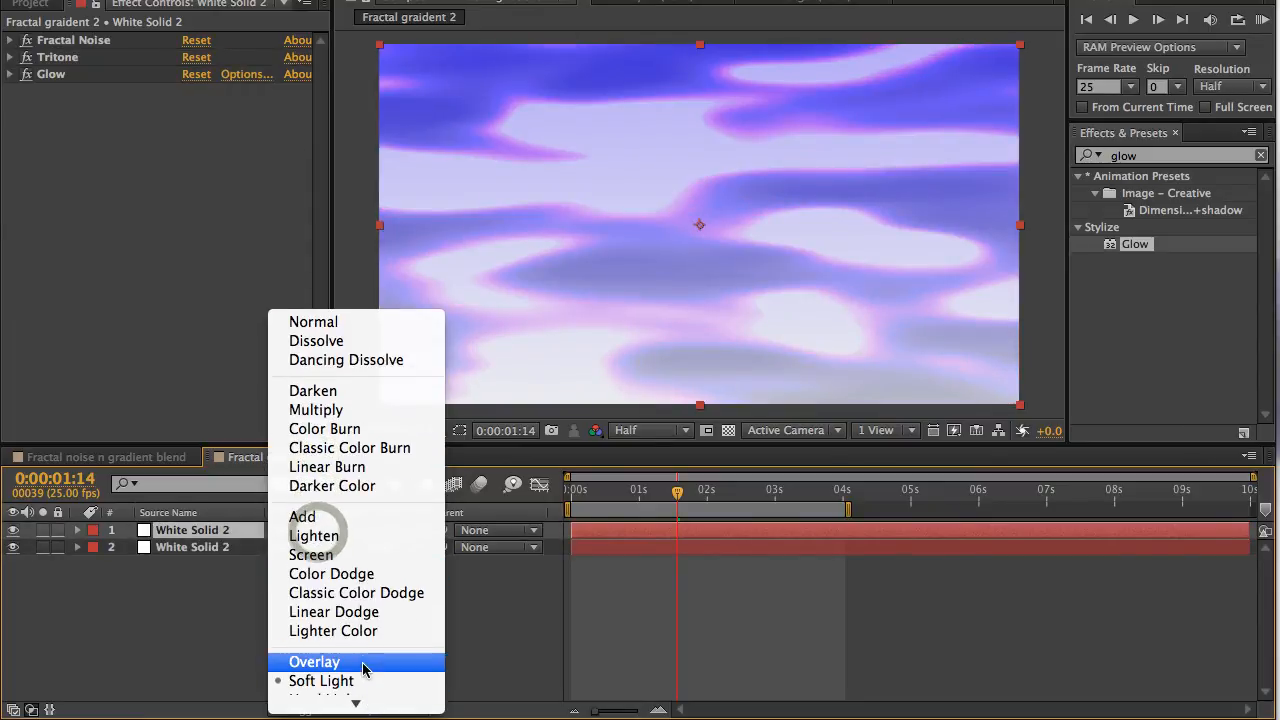
pyautogui.click(322, 528)
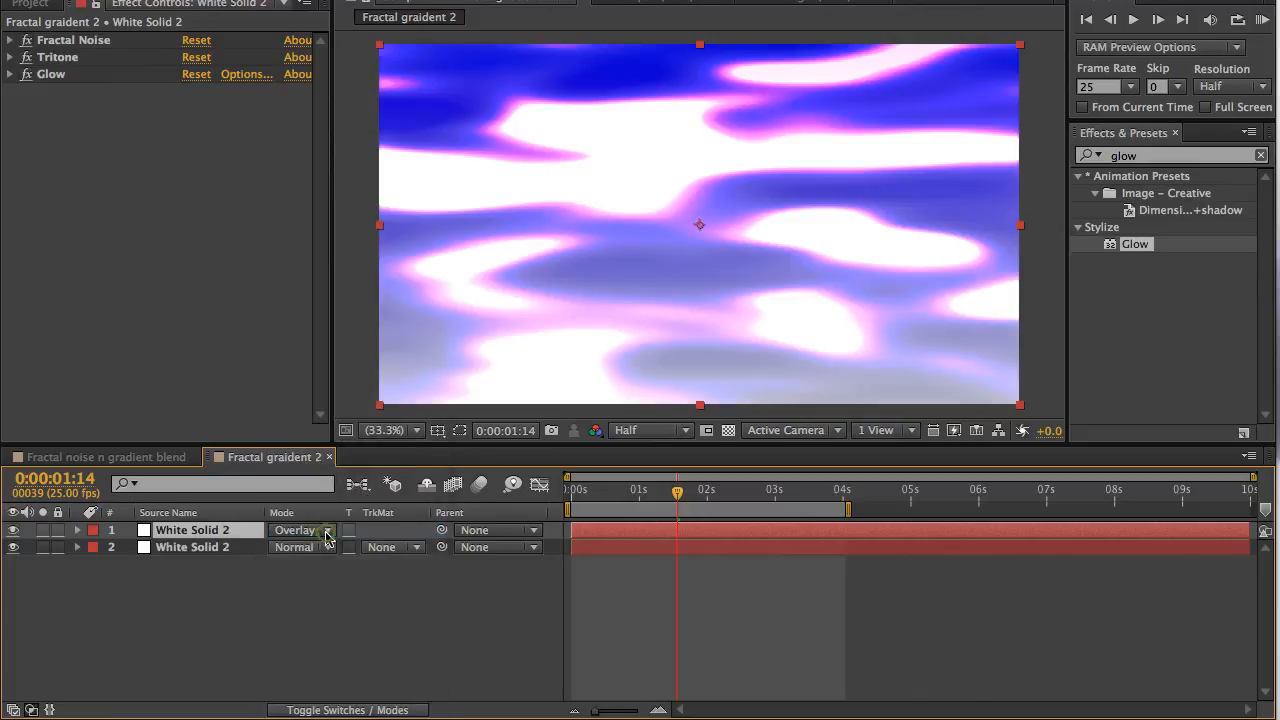
# Return to the first frame, run a RAM preview of the blended animation and stop it
pyautogui.moveTo(590, 500); pyautogui.dragTo(566, 492)
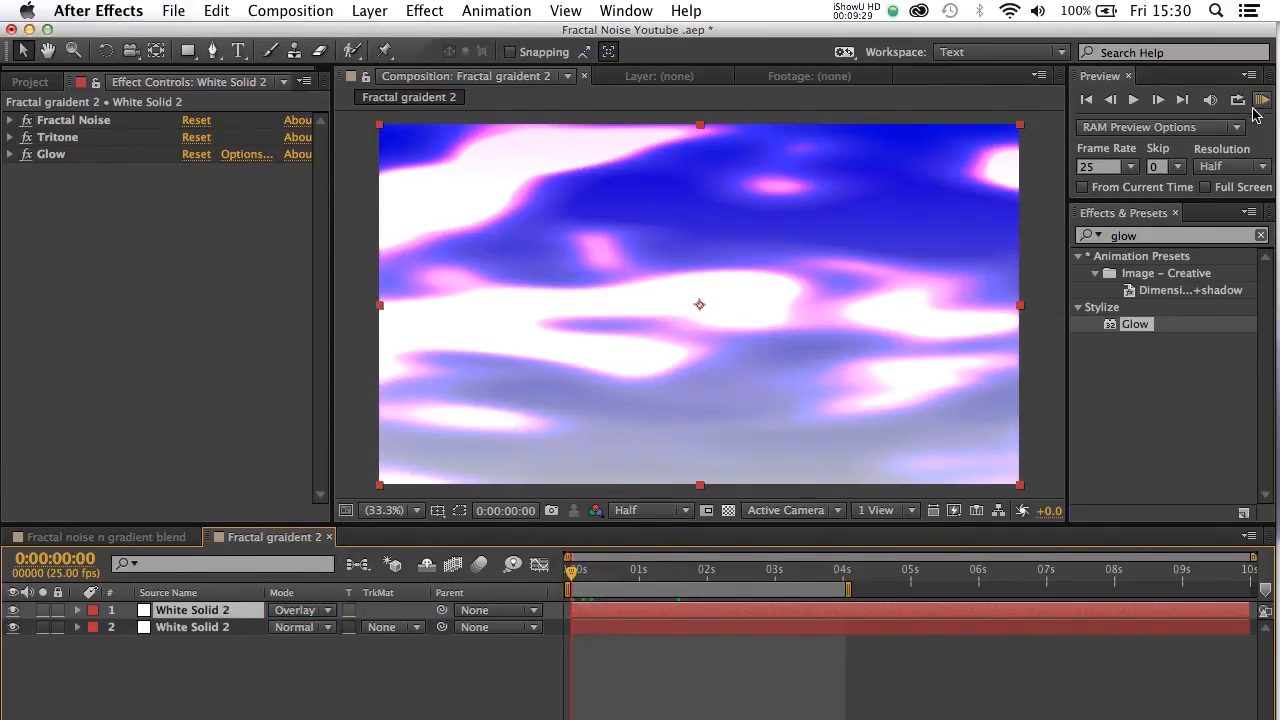
pyautogui.click(1260, 22)
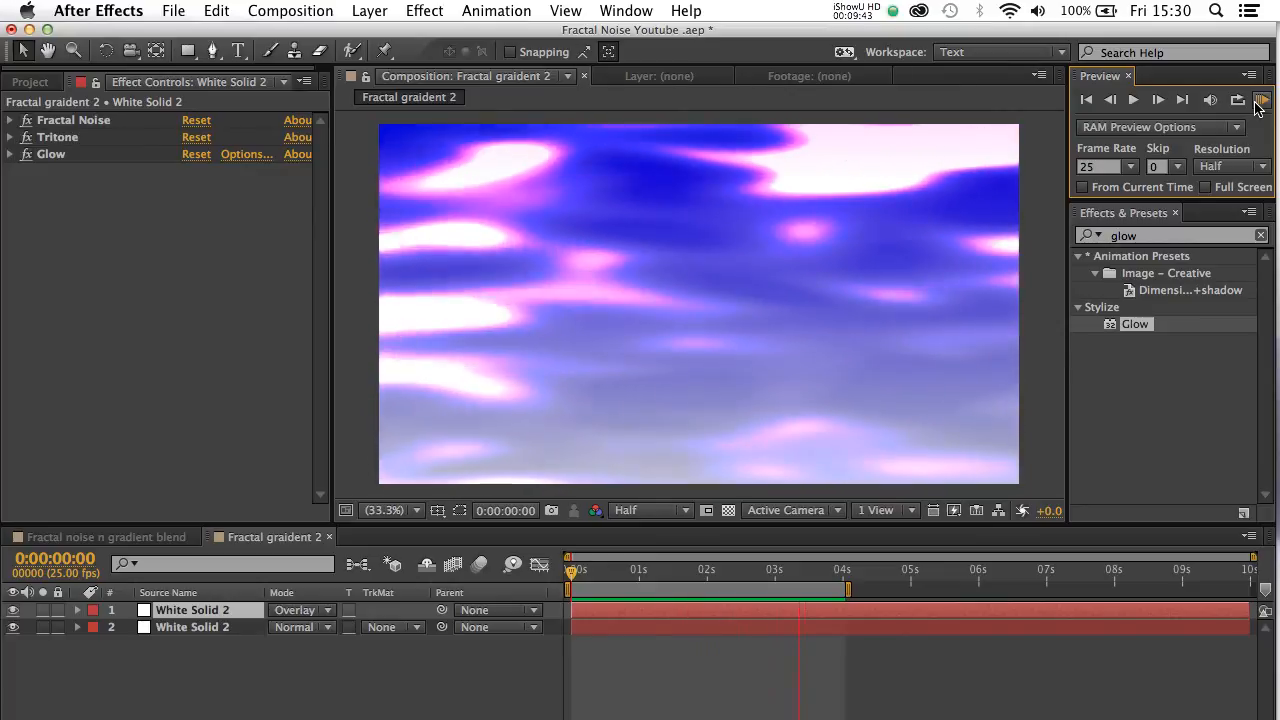
pyautogui.click(1257, 104)
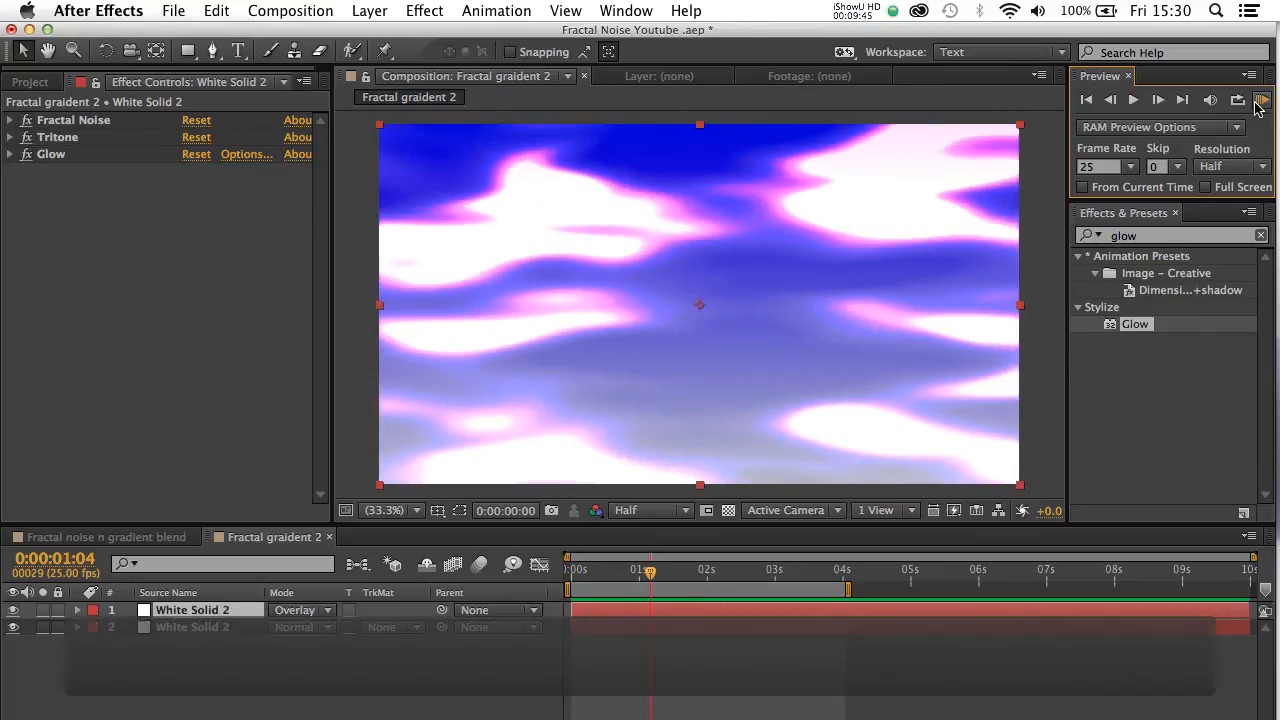
pyautogui.click(476, 8)
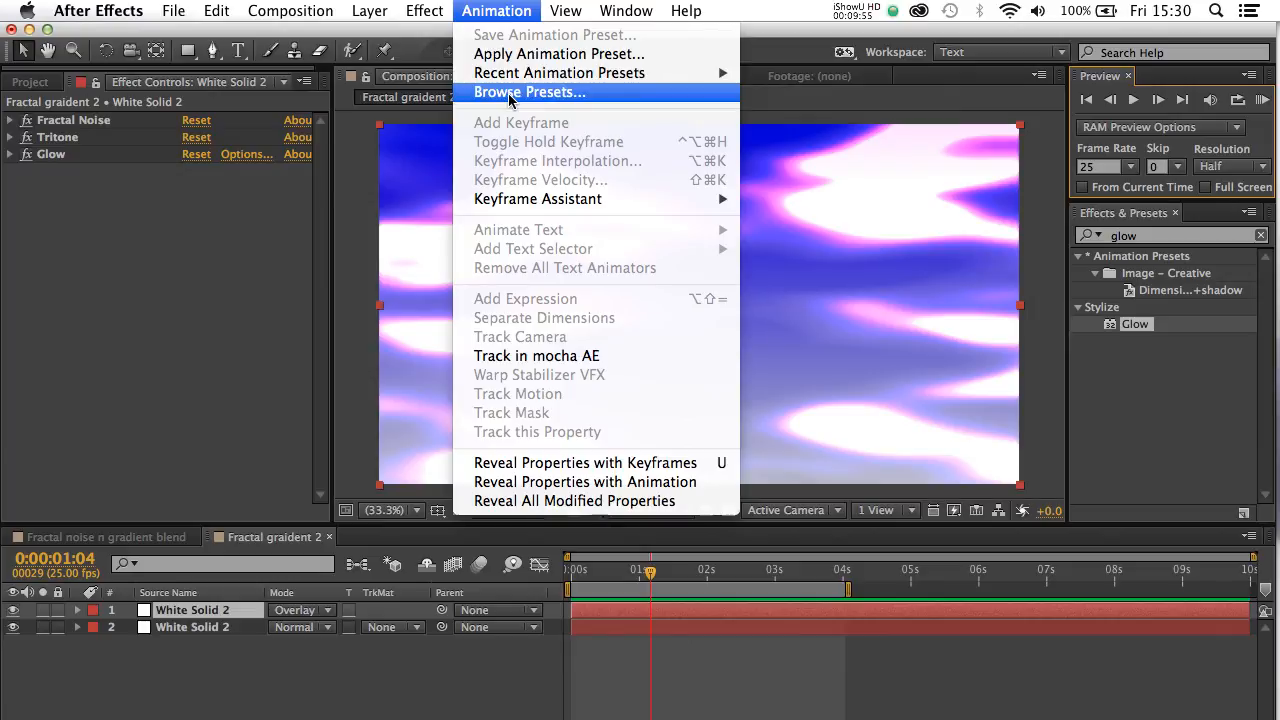
pyautogui.click(50, 122)
pyautogui.click(52, 121)
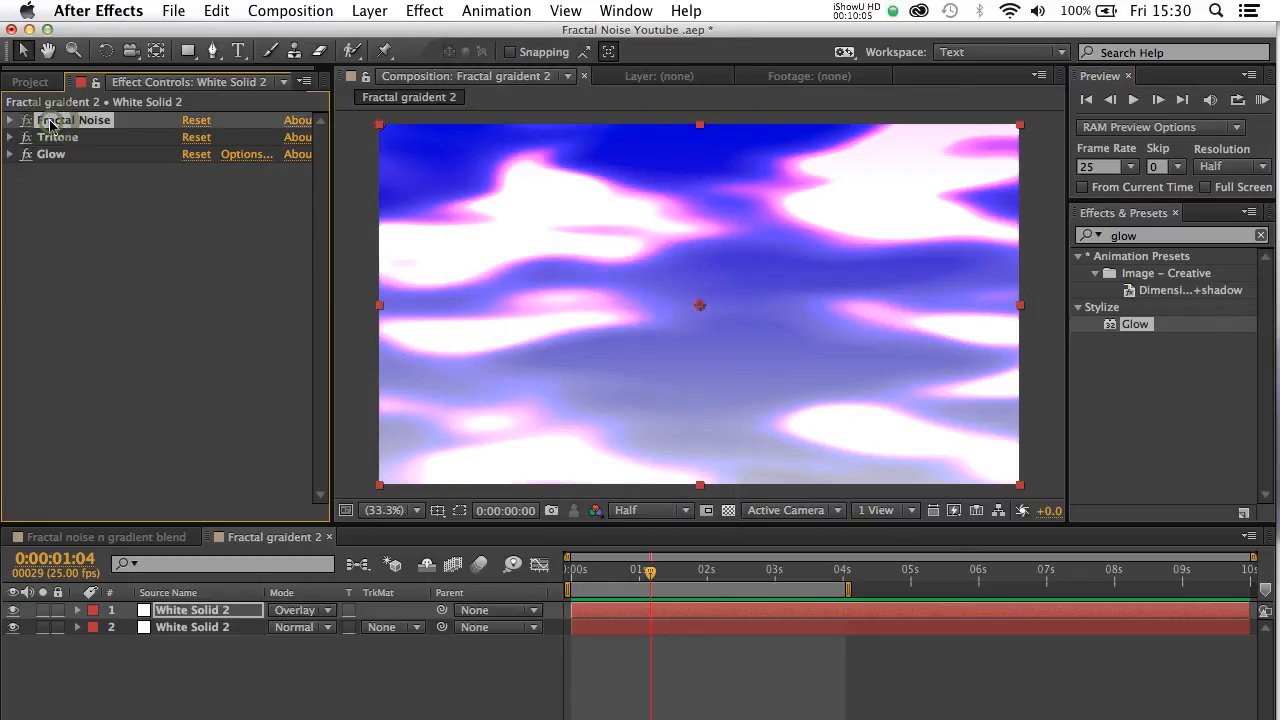
pyautogui.click(52, 139)
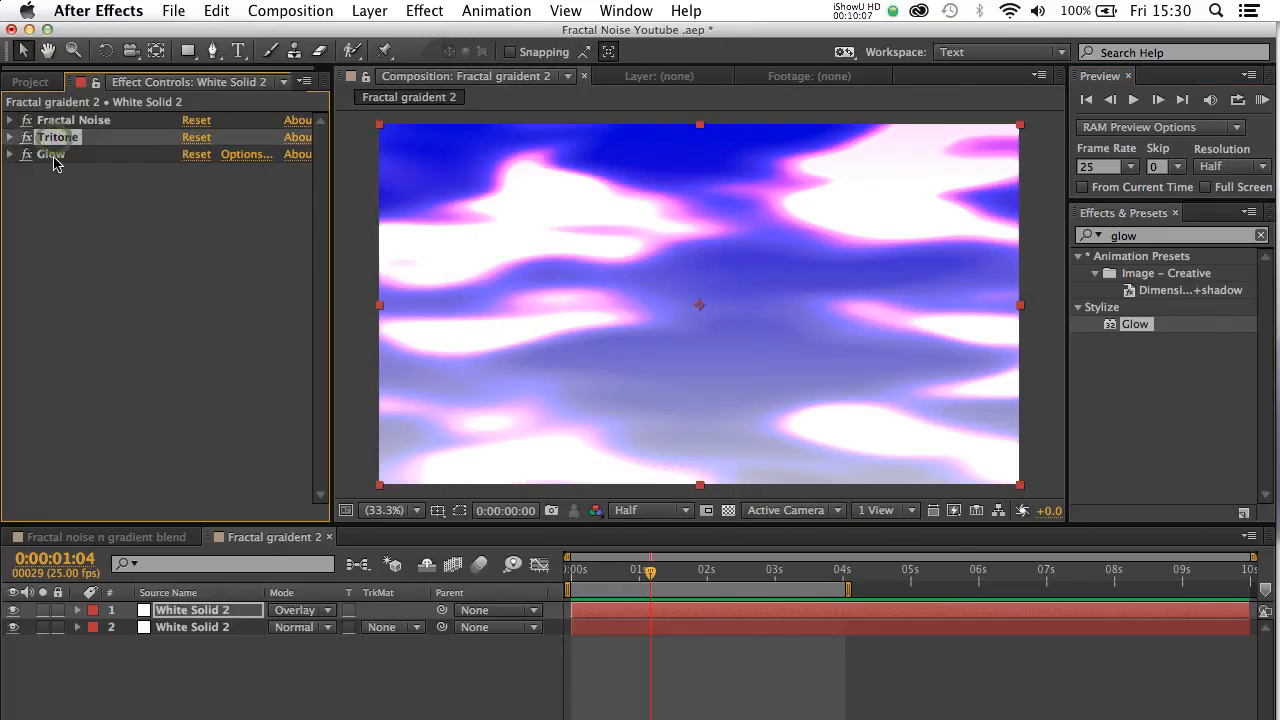
pyautogui.click(52, 155)
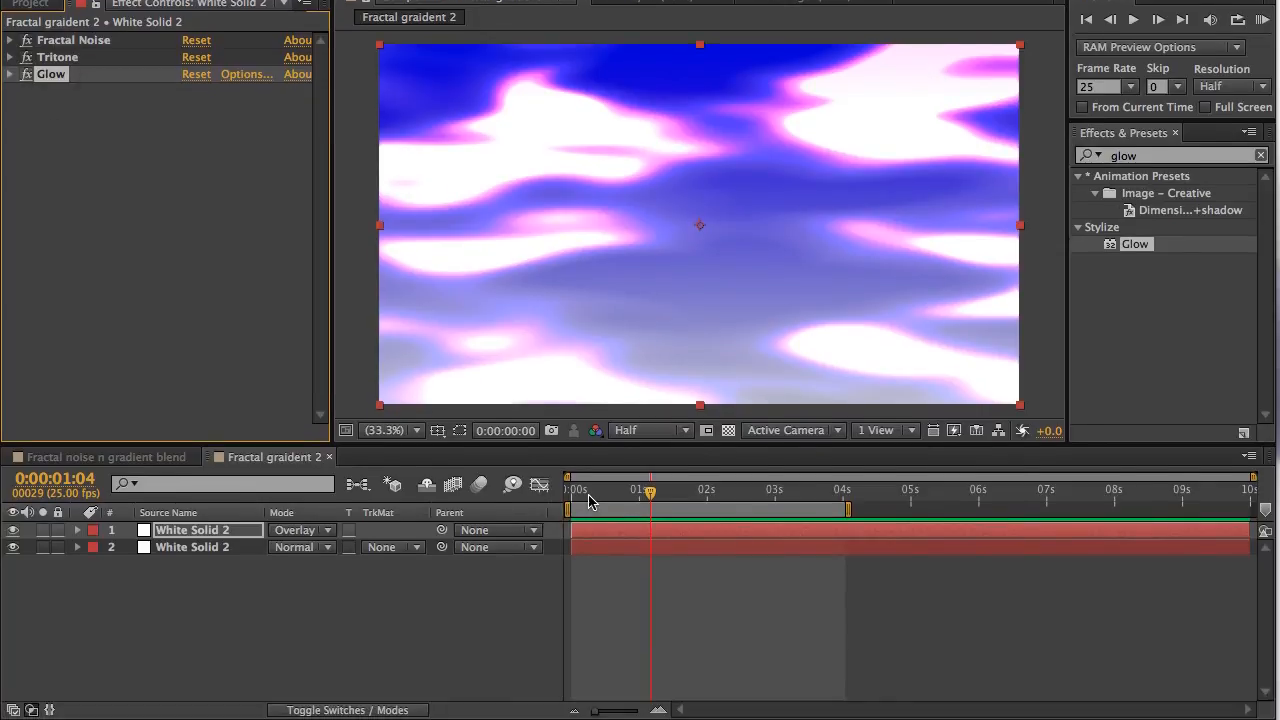
# Play the finished background animation from the first frame
pyautogui.press('Home')
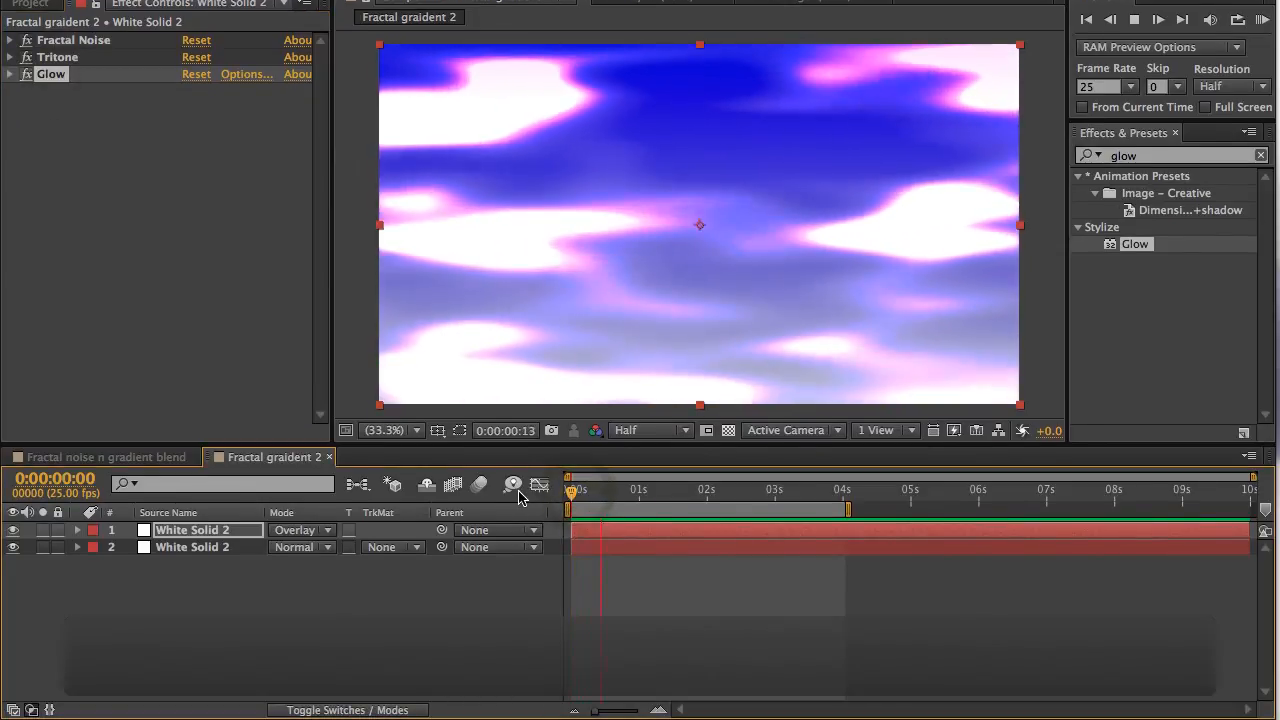